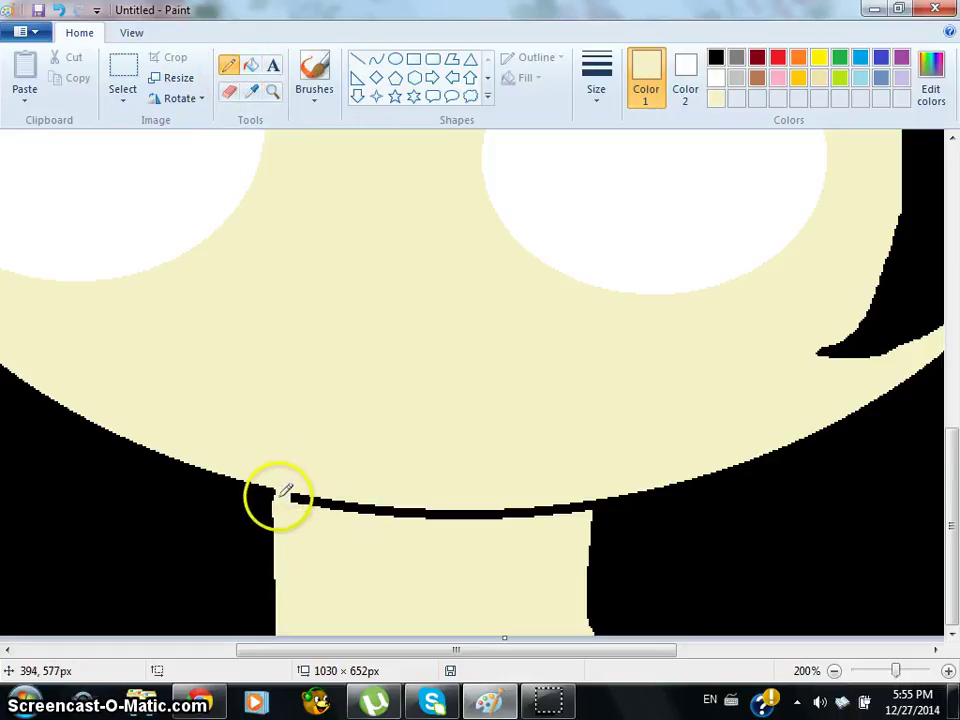
Close the gap at the right end of the chin line in cream, and fill the remaining black line between face and neck with cream.
{"action": "left_click_drag", "start_coordinate": [590, 500], "coordinate": [578, 506]}
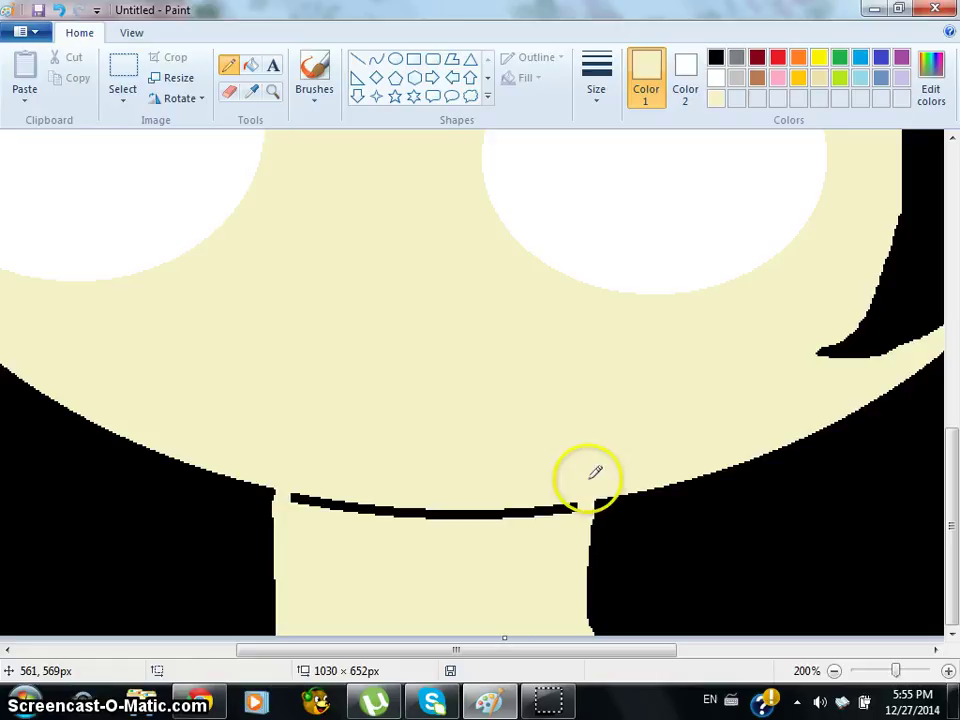
{"action": "left_click", "coordinate": [250, 65]}
{"action": "left_click", "coordinate": [384, 510]}
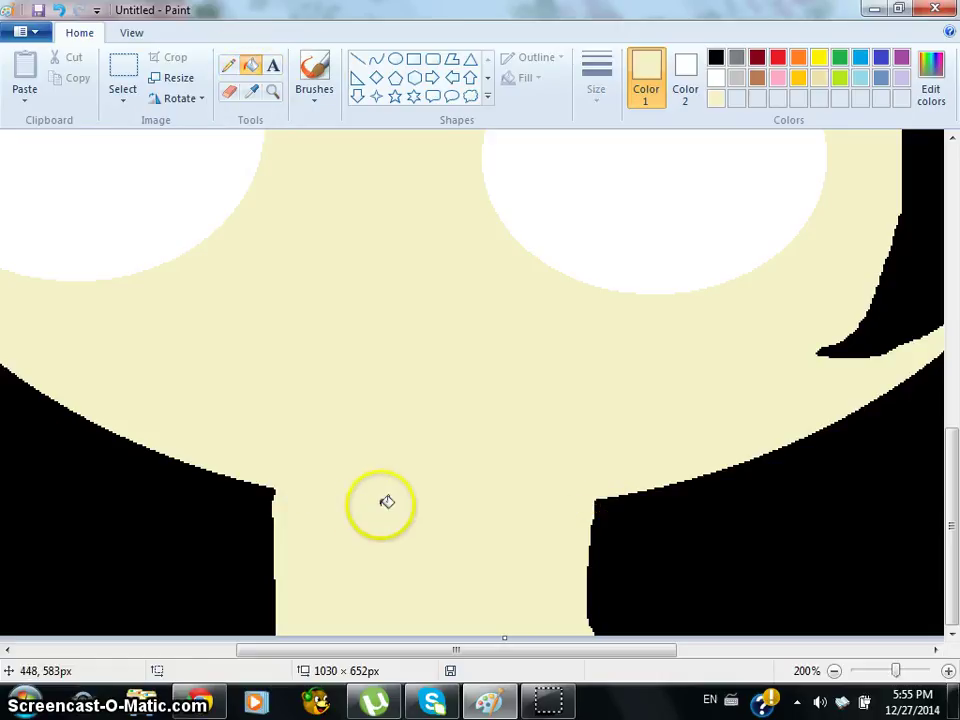
{"action": "left_click", "coordinate": [836, 671]}
{"action": "left_click", "coordinate": [836, 671]}
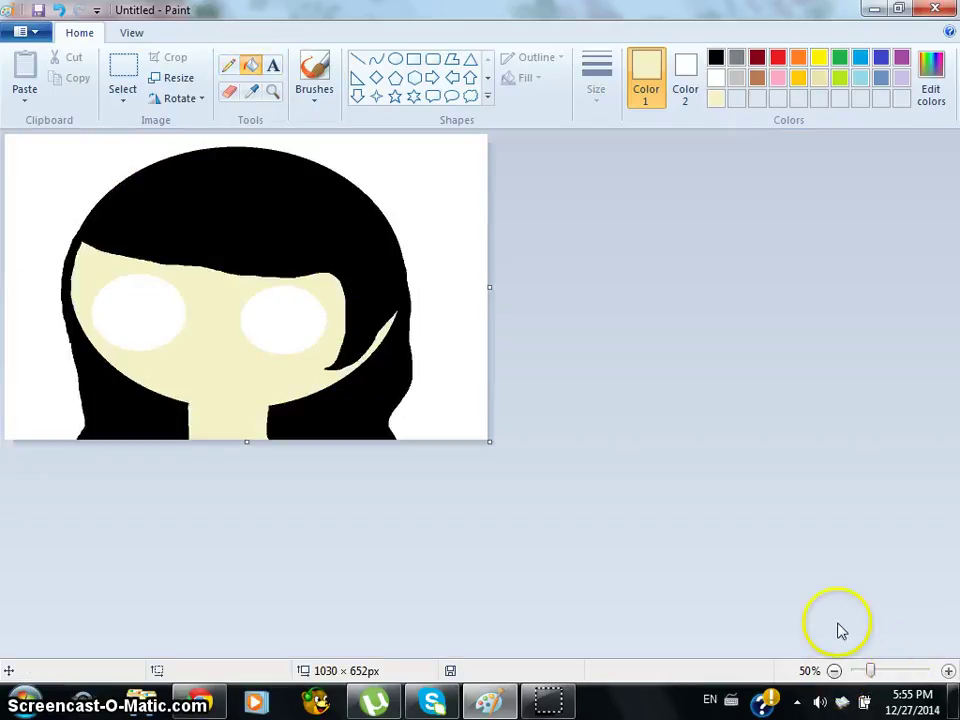
Pencil in black on the left eye a curve from its top to its right edge and two small rounded highlight outlines.
{"action": "left_click", "coordinate": [947, 671]}
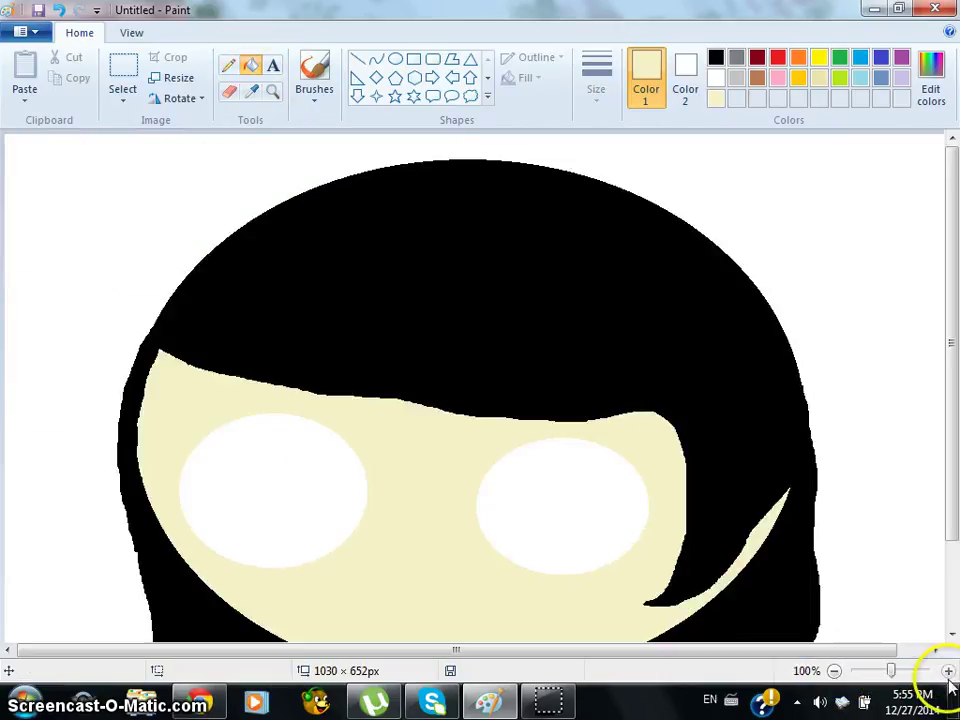
{"action": "left_click_drag", "start_coordinate": [953, 300], "coordinate": [900, 574]}
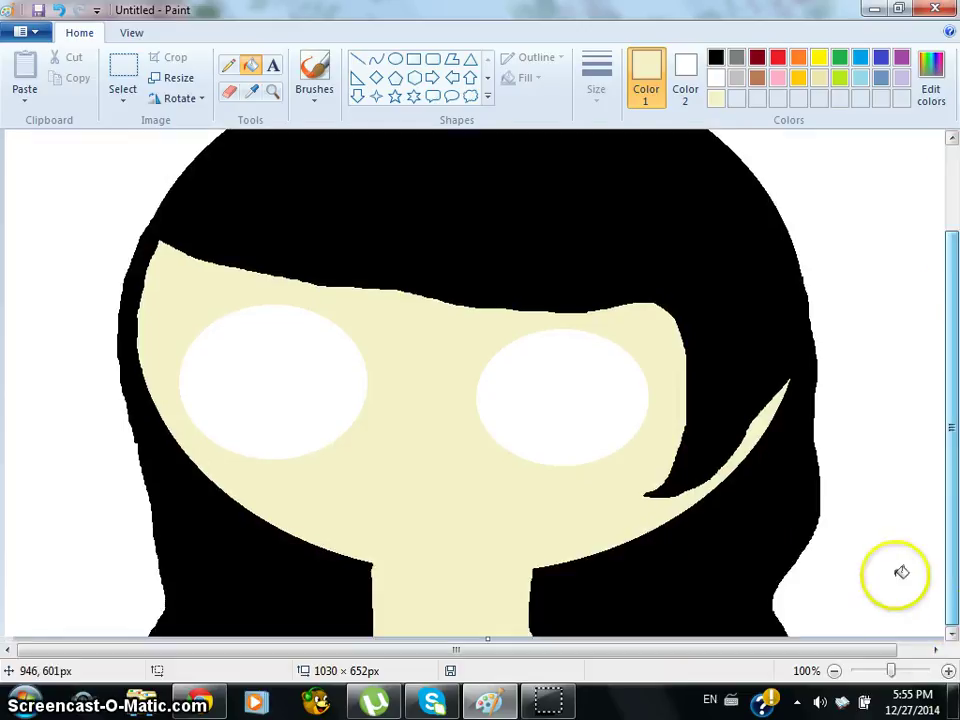
{"action": "left_click", "coordinate": [947, 671]}
{"action": "left_click_drag", "start_coordinate": [947, 392], "coordinate": [477, 652]}
{"action": "left_click_drag", "start_coordinate": [945, 489], "coordinate": [945, 439]}
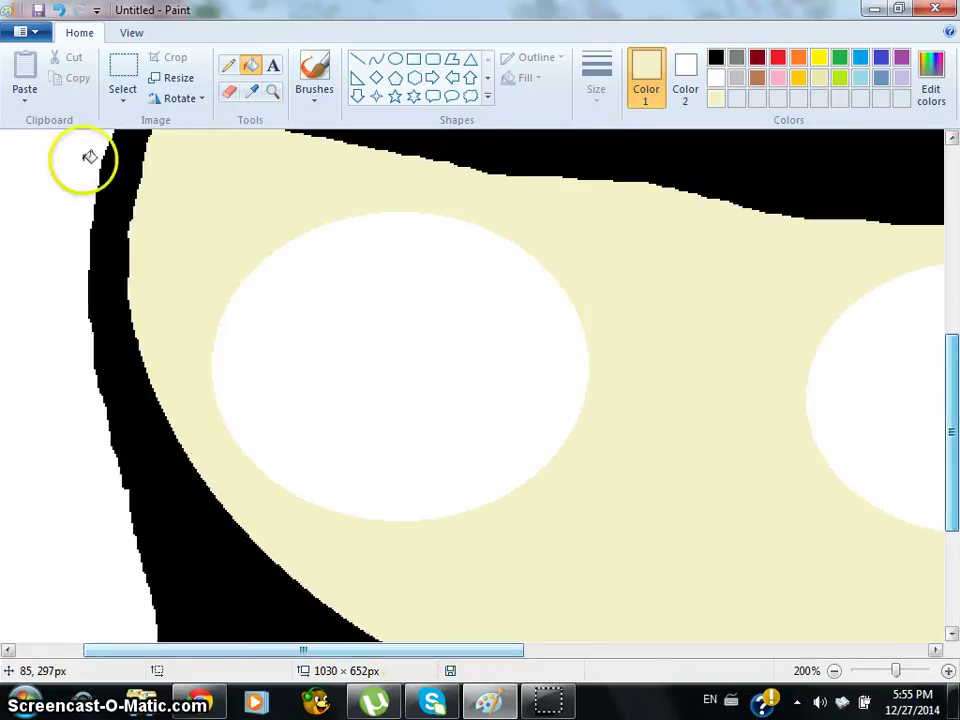
{"action": "left_click", "coordinate": [376, 60]}
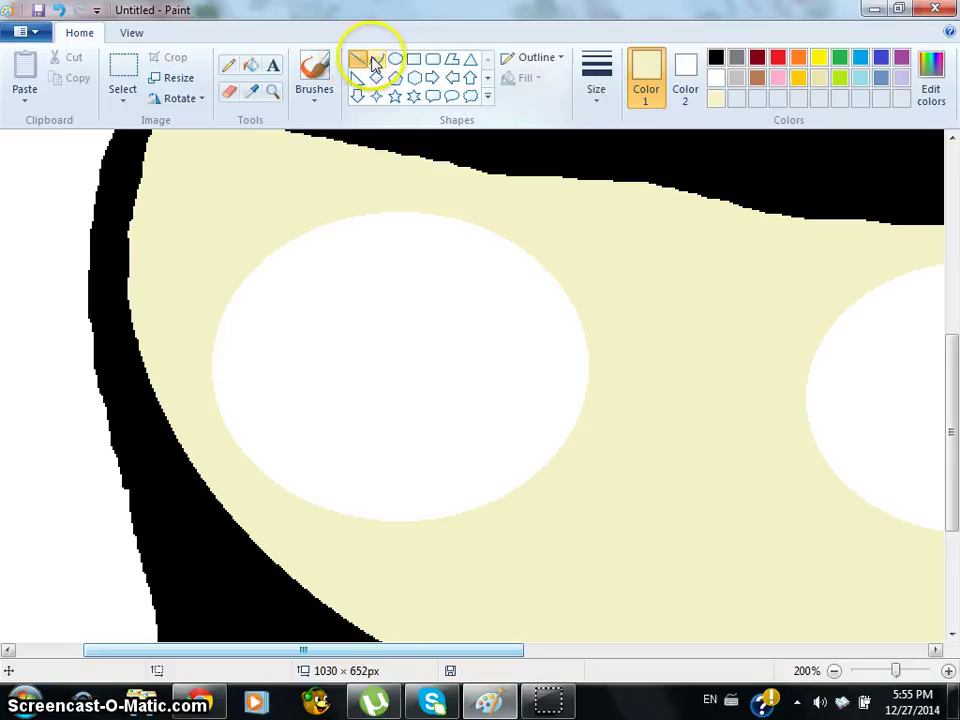
{"action": "left_click", "coordinate": [232, 66]}
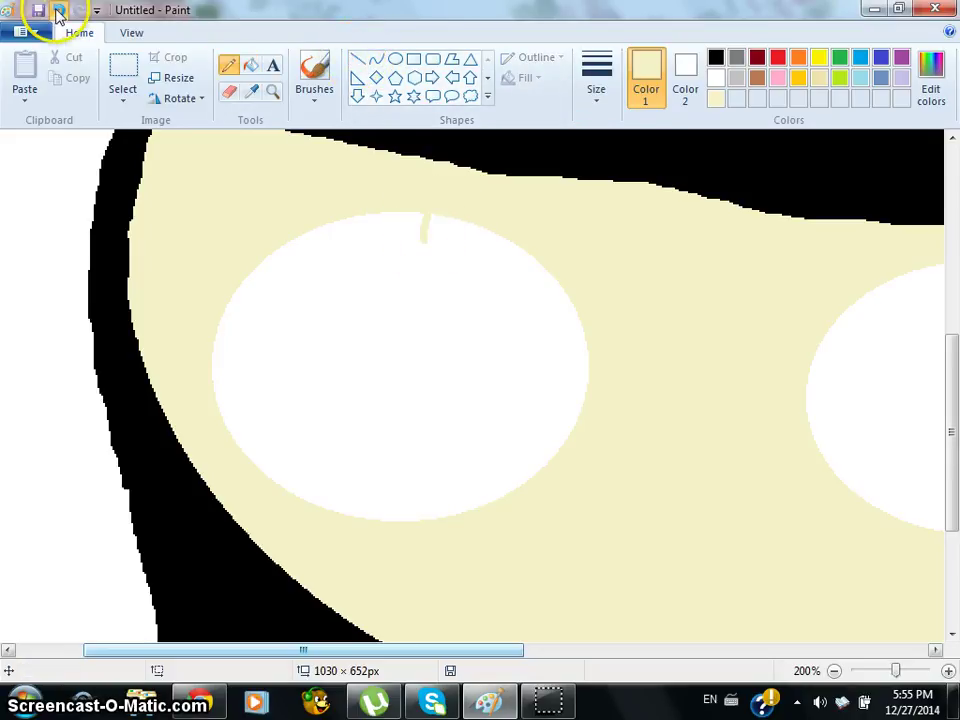
{"action": "left_click", "coordinate": [716, 57]}
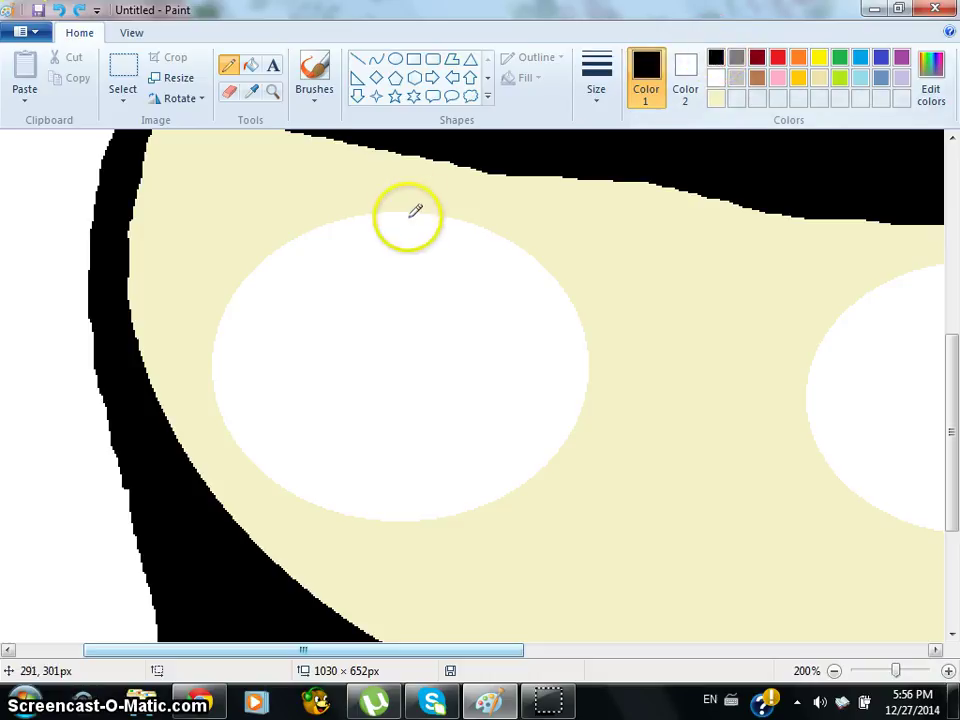
{"action": "mouse_move", "coordinate": [414, 212]}
{"action": "left_mouse_down"}
{"action": "mouse_move", "coordinate": [414, 332]}
{"action": "mouse_move", "coordinate": [447, 377]}
{"action": "mouse_move", "coordinate": [512, 390]}
{"action": "mouse_move", "coordinate": [577, 386]}
{"action": "left_mouse_up"}
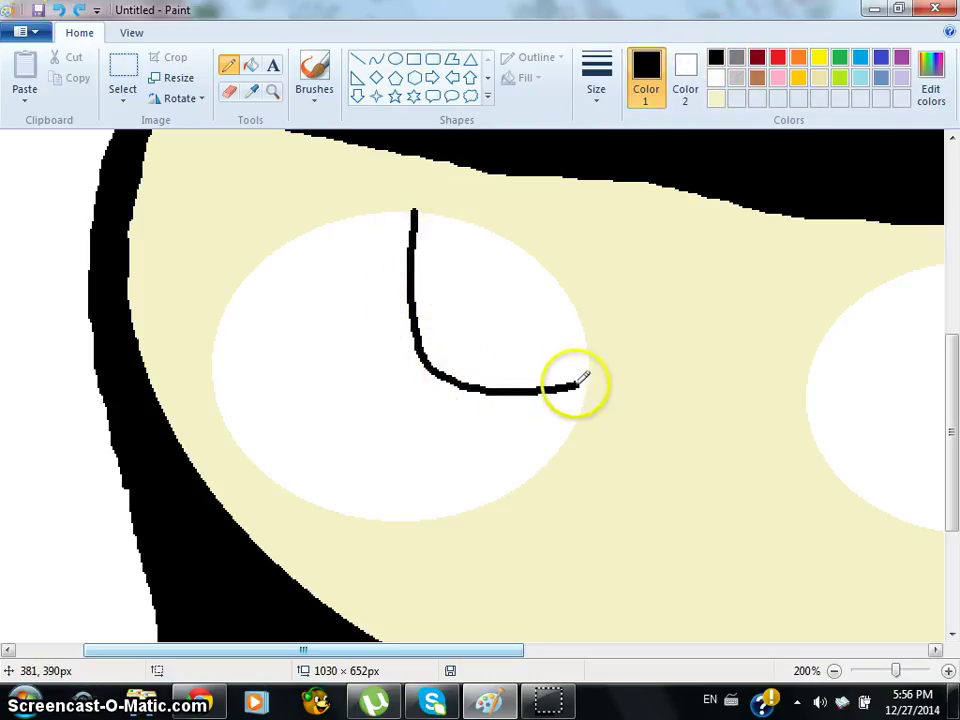
{"action": "mouse_move", "coordinate": [302, 316]}
{"action": "left_mouse_down"}
{"action": "mouse_move", "coordinate": [254, 340]}
{"action": "mouse_move", "coordinate": [257, 376]}
{"action": "mouse_move", "coordinate": [291, 395]}
{"action": "mouse_move", "coordinate": [333, 395]}
{"action": "mouse_move", "coordinate": [343, 380]}
{"action": "mouse_move", "coordinate": [322, 343]}
{"action": "left_mouse_up"}
{"action": "mouse_move", "coordinate": [432, 412]}
{"action": "left_mouse_down"}
{"action": "mouse_move", "coordinate": [376, 428]}
{"action": "mouse_move", "coordinate": [375, 448]}
{"action": "mouse_move", "coordinate": [419, 467]}
{"action": "mouse_move", "coordinate": [452, 457]}
{"action": "mouse_move", "coordinate": [437, 408]}
{"action": "left_mouse_up"}
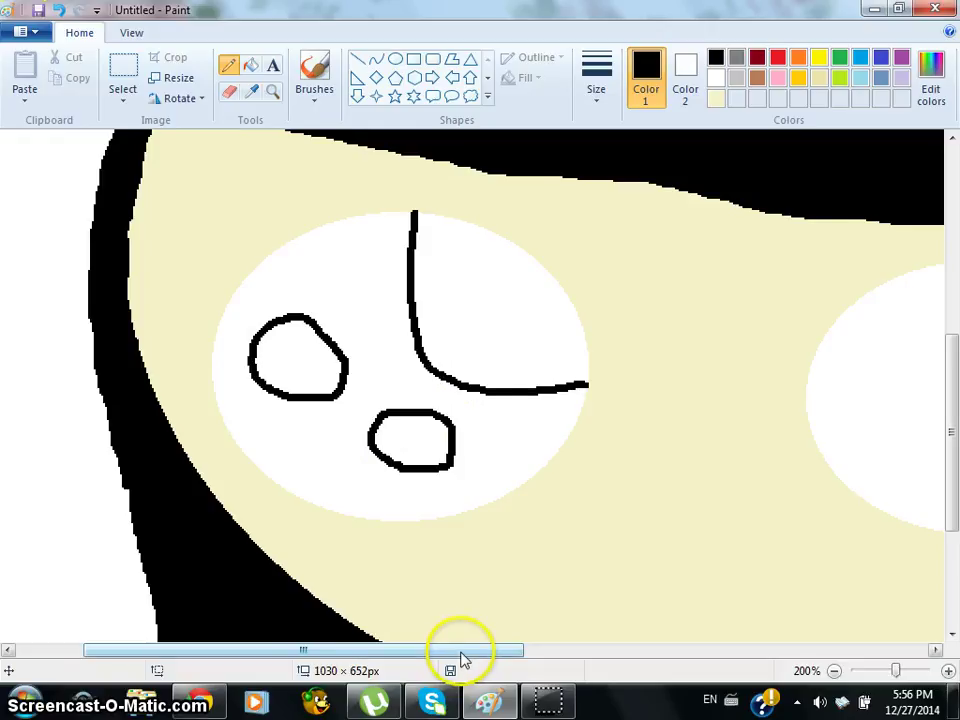
Pencil two small rounded highlight outlines in black on the right eye, plus a curve from its top to its lower right edge.
{"action": "left_click_drag", "start_coordinate": [462, 655], "coordinate": [682, 650]}
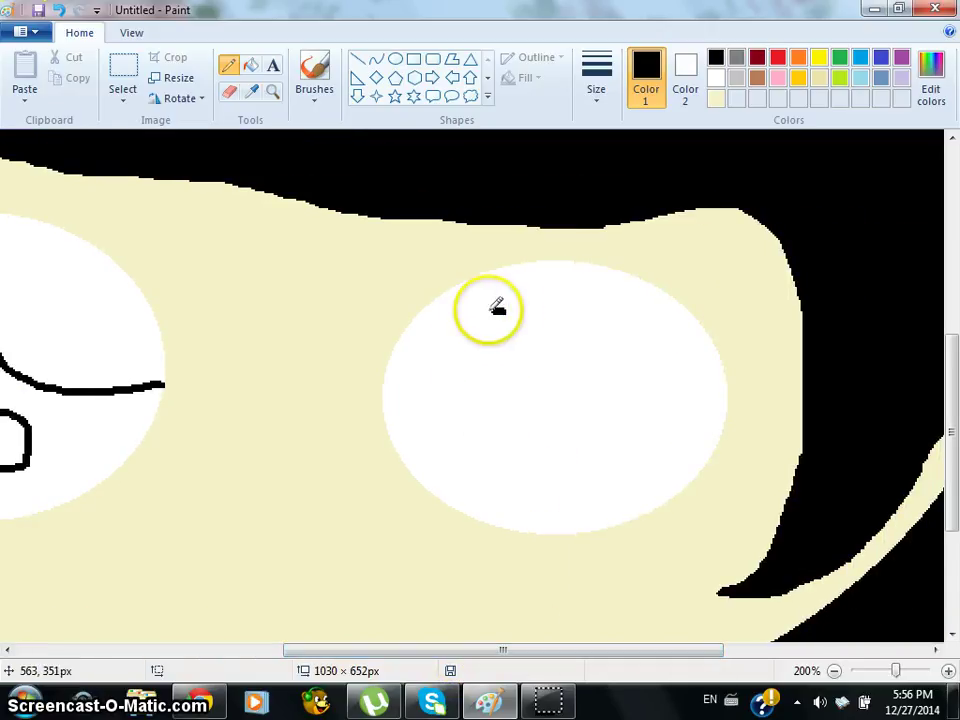
{"action": "mouse_move", "coordinate": [505, 310]}
{"action": "left_mouse_down"}
{"action": "mouse_move", "coordinate": [470, 312]}
{"action": "mouse_move", "coordinate": [445, 359]}
{"action": "mouse_move", "coordinate": [459, 372]}
{"action": "mouse_move", "coordinate": [519, 375]}
{"action": "mouse_move", "coordinate": [545, 338]}
{"action": "mouse_move", "coordinate": [505, 310]}
{"action": "left_mouse_up"}
{"action": "mouse_move", "coordinate": [601, 265]}
{"action": "left_mouse_down"}
{"action": "mouse_move", "coordinate": [582, 357]}
{"action": "mouse_move", "coordinate": [594, 401]}
{"action": "mouse_move", "coordinate": [642, 441]}
{"action": "mouse_move", "coordinate": [713, 448]}
{"action": "left_mouse_up"}
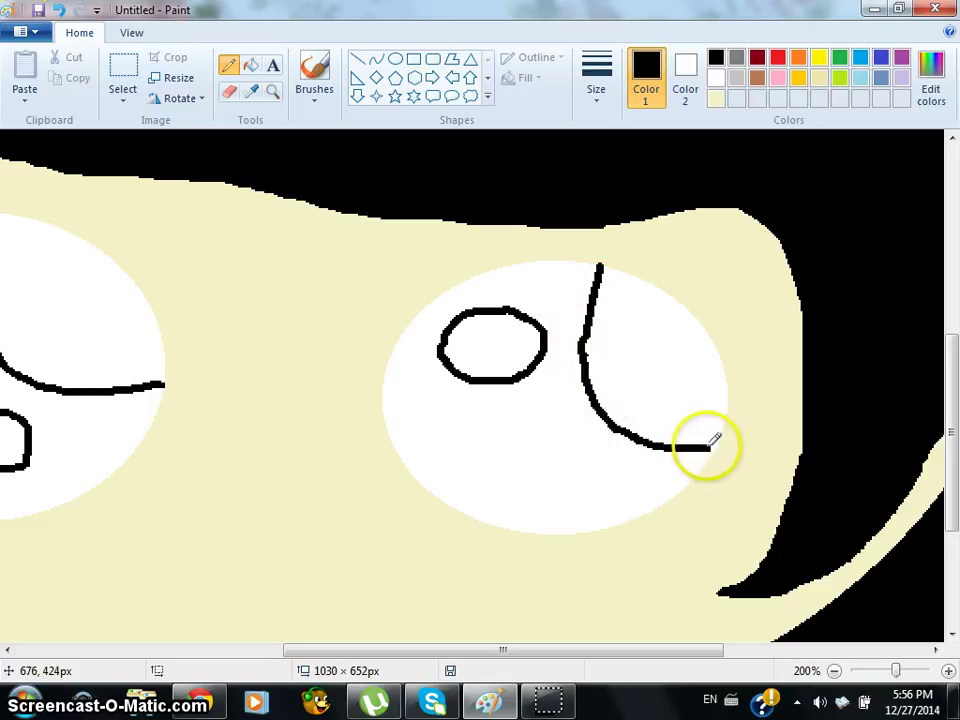
{"action": "mouse_move", "coordinate": [560, 436]}
{"action": "left_mouse_down"}
{"action": "mouse_move", "coordinate": [514, 442]}
{"action": "mouse_move", "coordinate": [491, 463]}
{"action": "mouse_move", "coordinate": [536, 506]}
{"action": "mouse_move", "coordinate": [571, 508]}
{"action": "mouse_move", "coordinate": [585, 482]}
{"action": "mouse_move", "coordinate": [556, 434]}
{"action": "left_mouse_up"}
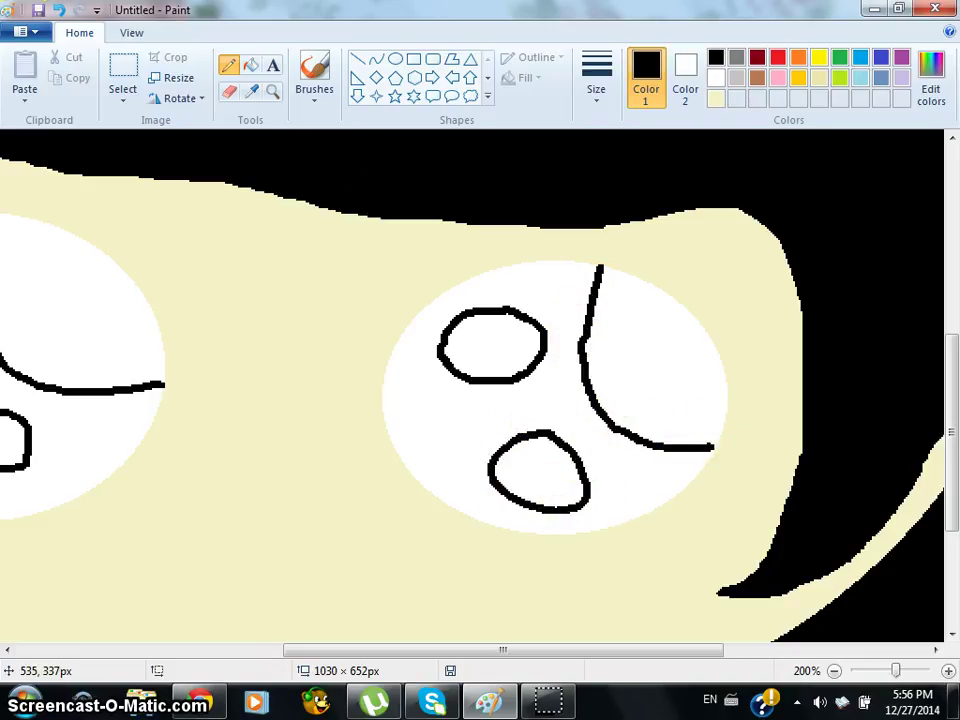
Fill both eyes with black around the outlined highlights, keeping the highlights and the upper right sections white.
{"action": "left_click", "coordinate": [250, 65]}
{"action": "left_click", "coordinate": [525, 287]}
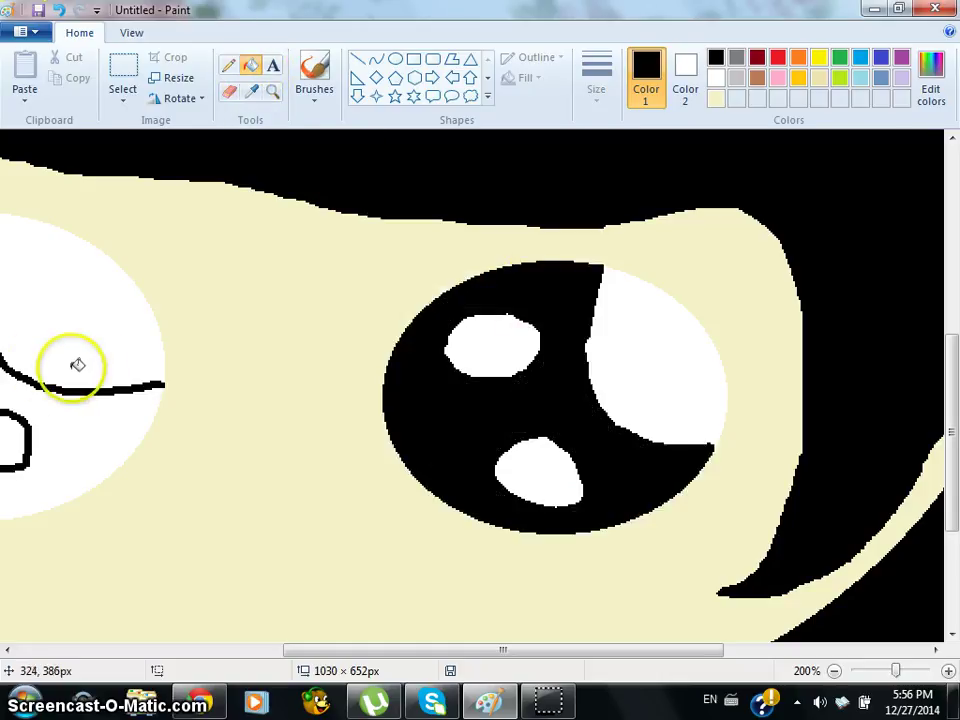
{"action": "left_click", "coordinate": [105, 438]}
{"action": "left_click", "coordinate": [836, 670]}
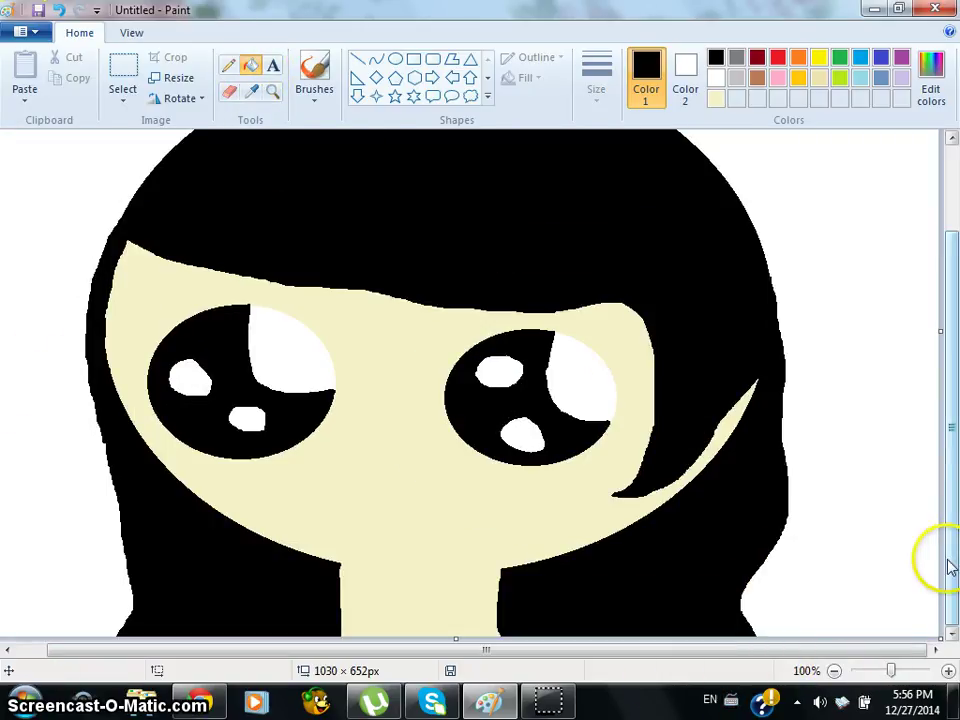
{"action": "left_click", "coordinate": [838, 676]}
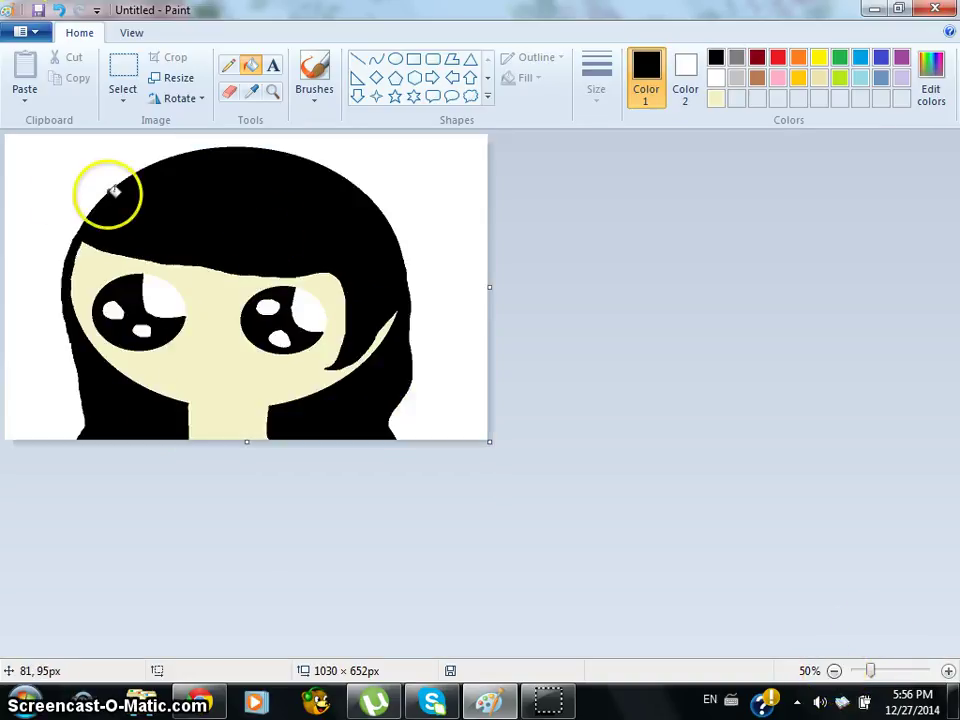
Try to pencil a black lash line with a curled end along the upper right edge of the right eye, and undo it.
{"action": "left_click", "coordinate": [950, 673]}
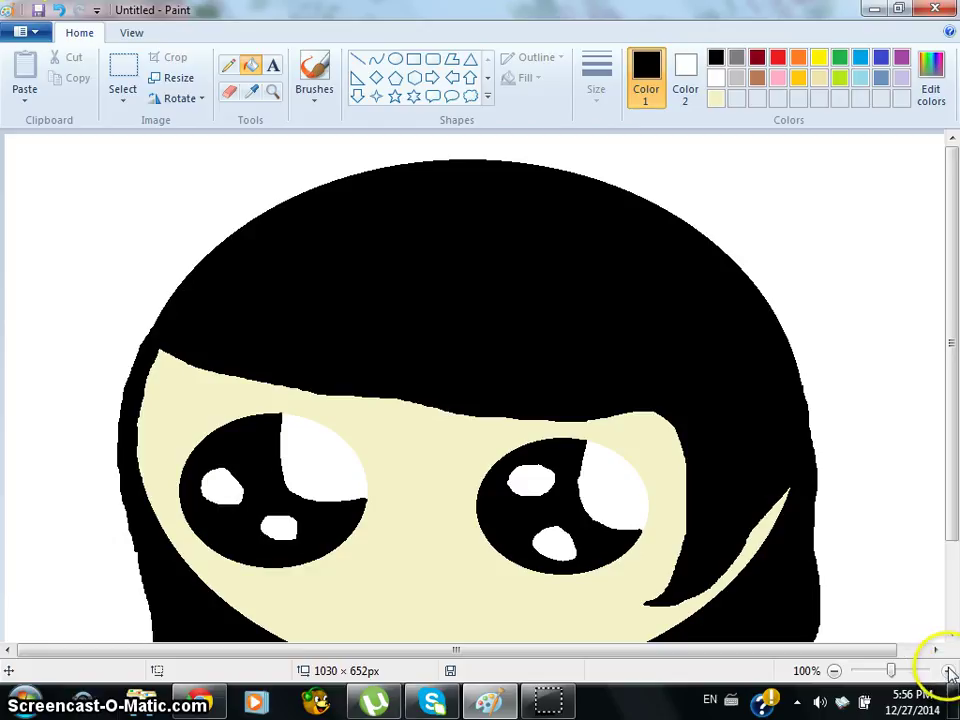
{"action": "left_click", "coordinate": [950, 673]}
{"action": "left_click", "coordinate": [944, 620]}
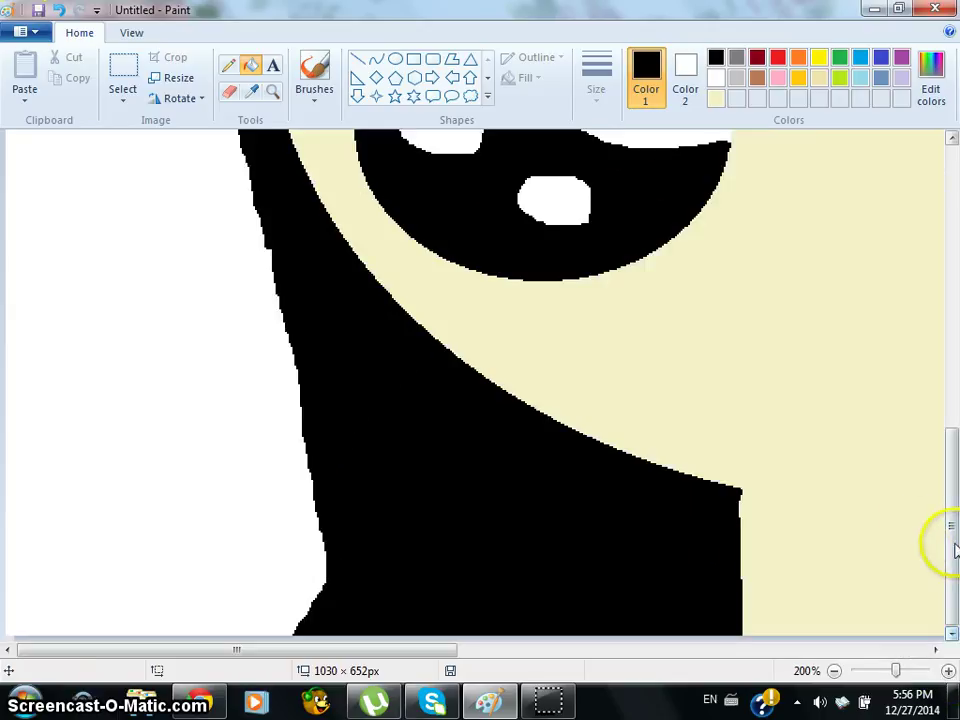
{"action": "left_click_drag", "start_coordinate": [411, 645], "coordinate": [636, 656]}
{"action": "left_click_drag", "start_coordinate": [943, 568], "coordinate": [953, 487]}
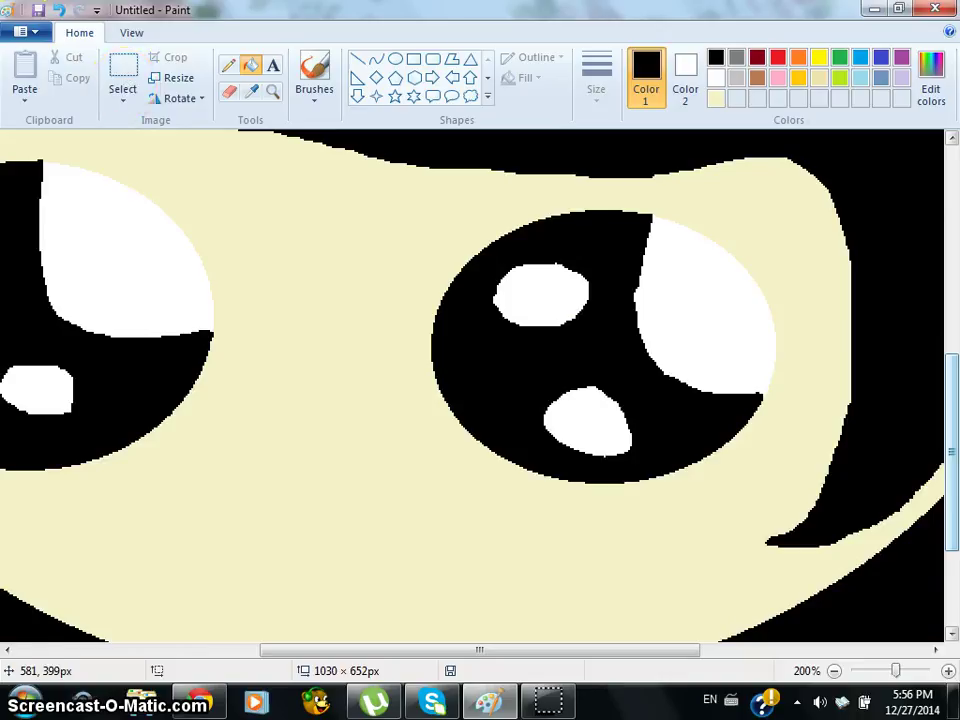
{"action": "left_click", "coordinate": [229, 65]}
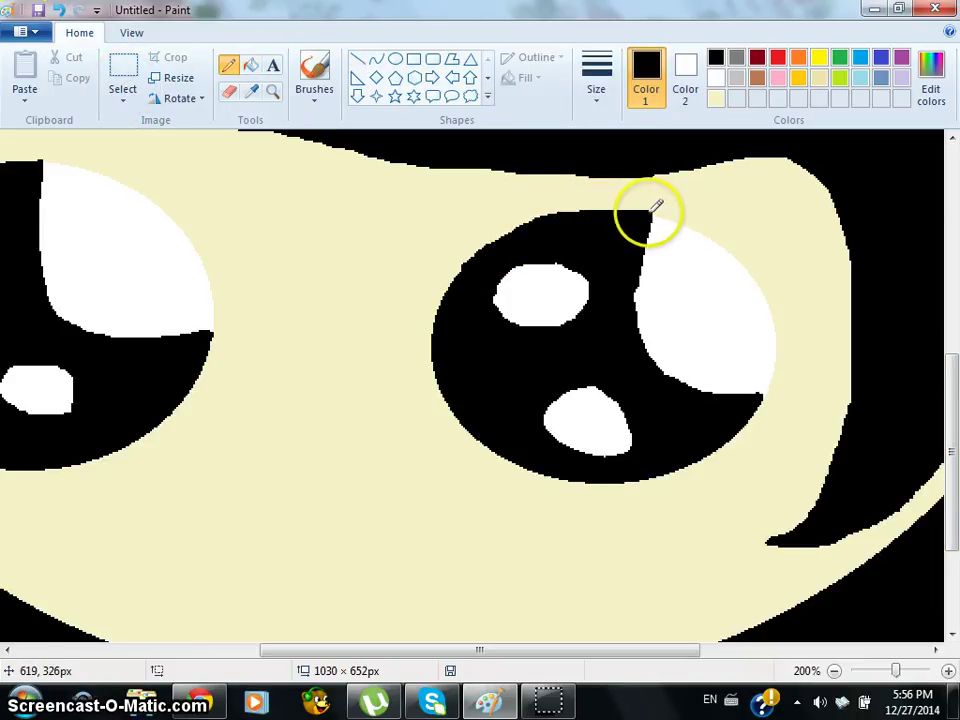
{"action": "mouse_move", "coordinate": [651, 213]}
{"action": "left_mouse_down"}
{"action": "mouse_move", "coordinate": [746, 272]}
{"action": "mouse_move", "coordinate": [797, 277]}
{"action": "left_mouse_up"}
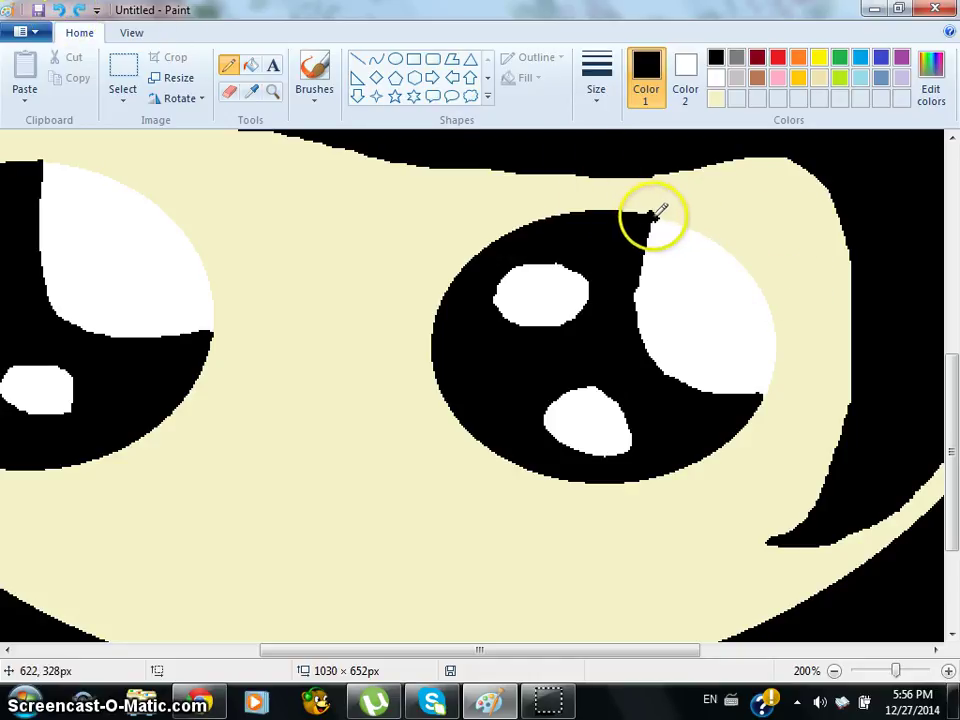
{"action": "mouse_move", "coordinate": [652, 213]}
{"action": "left_mouse_down"}
{"action": "mouse_move", "coordinate": [767, 267]}
{"action": "mouse_move", "coordinate": [814, 263]}
{"action": "left_mouse_up"}
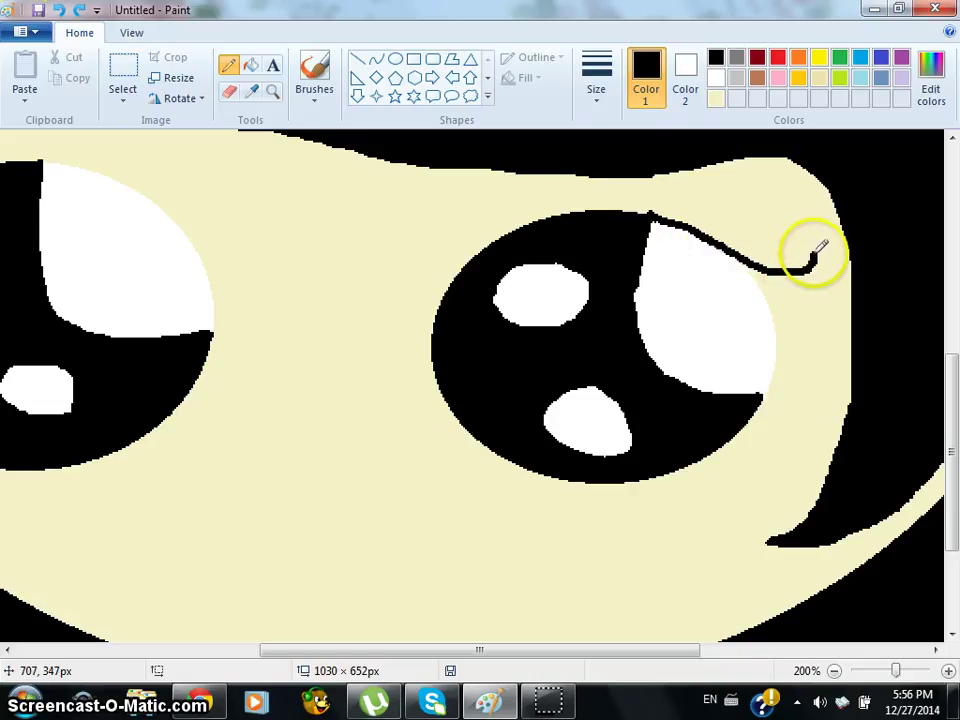
{"action": "left_click", "coordinate": [834, 671]}
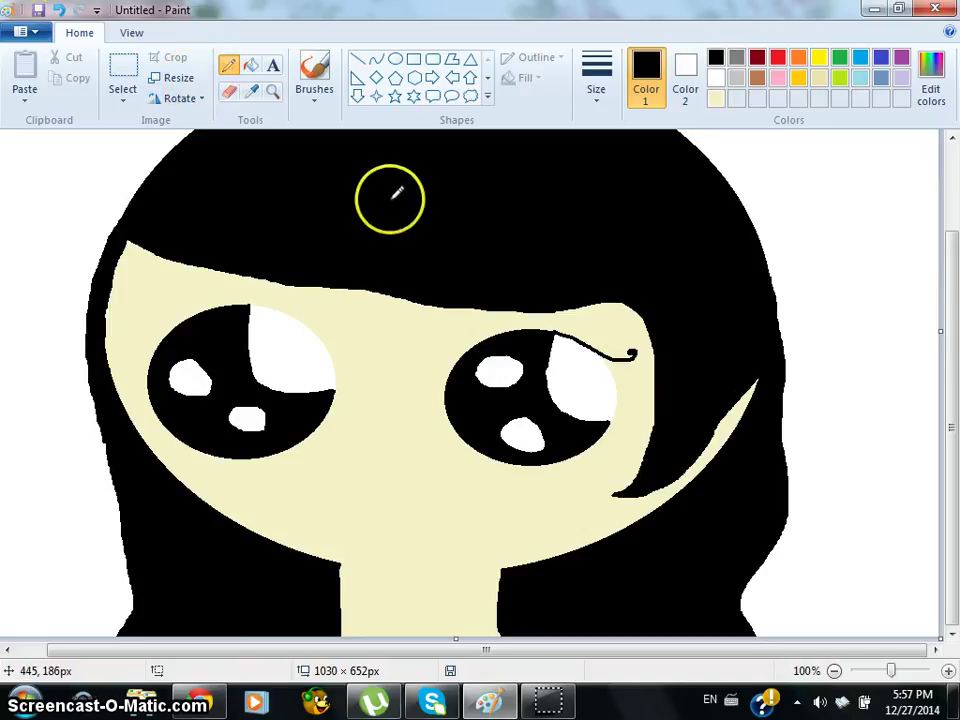
{"action": "left_click", "coordinate": [59, 10]}
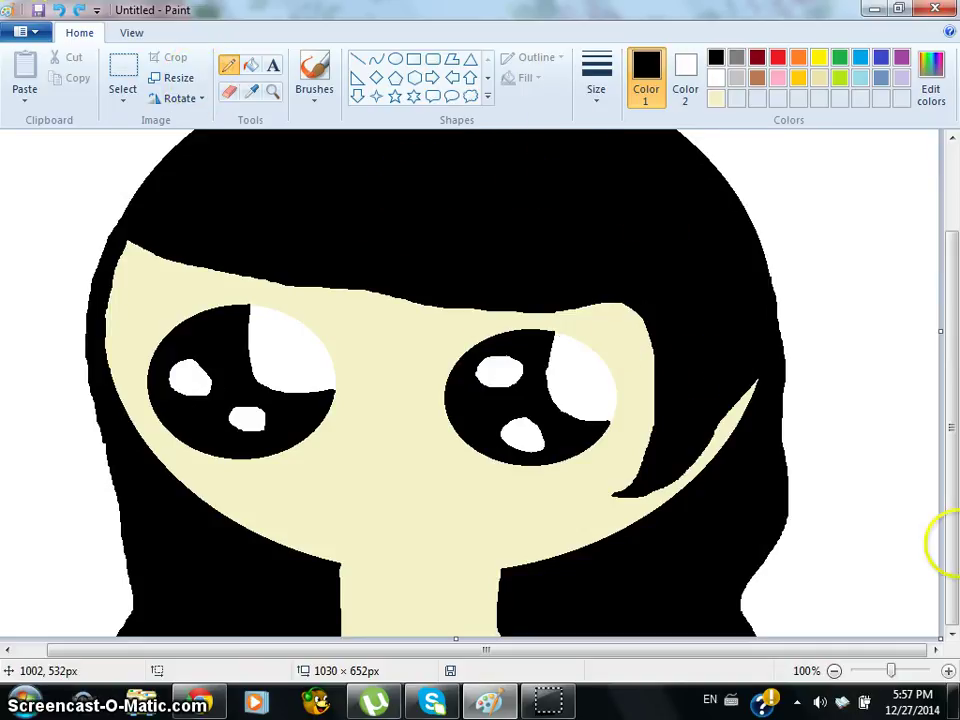
Pencil a black lash line following the right eye's upper right edge and ending in a small upward curl.
{"action": "left_click", "coordinate": [948, 671]}
{"action": "scroll", "coordinate": [949, 429], "scroll_direction": "down", "scroll_amount": 10}
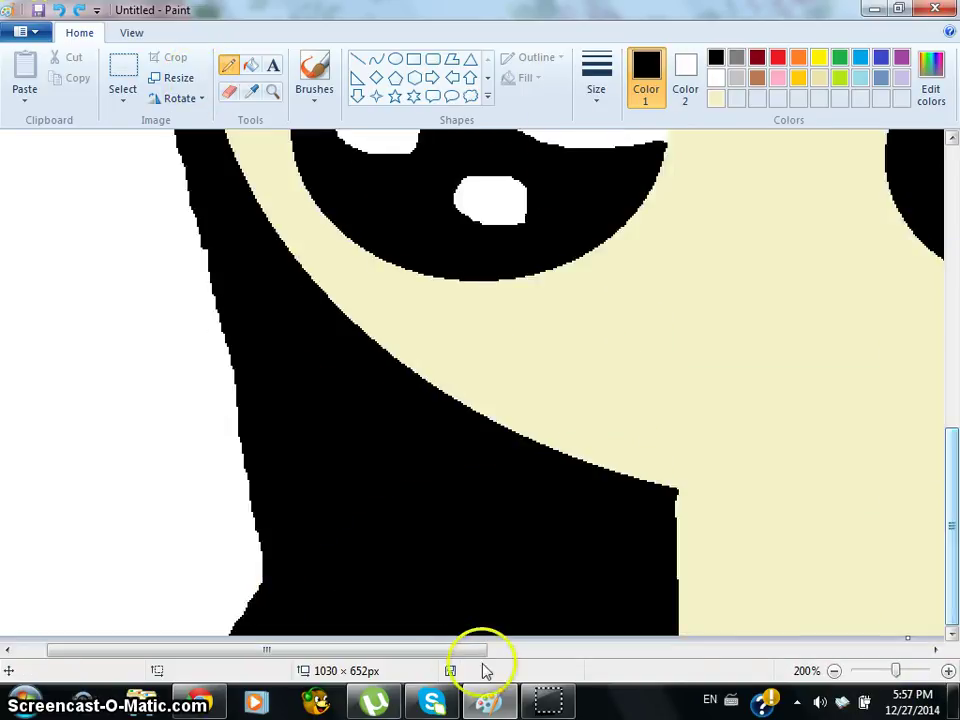
{"action": "left_click_drag", "start_coordinate": [456, 652], "coordinate": [796, 650]}
{"action": "left_click_drag", "start_coordinate": [943, 563], "coordinate": [949, 403]}
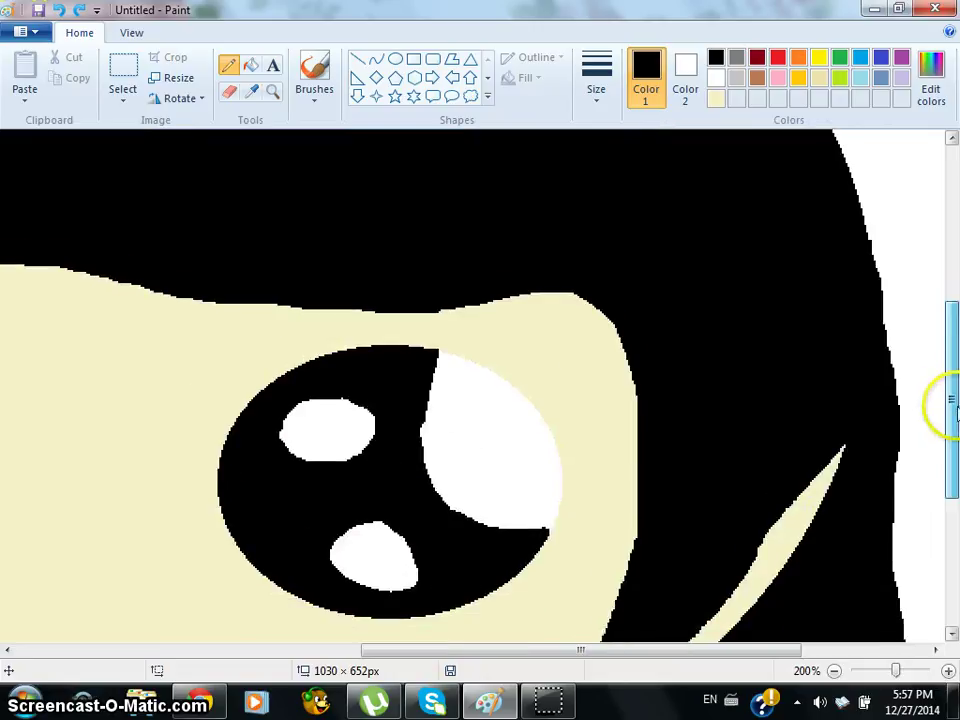
{"action": "mouse_move", "coordinate": [439, 348]}
{"action": "left_mouse_down"}
{"action": "mouse_move", "coordinate": [503, 376]}
{"action": "mouse_move", "coordinate": [558, 426]}
{"action": "left_mouse_up"}
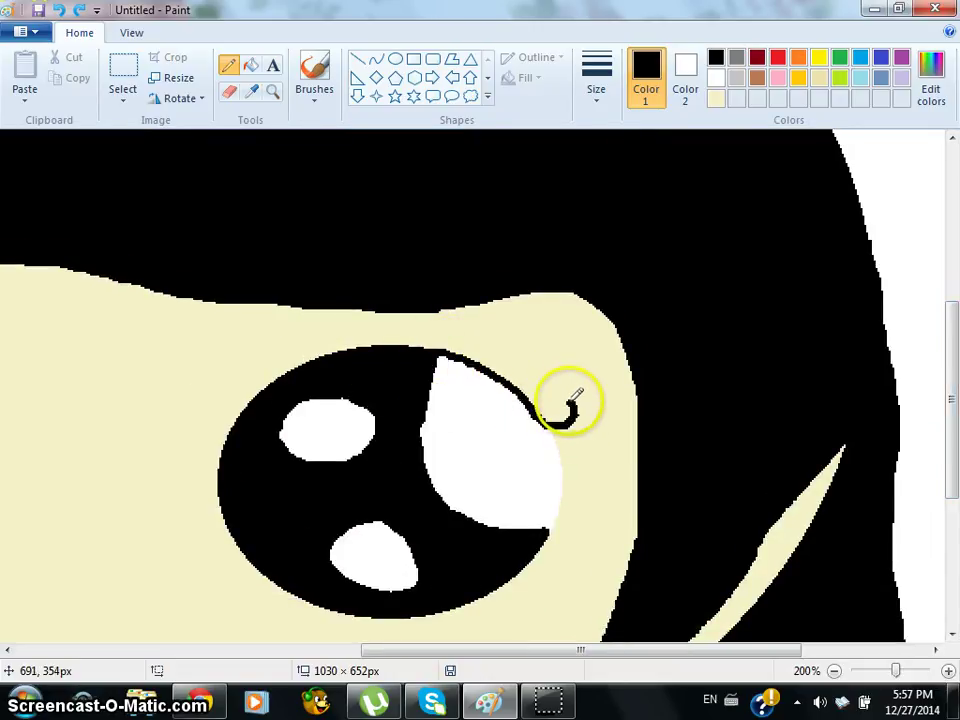
{"action": "left_click", "coordinate": [834, 670]}
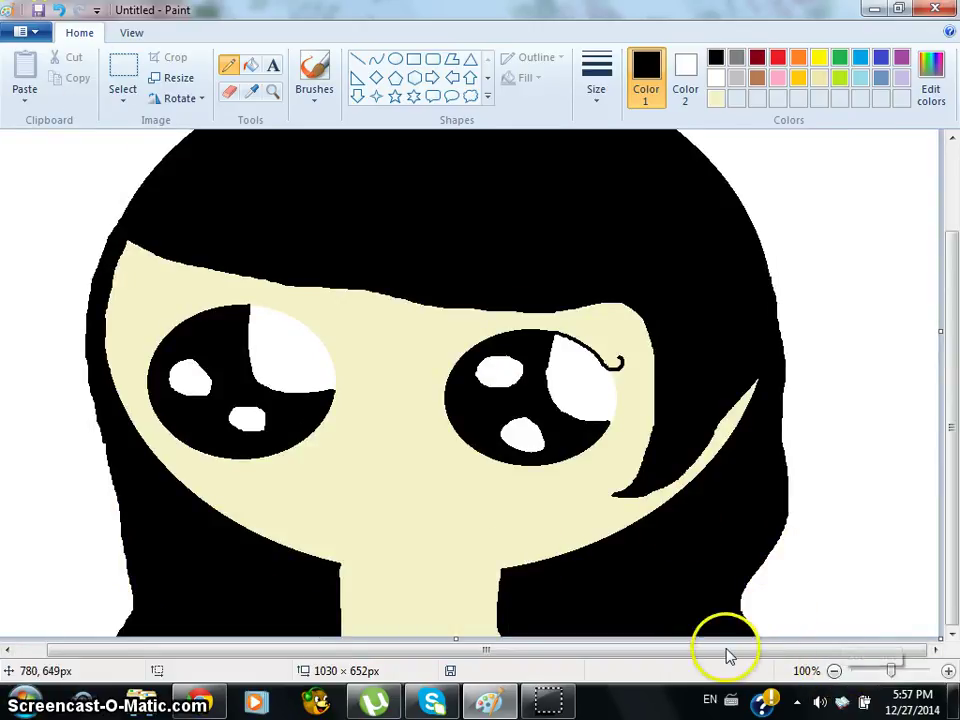
{"action": "left_click", "coordinate": [834, 670]}
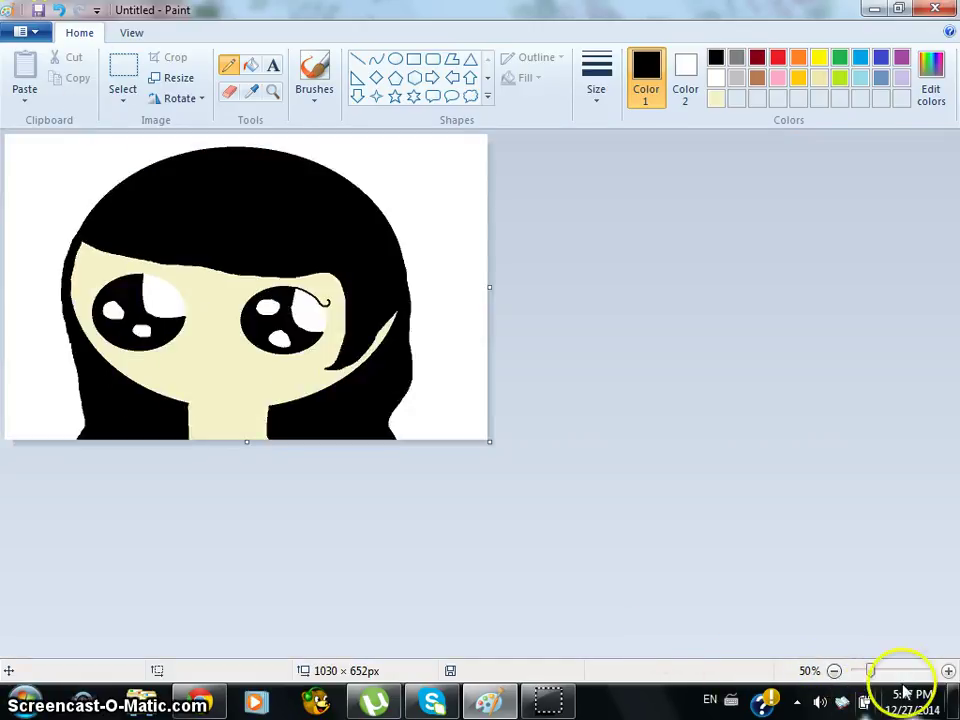
Try to pencil a matching curled black lash line along the upper right edge of the left eye, and undo it.
{"action": "double_click", "coordinate": [949, 671]}
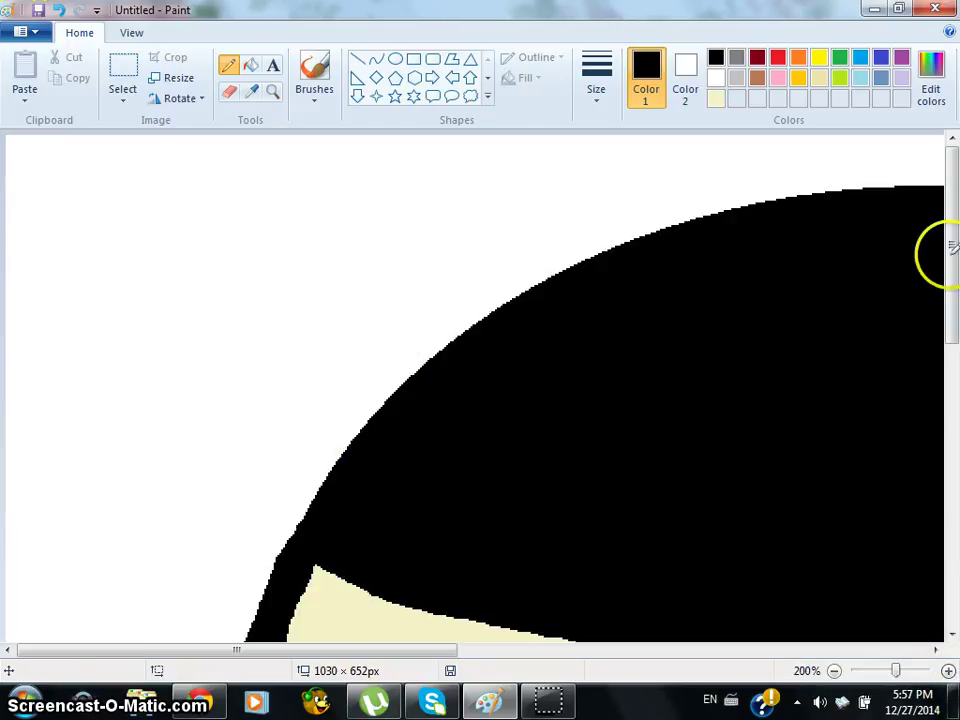
{"action": "left_click_drag", "start_coordinate": [951, 247], "coordinate": [940, 399]}
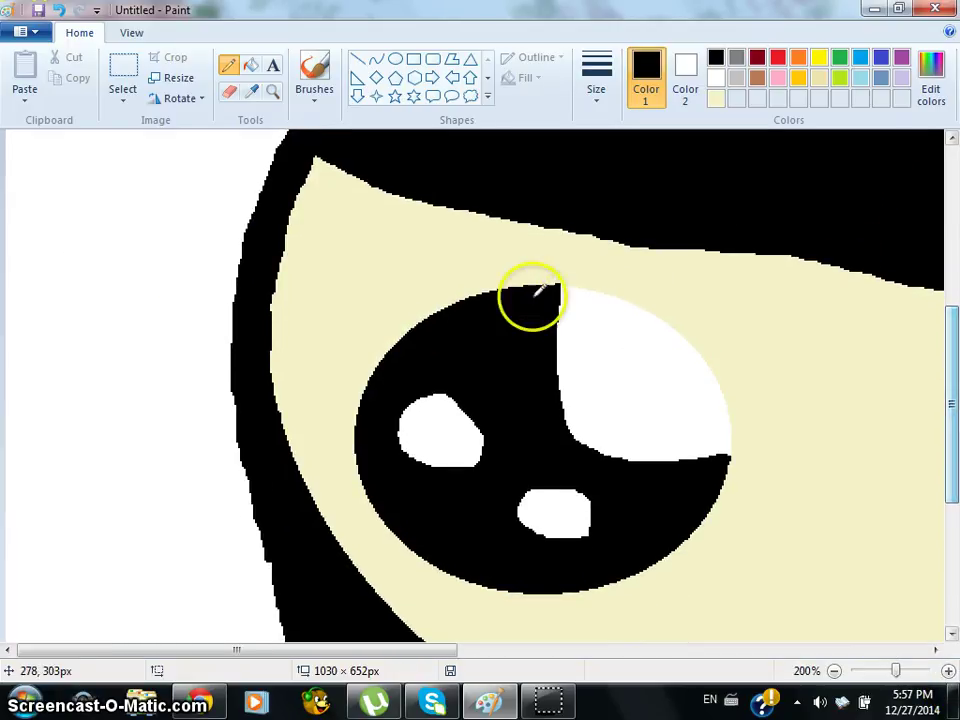
{"action": "mouse_move", "coordinate": [560, 284]}
{"action": "left_mouse_down"}
{"action": "mouse_move", "coordinate": [646, 312]}
{"action": "mouse_move", "coordinate": [717, 375]}
{"action": "mouse_move", "coordinate": [757, 388]}
{"action": "mouse_move", "coordinate": [771, 360]}
{"action": "left_mouse_up"}
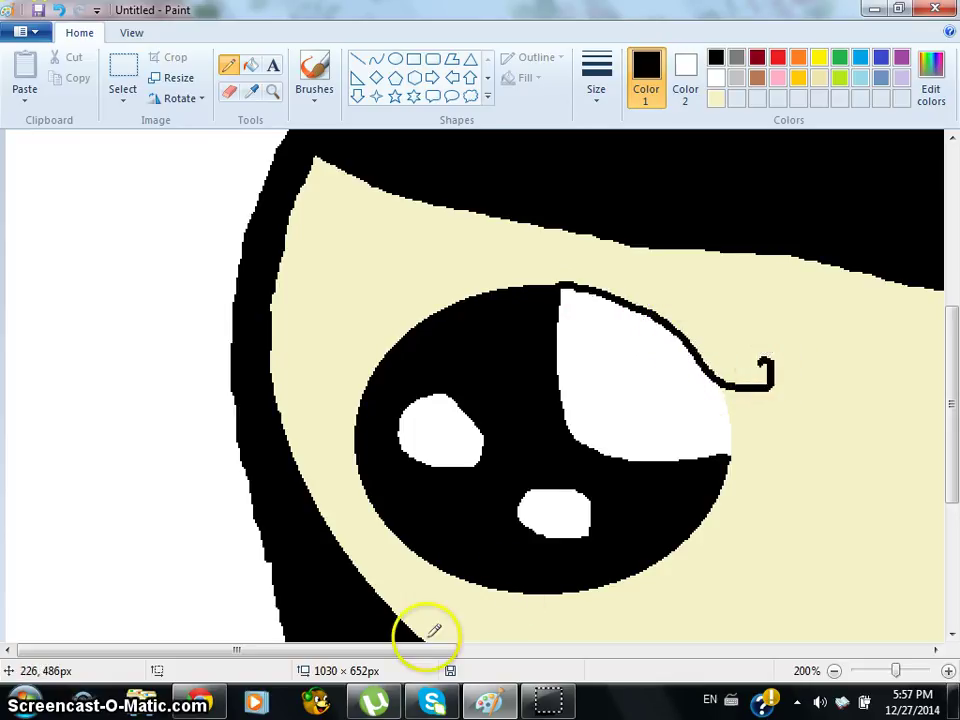
{"action": "left_click_drag", "start_coordinate": [439, 652], "coordinate": [450, 578]}
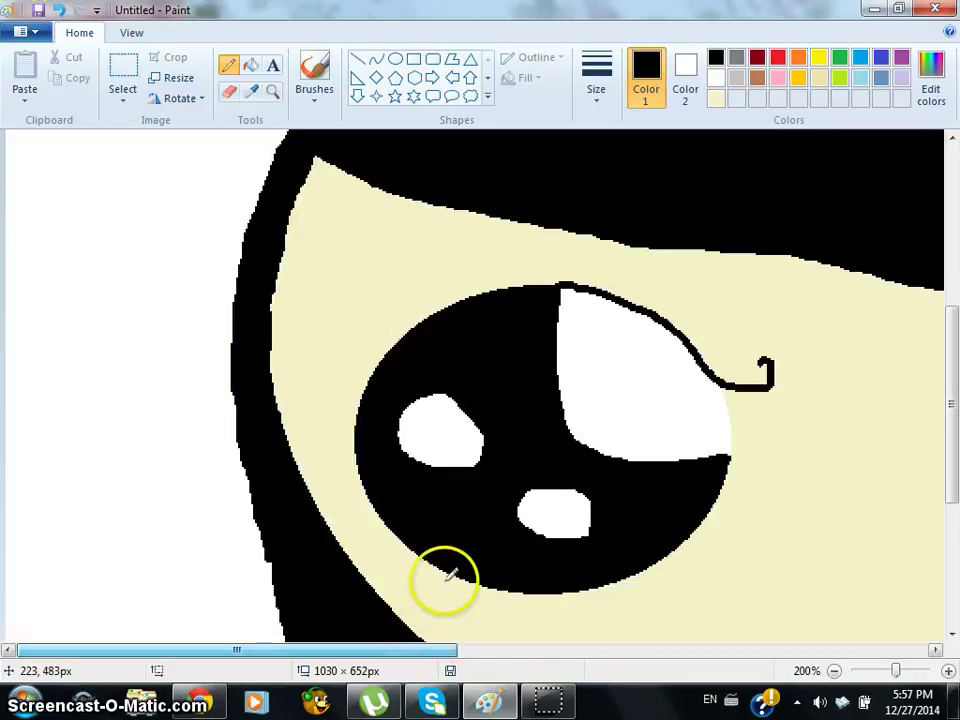
{"action": "left_click", "coordinate": [59, 10]}
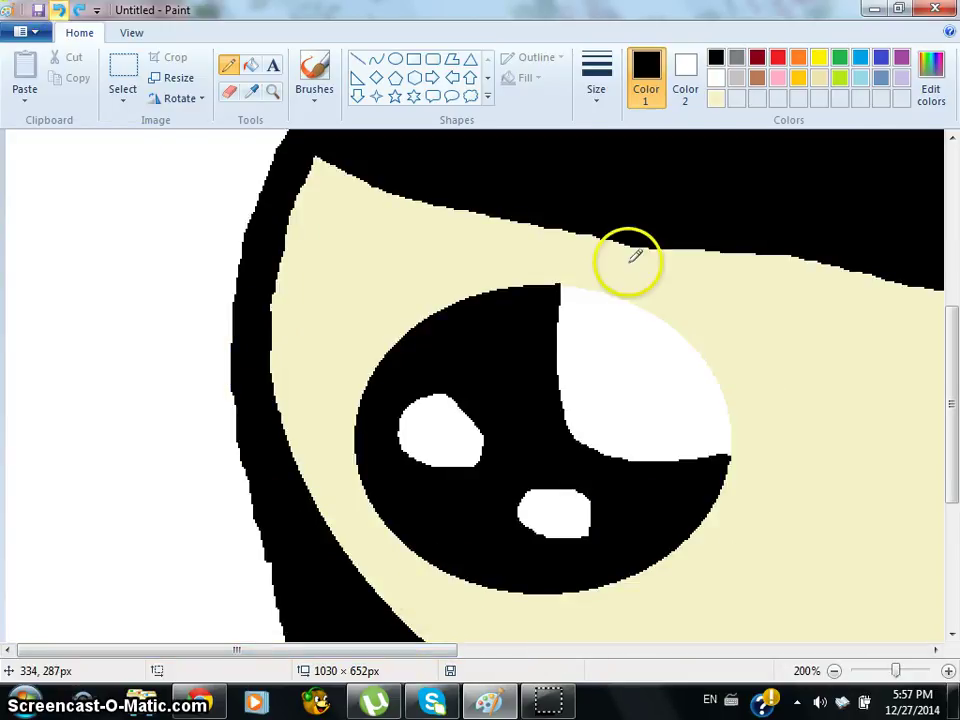
Pencil a black lash line along the left eye's upper right edge, ending in a small upward curl.
{"action": "mouse_move", "coordinate": [571, 289]}
{"action": "left_mouse_down"}
{"action": "mouse_move", "coordinate": [663, 321]}
{"action": "mouse_move", "coordinate": [726, 380]}
{"action": "mouse_move", "coordinate": [760, 378]}
{"action": "mouse_move", "coordinate": [750, 352]}
{"action": "mouse_move", "coordinate": [737, 356]}
{"action": "left_mouse_up"}
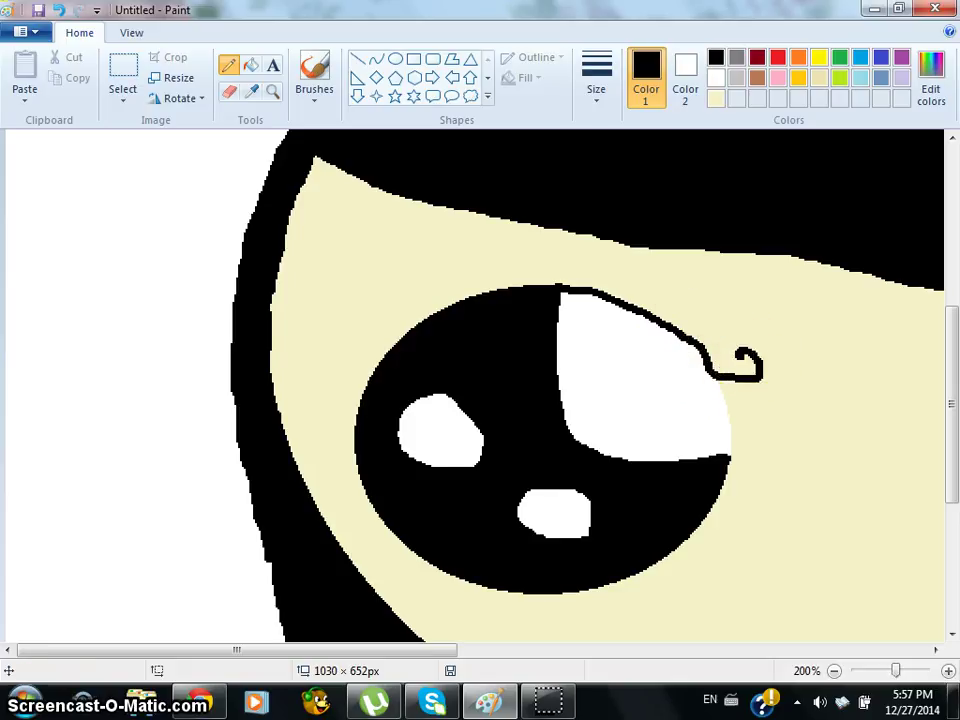
{"action": "left_click", "coordinate": [58, 10]}
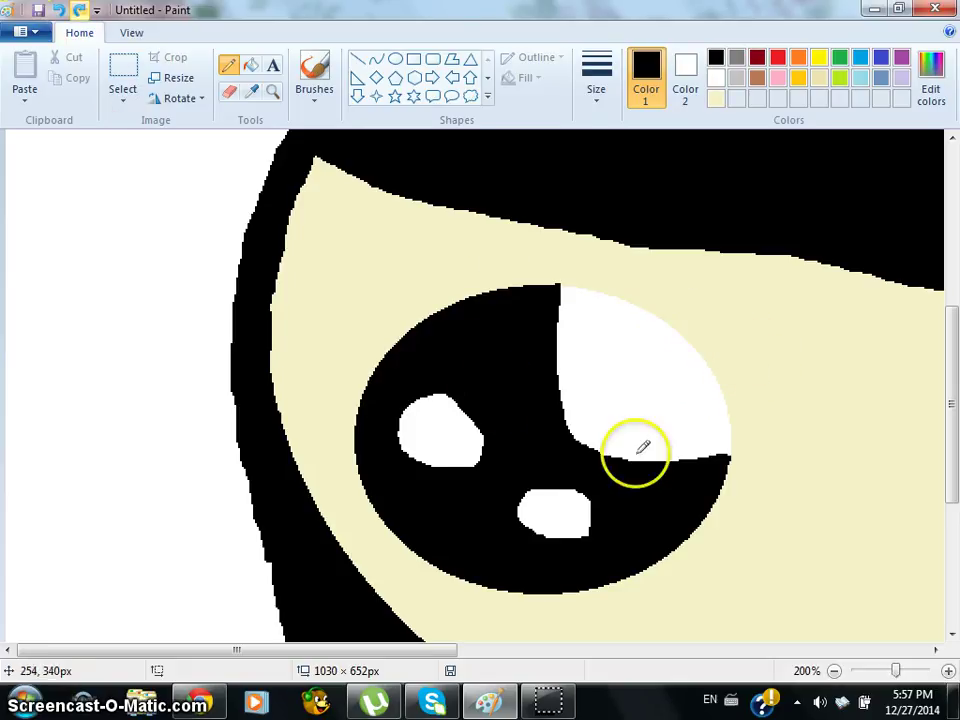
{"action": "mouse_move", "coordinate": [561, 284]}
{"action": "left_mouse_down"}
{"action": "mouse_move", "coordinate": [613, 295]}
{"action": "mouse_move", "coordinate": [701, 350]}
{"action": "mouse_move", "coordinate": [730, 325]}
{"action": "left_mouse_up"}
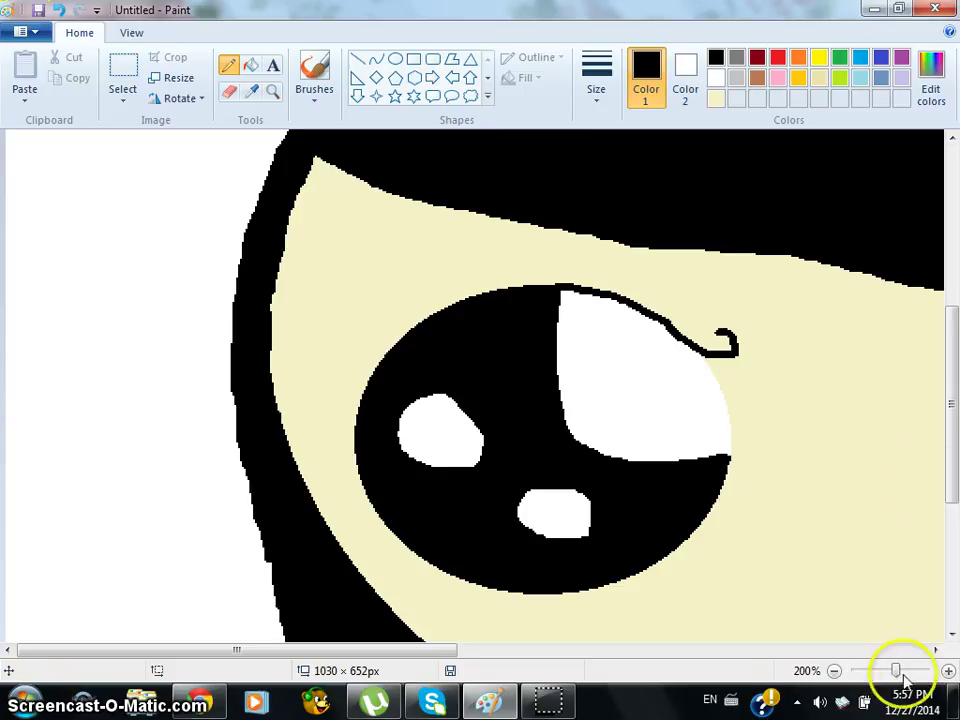
{"action": "left_click", "coordinate": [834, 671]}
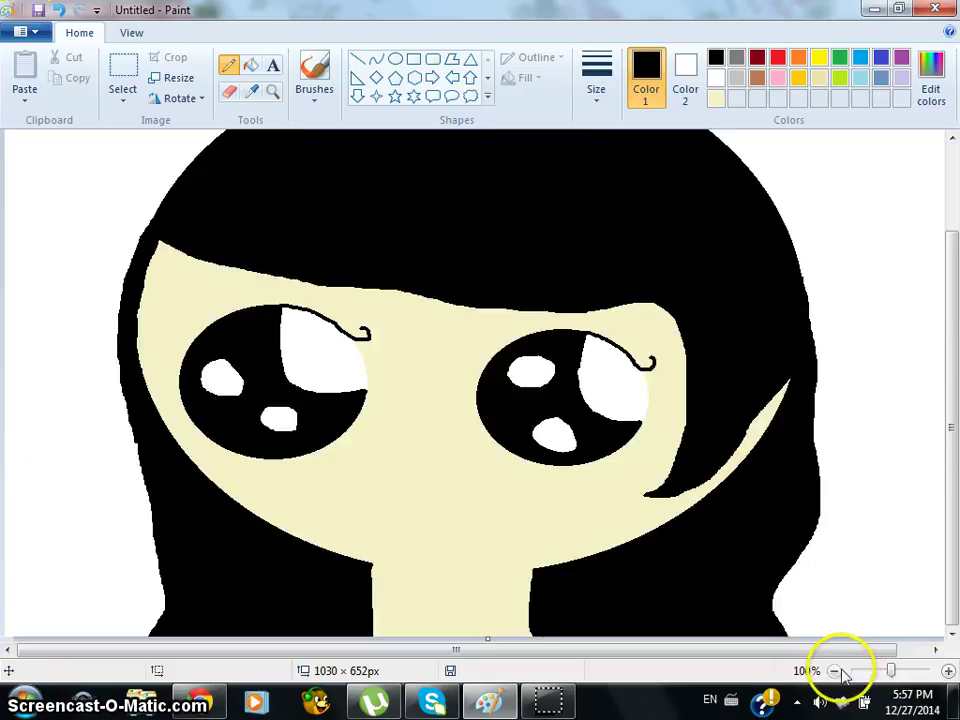
Draw a black line about 37 × 143 px from the fringe to the face's left edge and fill the skin outside it with black.
{"action": "left_click", "coordinate": [948, 671]}
{"action": "scroll", "coordinate": [947, 390], "scroll_direction": "down", "scroll_amount": 2}
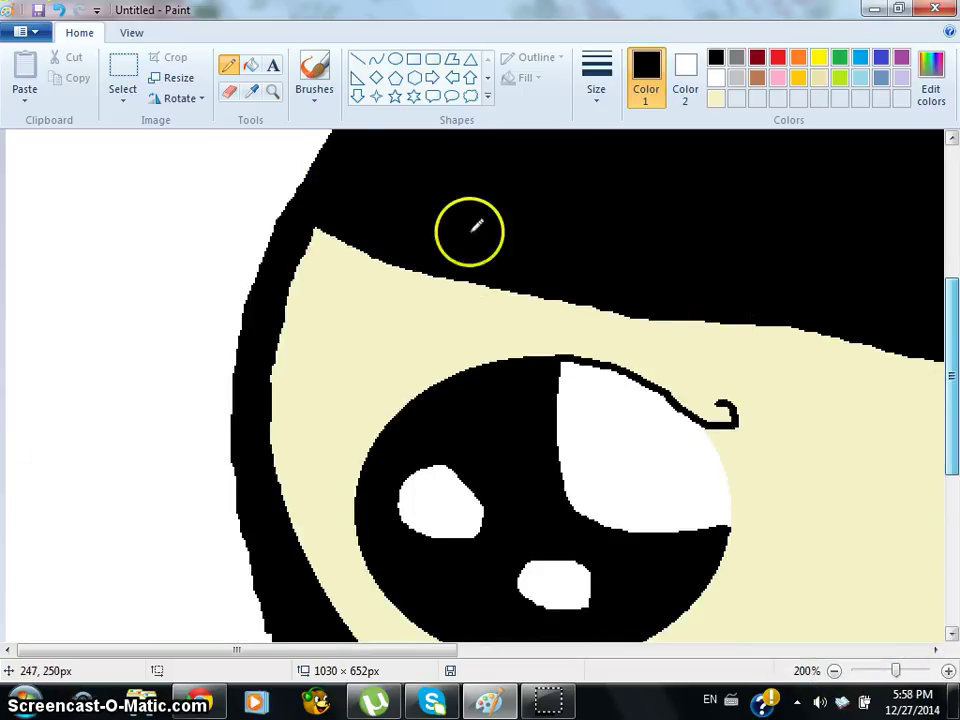
{"action": "left_click", "coordinate": [357, 59]}
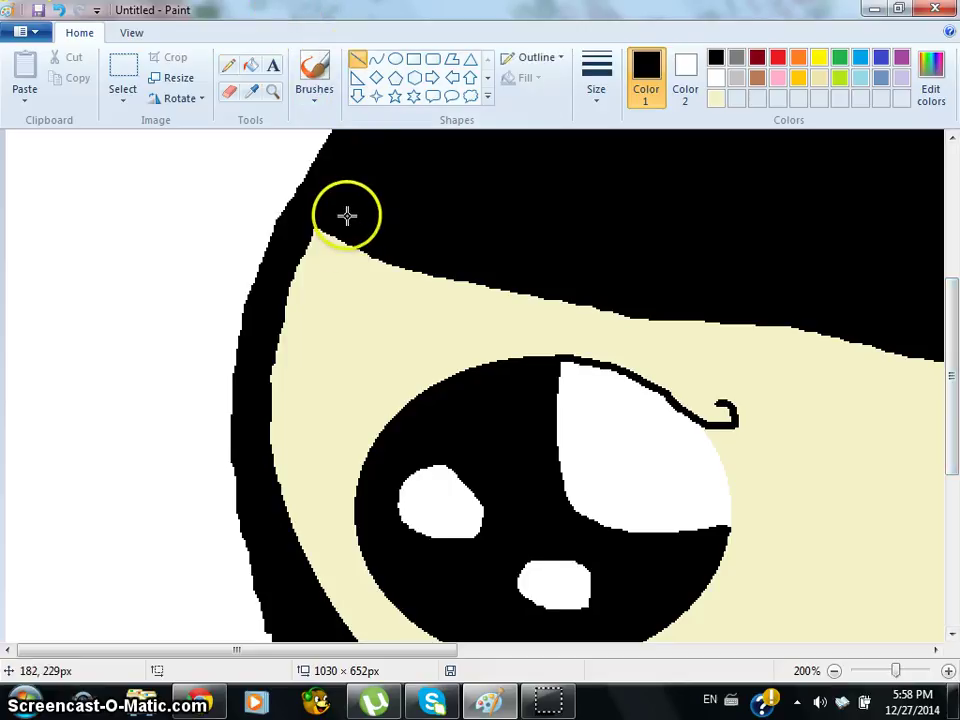
{"action": "mouse_move", "coordinate": [340, 240]}
{"action": "left_mouse_down"}
{"action": "mouse_move", "coordinate": [311, 274]}
{"action": "mouse_move", "coordinate": [276, 427]}
{"action": "mouse_move", "coordinate": [275, 497]}
{"action": "left_mouse_up"}
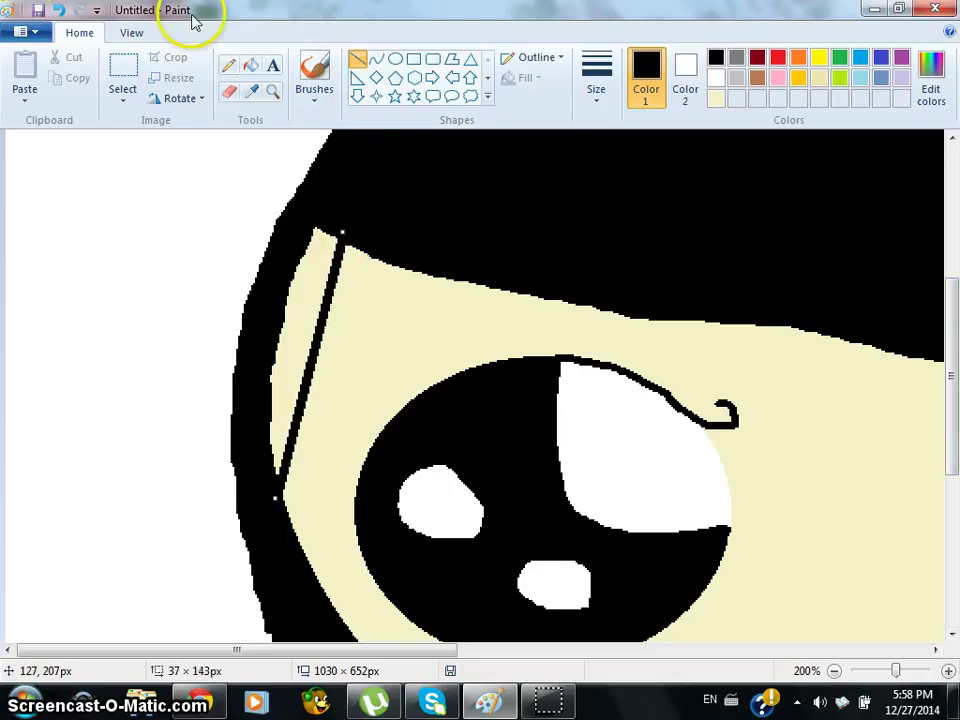
{"action": "left_click", "coordinate": [249, 64]}
{"action": "left_click", "coordinate": [306, 259]}
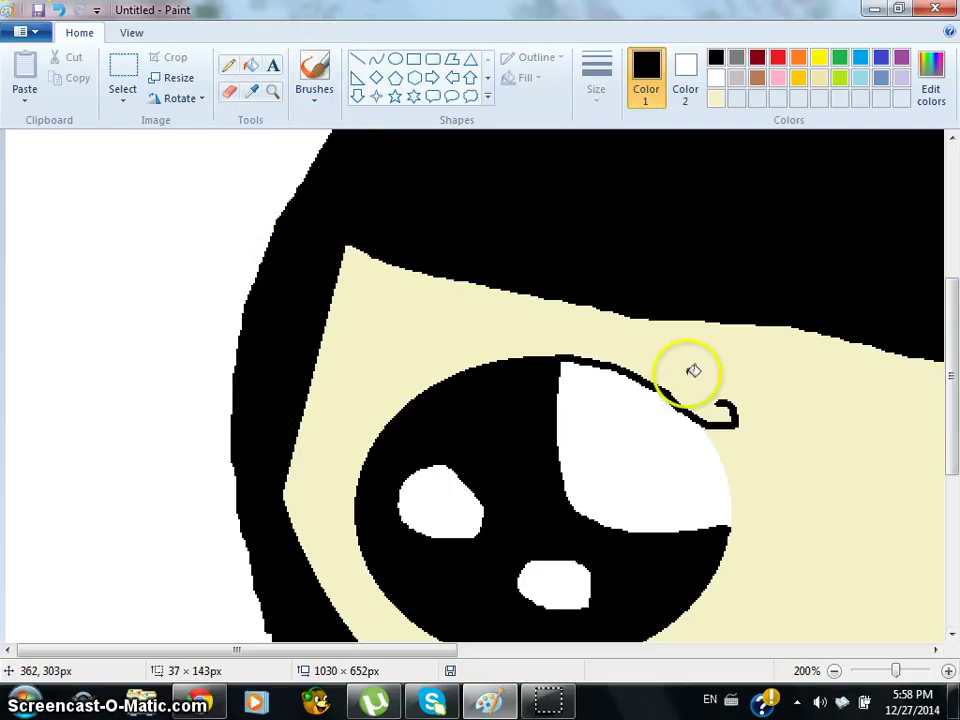
{"action": "left_click", "coordinate": [836, 672]}
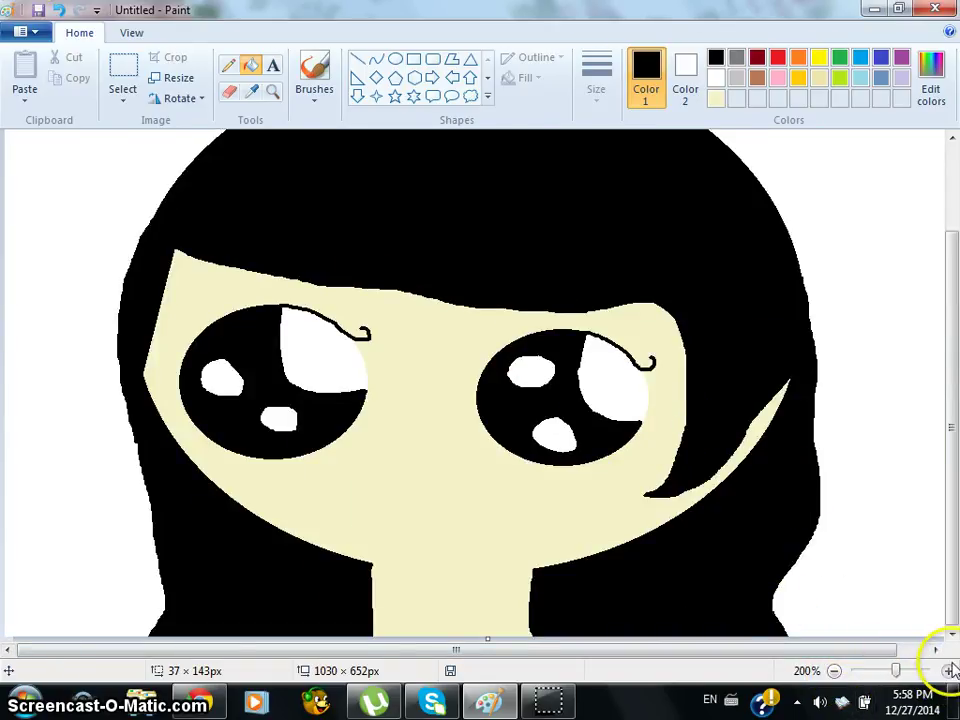
Widen the left hair section by drawing a slanted black line about 72 × 163 px beside the left eye and filling the enclosed skin black.
{"action": "scroll", "coordinate": [949, 497], "scroll_direction": "down", "scroll_amount": 3}
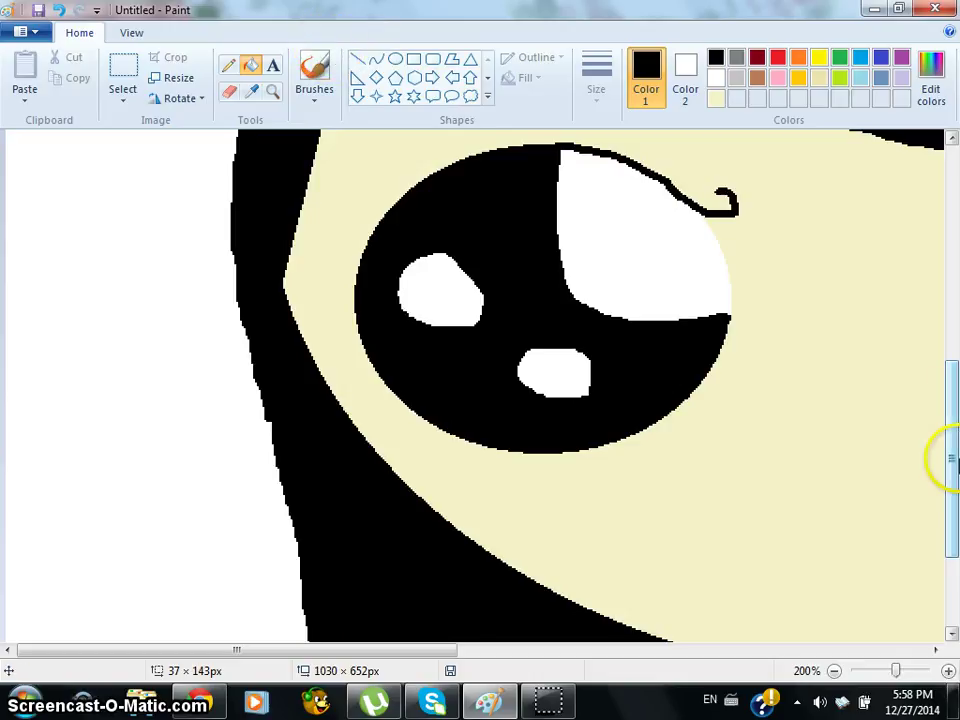
{"action": "scroll", "coordinate": [814, 321], "scroll_direction": "up", "scroll_amount": 4}
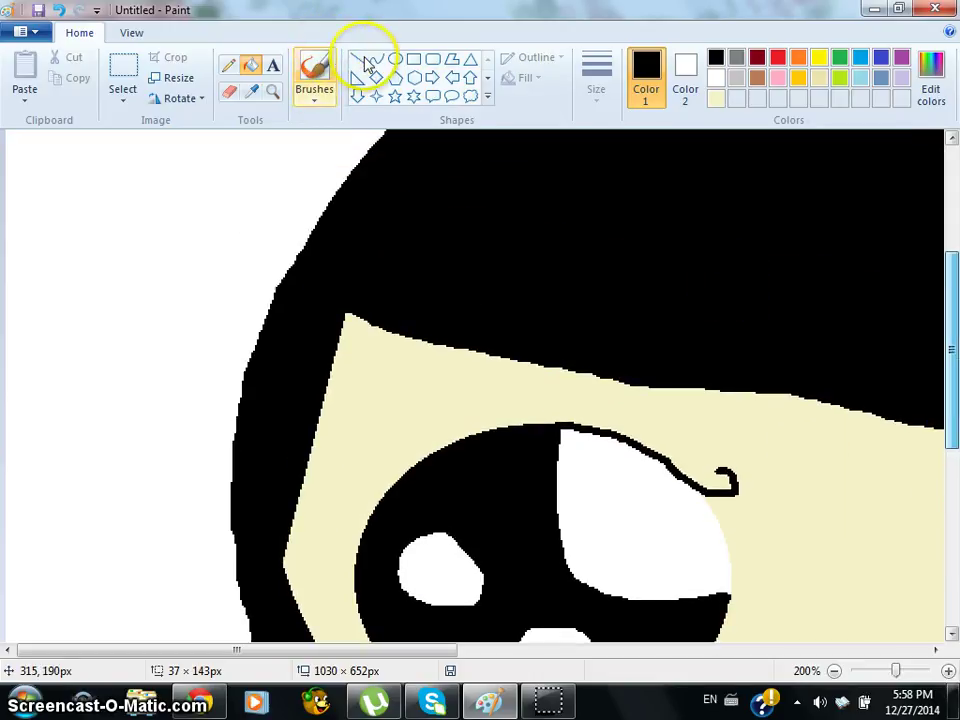
{"action": "left_click", "coordinate": [361, 61]}
{"action": "left_click_drag", "start_coordinate": [420, 343], "coordinate": [289, 632]}
{"action": "left_click", "coordinate": [250, 66]}
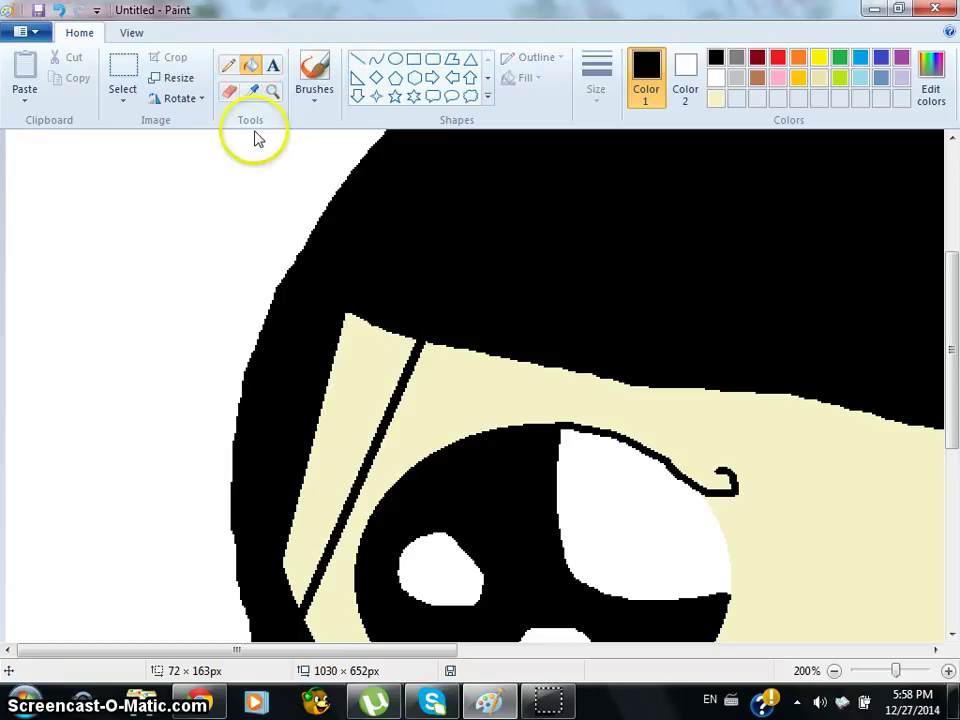
{"action": "left_click", "coordinate": [375, 369]}
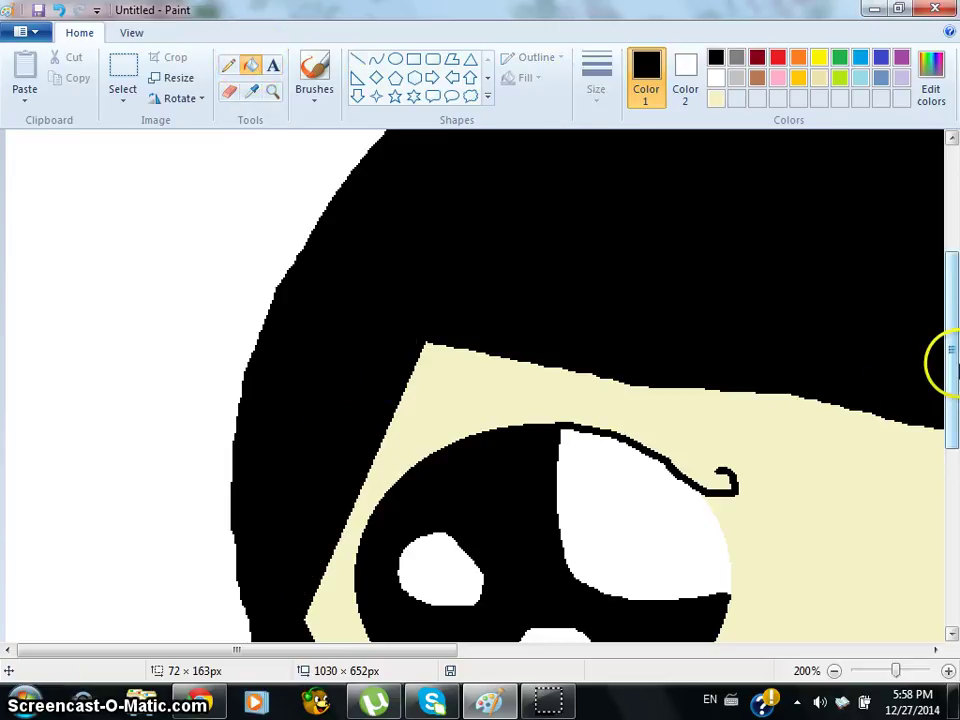
{"action": "left_click_drag", "start_coordinate": [955, 320], "coordinate": [943, 457]}
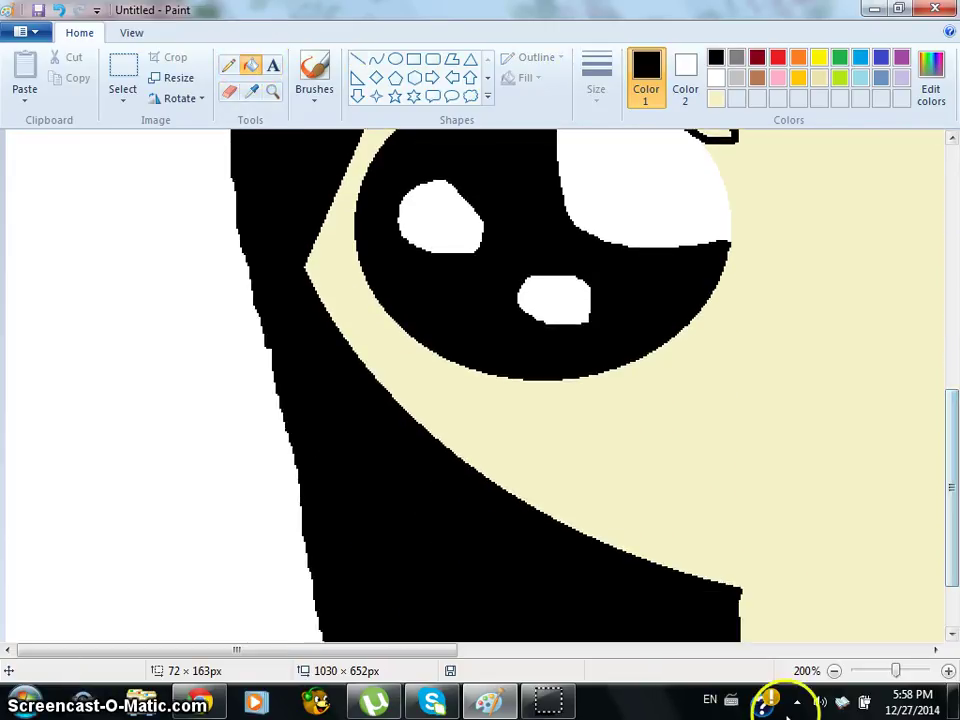
{"action": "left_click", "coordinate": [835, 671]}
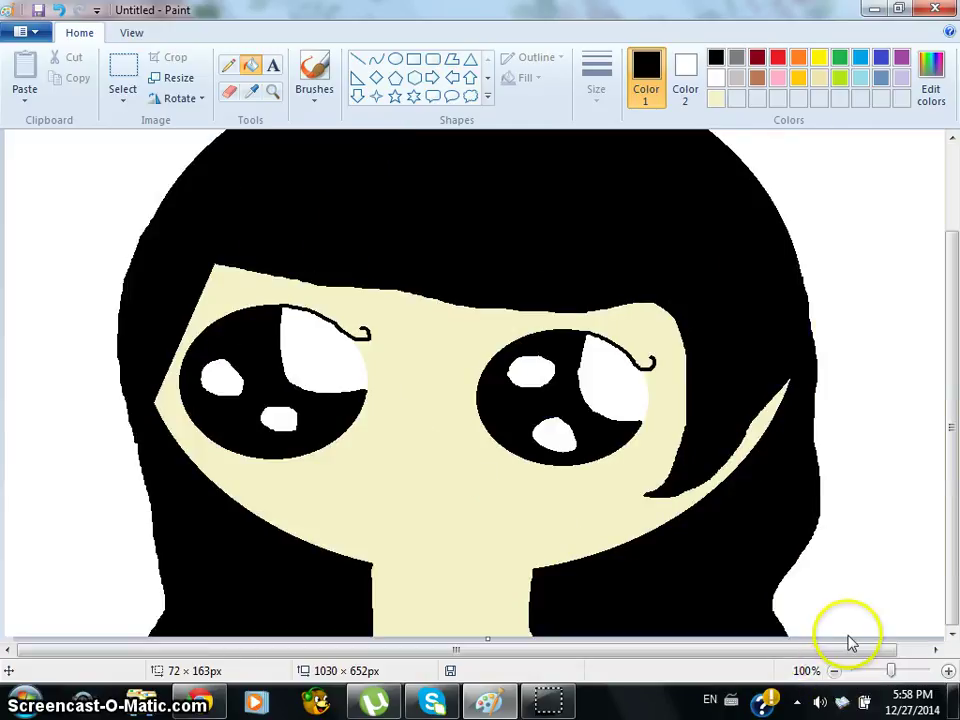
Try to draw a straight slanted black mouth line about 44 × 52 px below the eyes, and undo it.
{"action": "left_click", "coordinate": [948, 671]}
{"action": "scroll", "coordinate": [949, 499], "scroll_direction": "down", "scroll_amount": 5}
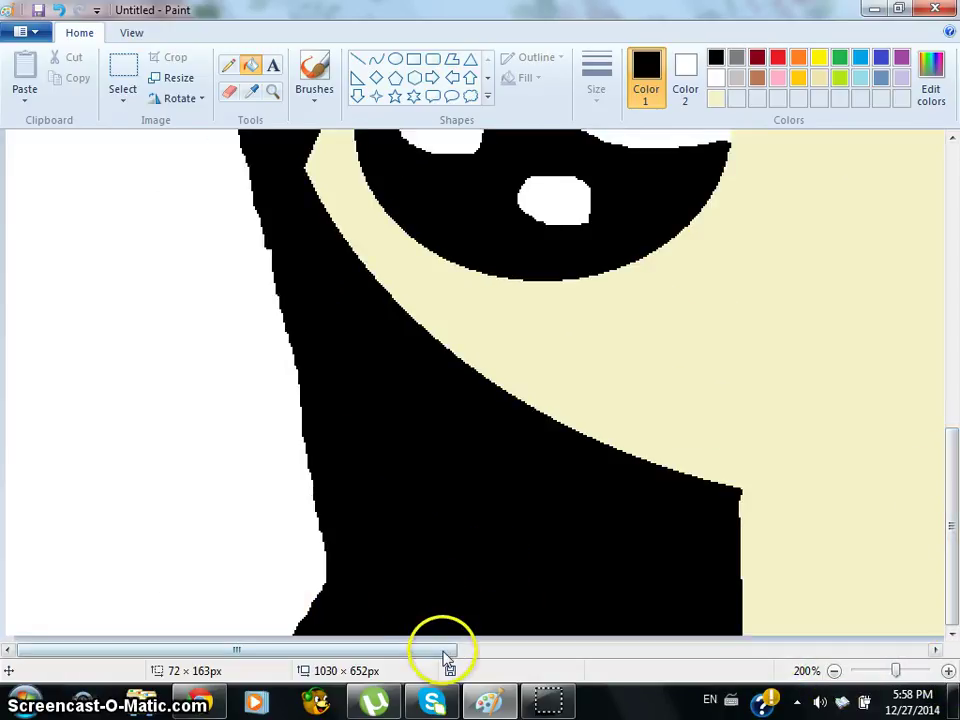
{"action": "left_click_drag", "start_coordinate": [443, 651], "coordinate": [595, 668]}
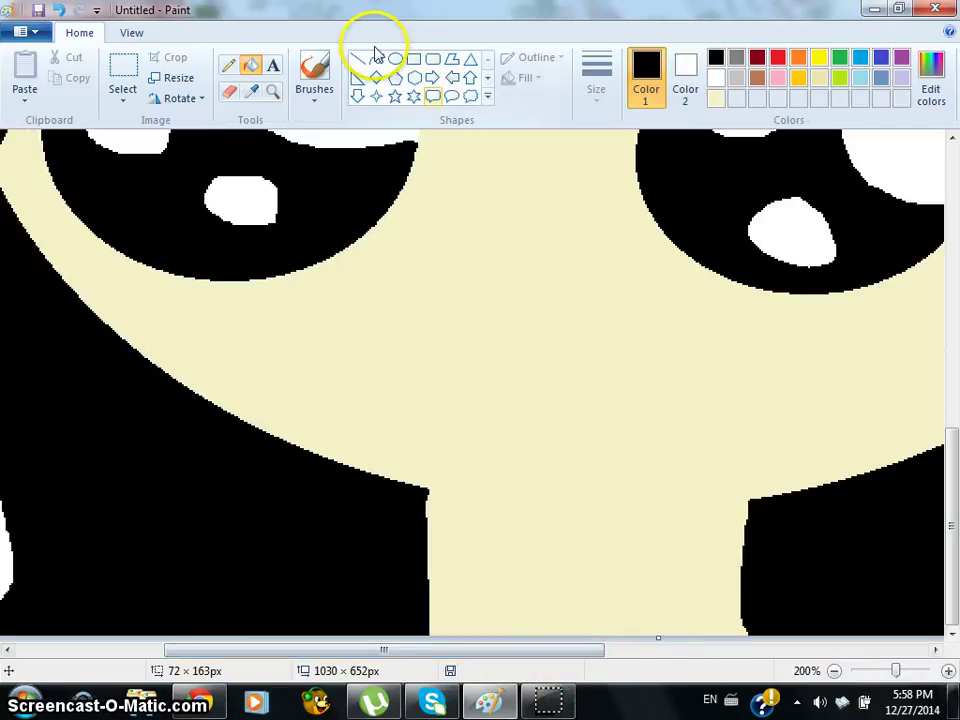
{"action": "left_click", "coordinate": [357, 62]}
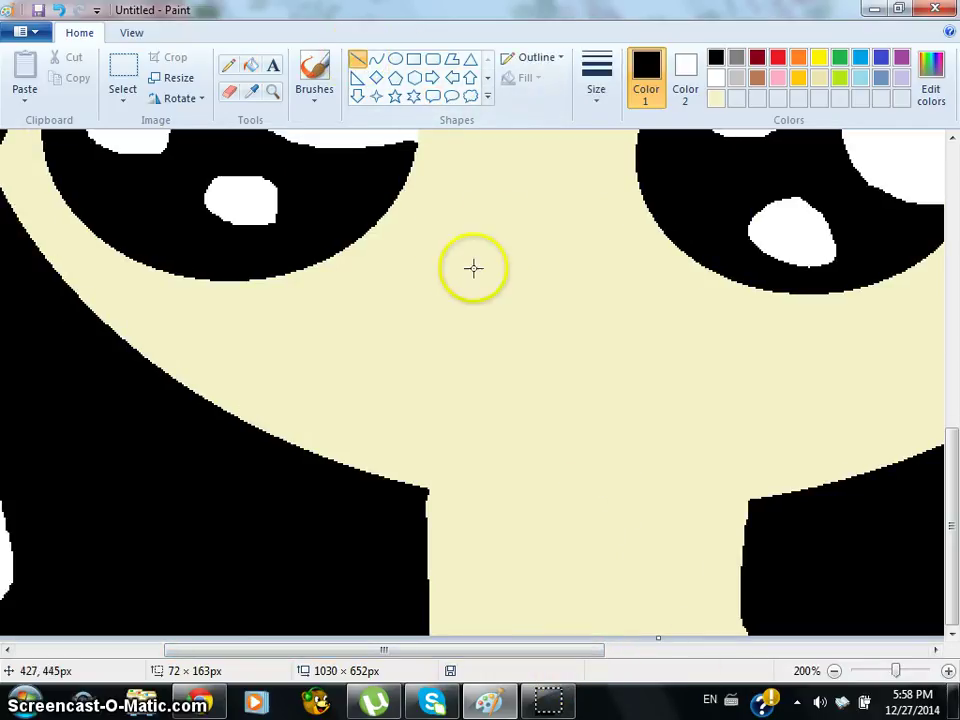
{"action": "mouse_move", "coordinate": [433, 283]}
{"action": "left_mouse_down"}
{"action": "mouse_move", "coordinate": [493, 392]}
{"action": "mouse_move", "coordinate": [541, 389]}
{"action": "mouse_move", "coordinate": [522, 372]}
{"action": "mouse_move", "coordinate": [515, 378]}
{"action": "left_mouse_up"}
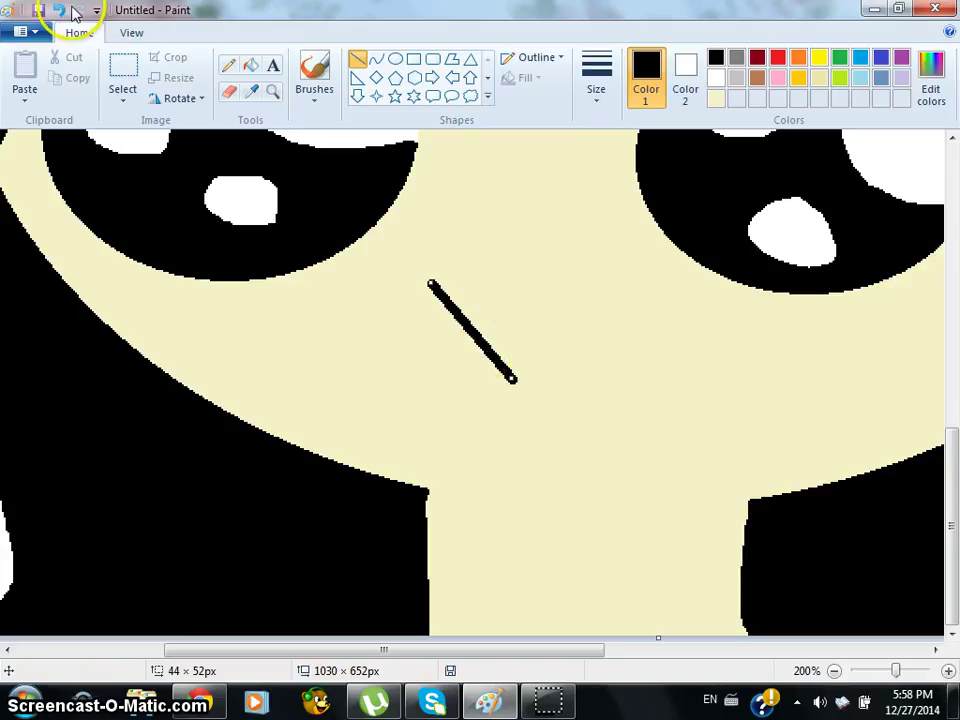
Try to draw the mouth as a black curve about 43 × 29 px above the neck's left side, and undo it.
{"action": "left_click", "coordinate": [376, 59]}
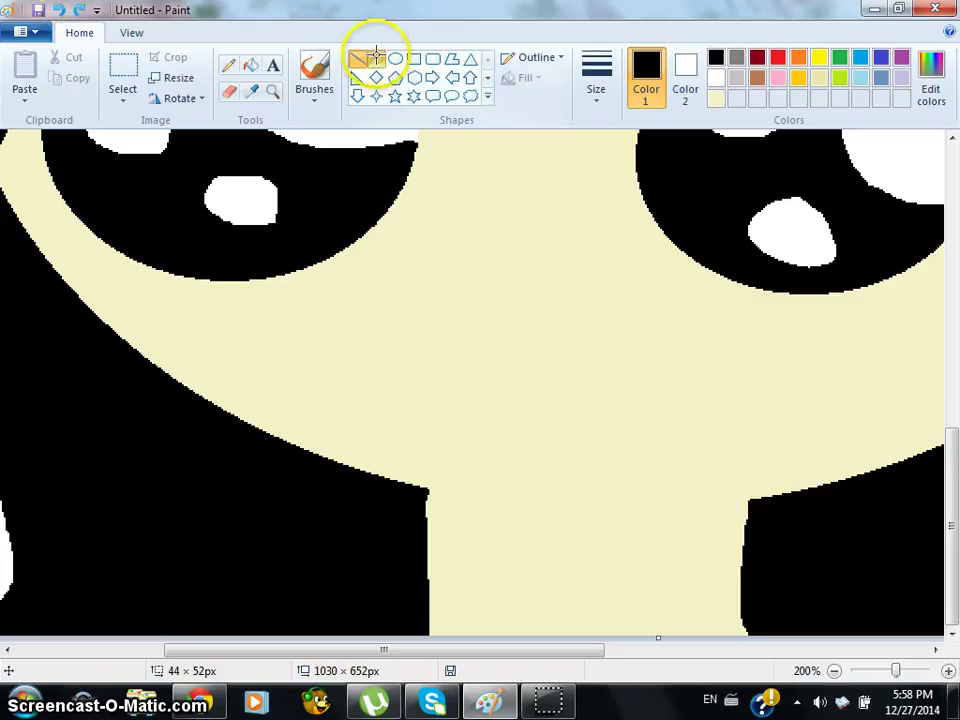
{"action": "left_click_drag", "start_coordinate": [424, 317], "coordinate": [430, 348]}
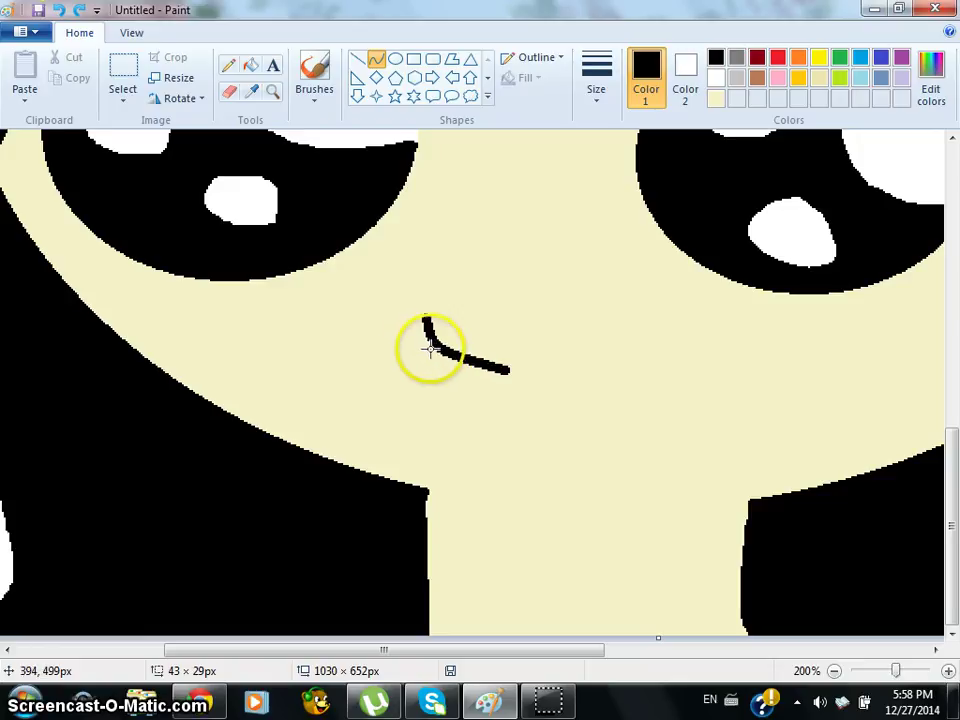
{"action": "left_click", "coordinate": [835, 671]}
{"action": "left_click", "coordinate": [835, 671]}
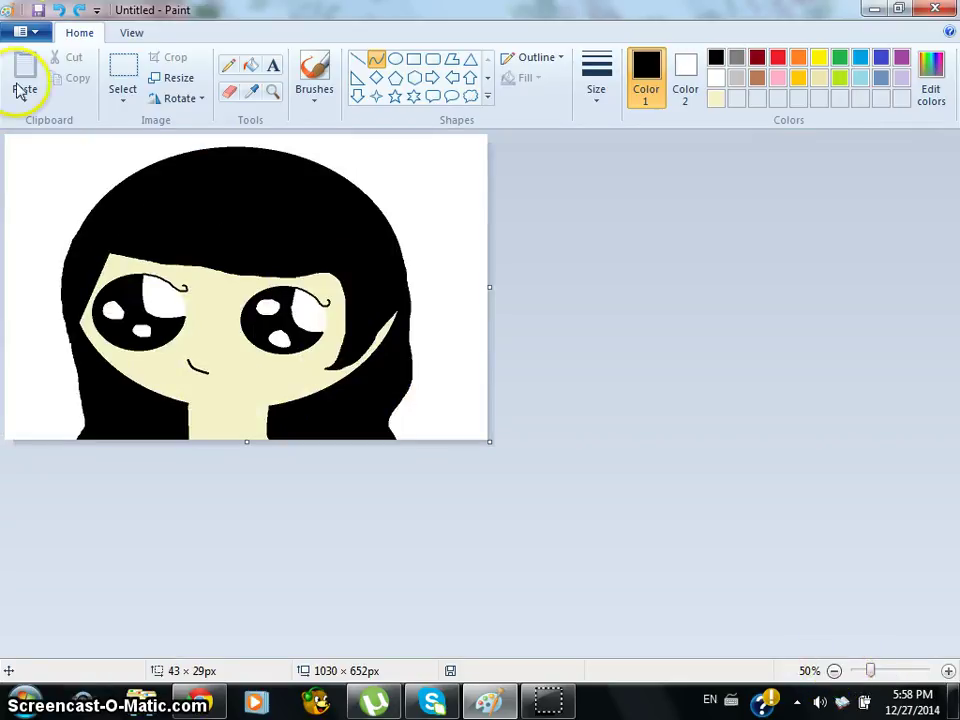
Draw the mouth with the Curve tool as a black smile about 42 × 35 px, centred above the neck.
{"action": "left_click", "coordinate": [948, 671]}
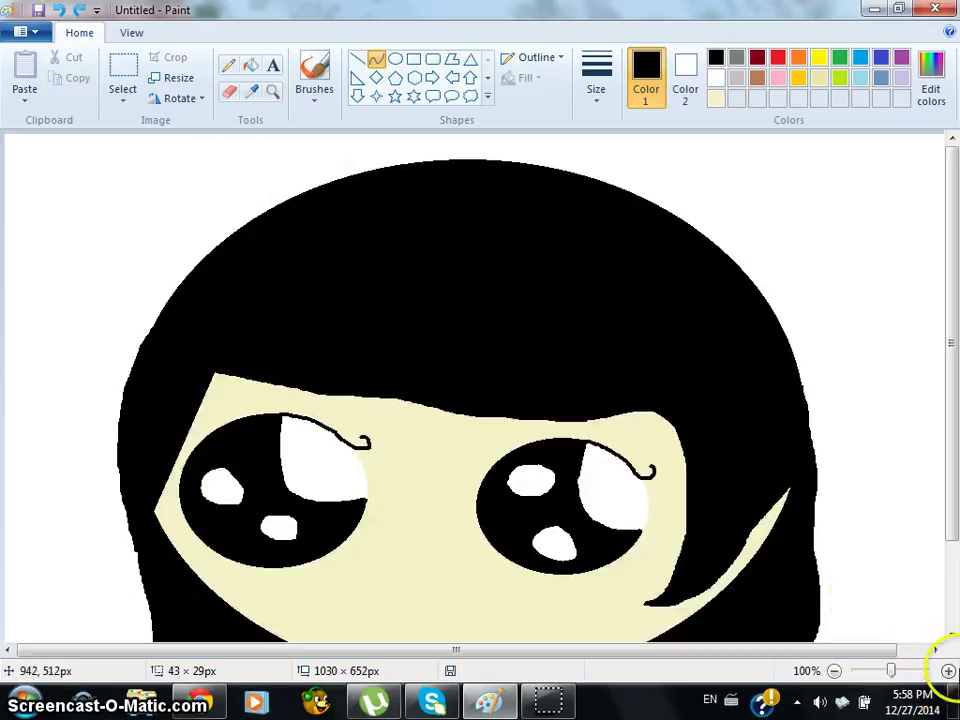
{"action": "left_click", "coordinate": [948, 670]}
{"action": "scroll", "coordinate": [943, 428], "scroll_direction": "down", "scroll_amount": 5}
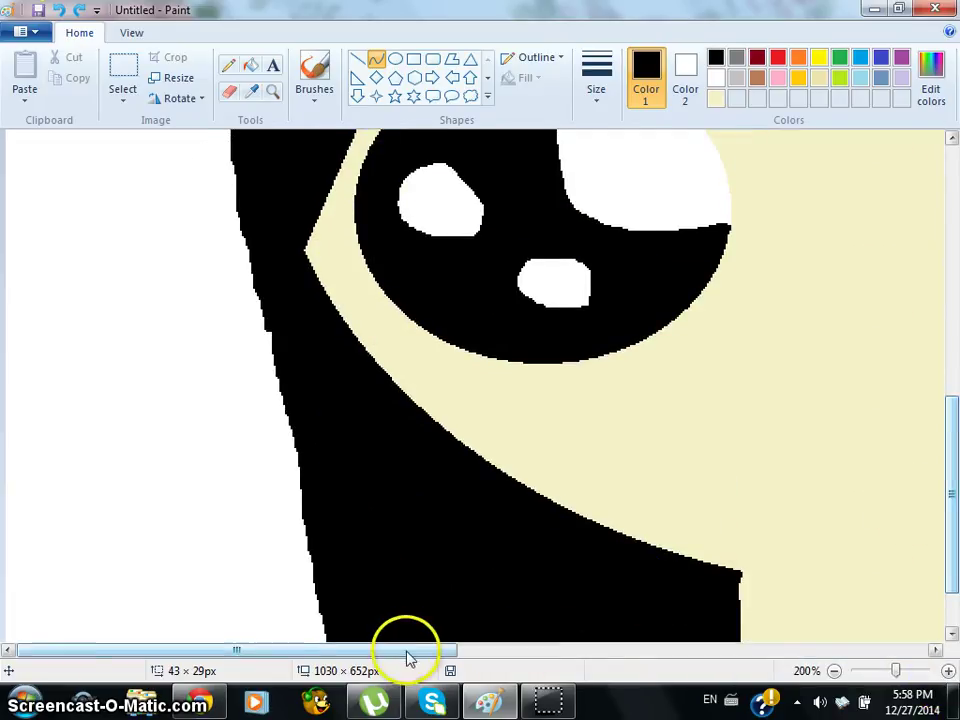
{"action": "left_click_drag", "start_coordinate": [407, 651], "coordinate": [563, 651]}
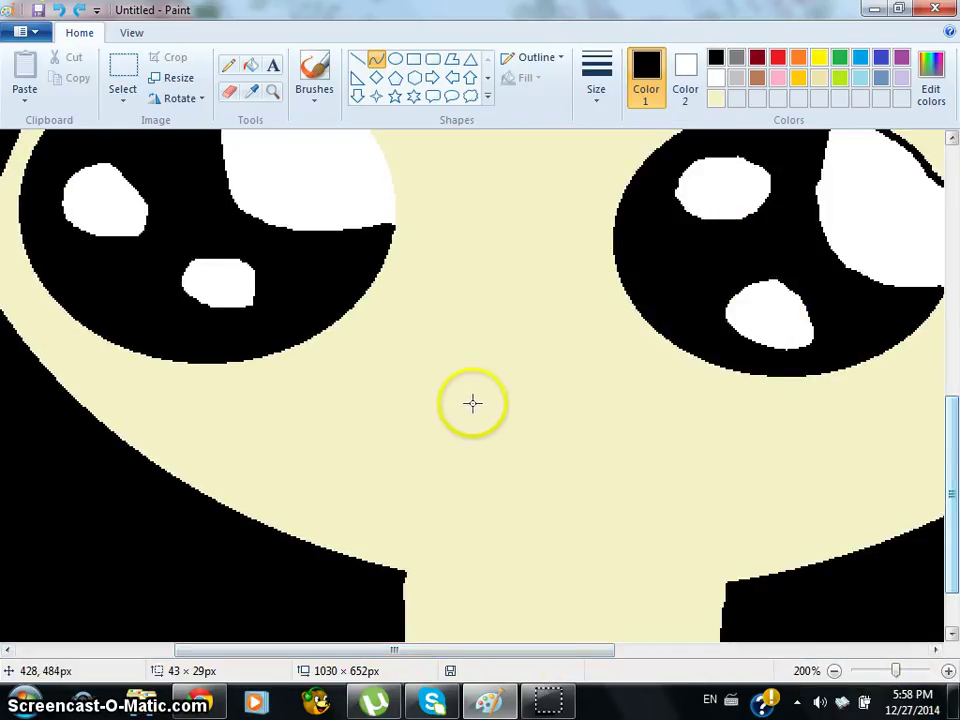
{"action": "mouse_move", "coordinate": [470, 401]}
{"action": "left_mouse_down"}
{"action": "mouse_move", "coordinate": [472, 443]}
{"action": "mouse_move", "coordinate": [550, 469]}
{"action": "mouse_move", "coordinate": [478, 452]}
{"action": "left_mouse_up"}
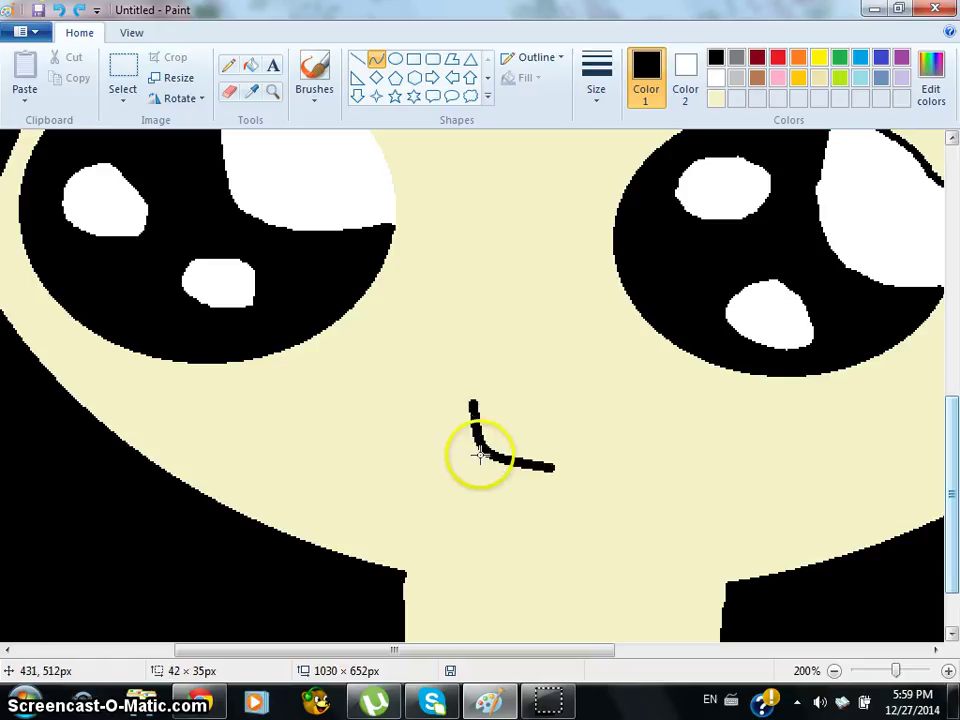
{"action": "left_click", "coordinate": [478, 452]}
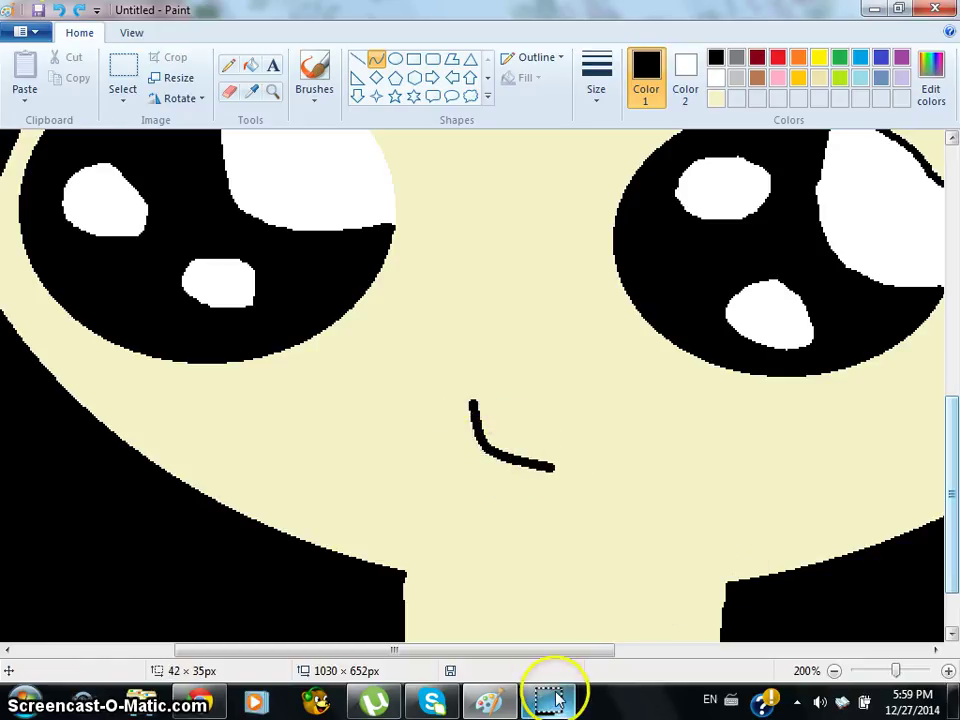
{"action": "left_click", "coordinate": [834, 671]}
{"action": "left_click", "coordinate": [834, 671]}
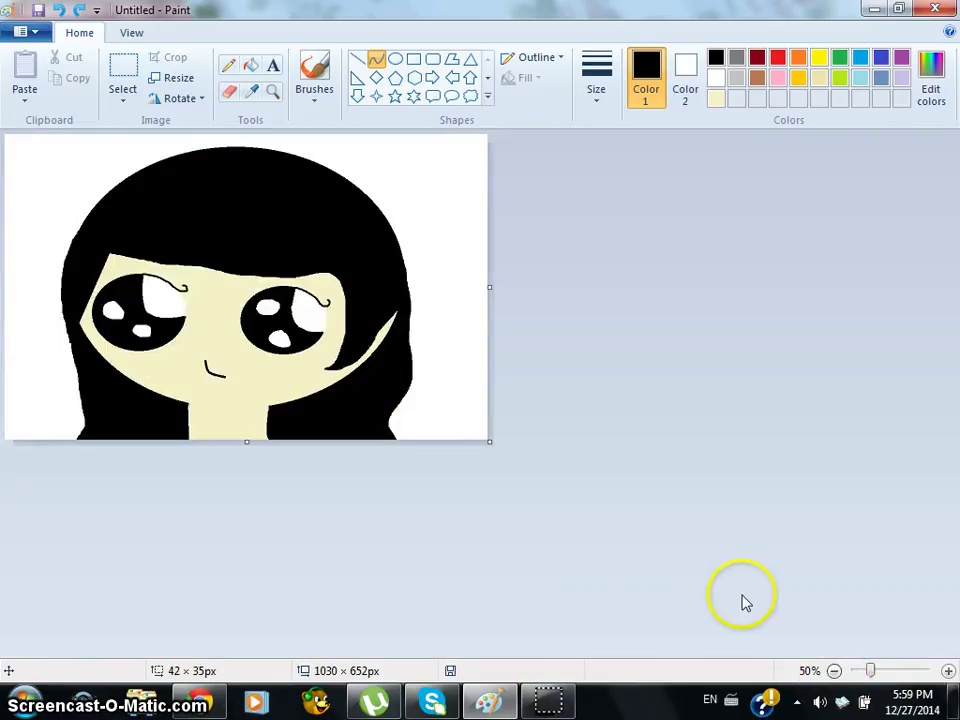
Try to pencil a small hooked black nose between the eyes above the mouth, and undo it.
{"action": "left_click", "coordinate": [948, 671]}
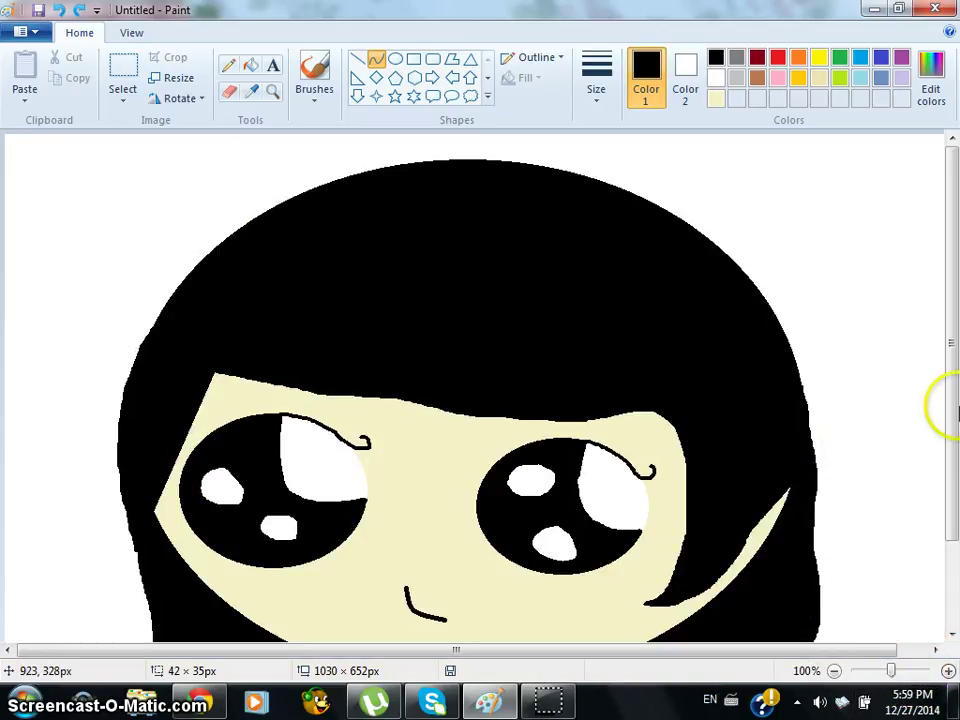
{"action": "left_click_drag", "start_coordinate": [949, 403], "coordinate": [953, 593]}
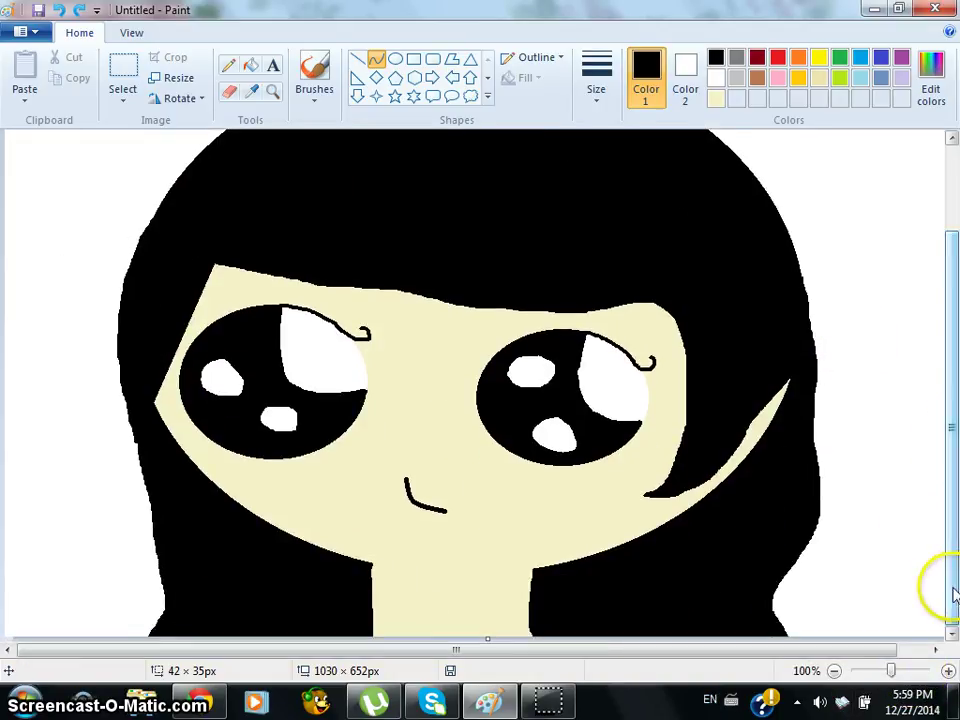
{"action": "left_click", "coordinate": [948, 671]}
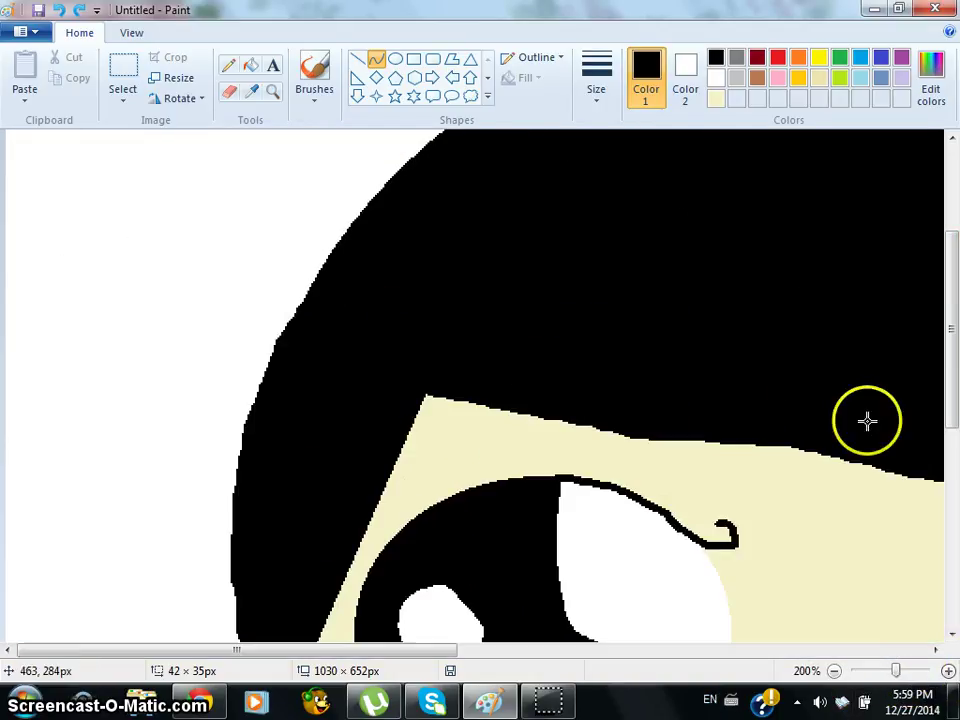
{"action": "left_click", "coordinate": [946, 568]}
{"action": "left_click_drag", "start_coordinate": [456, 649], "coordinate": [626, 655]}
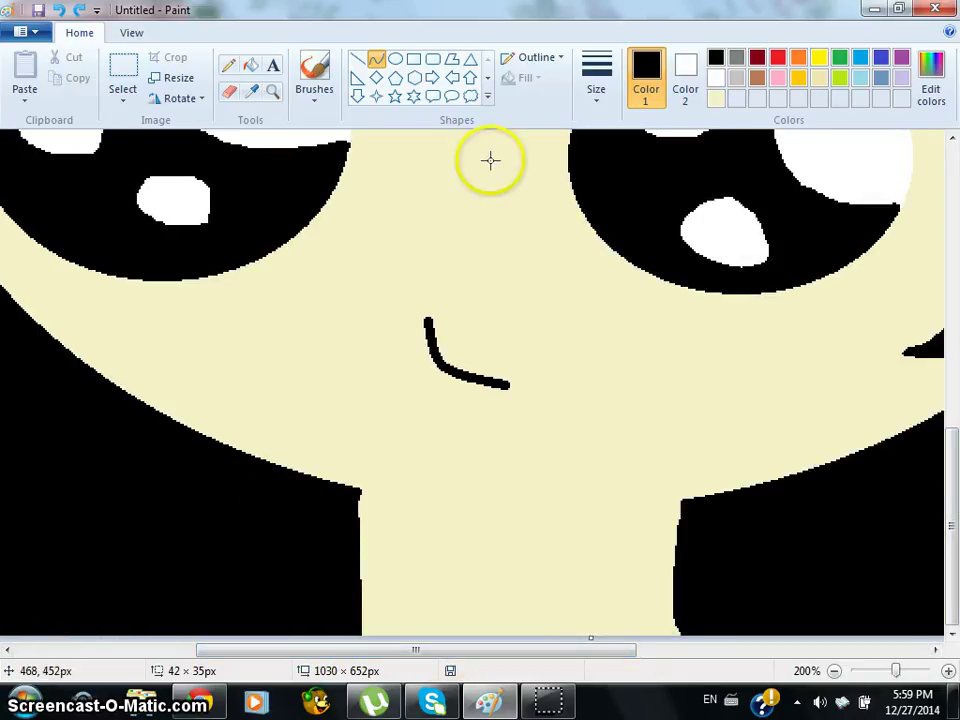
{"action": "left_click", "coordinate": [946, 350]}
{"action": "scroll", "coordinate": [946, 362], "scroll_direction": "down", "scroll_amount": 5}
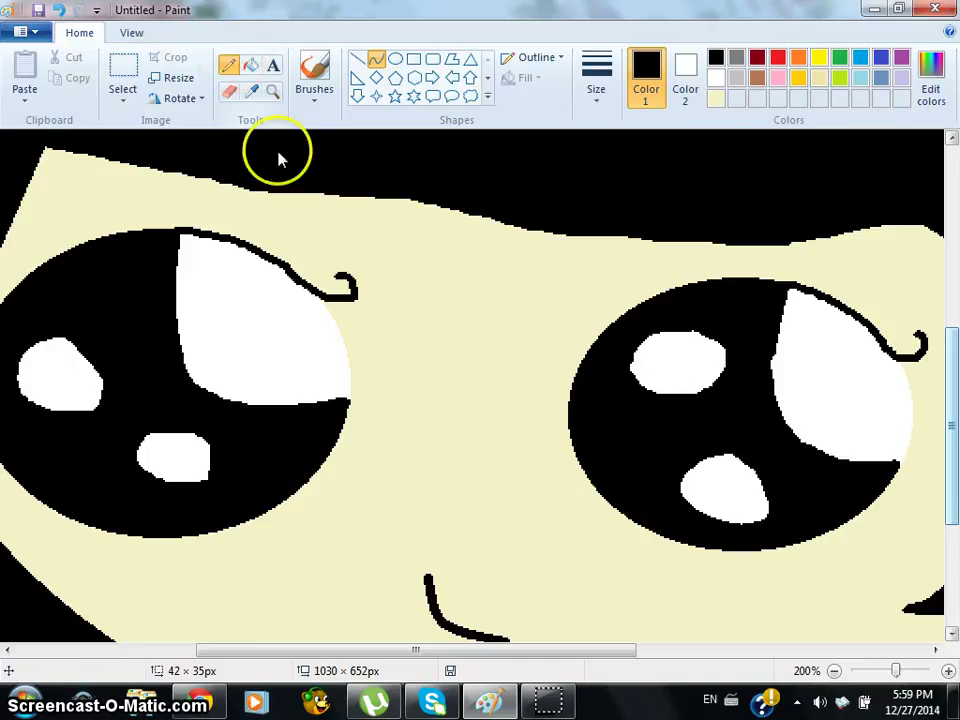
{"action": "left_click_drag", "start_coordinate": [450, 445], "coordinate": [470, 494]}
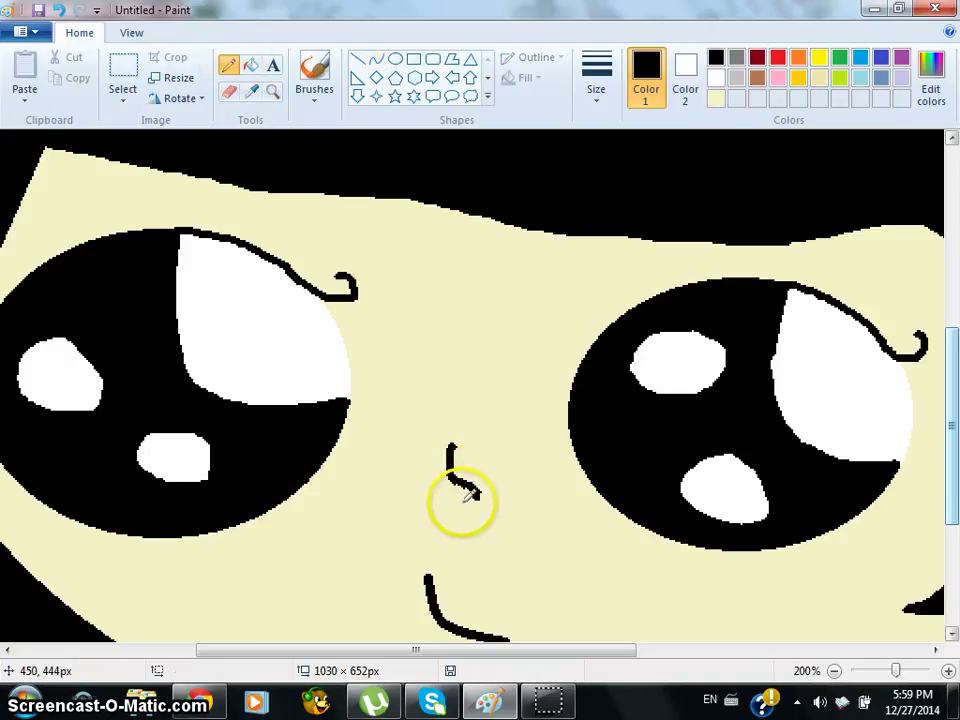
{"action": "left_click", "coordinate": [834, 671]}
{"action": "left_click", "coordinate": [834, 671]}
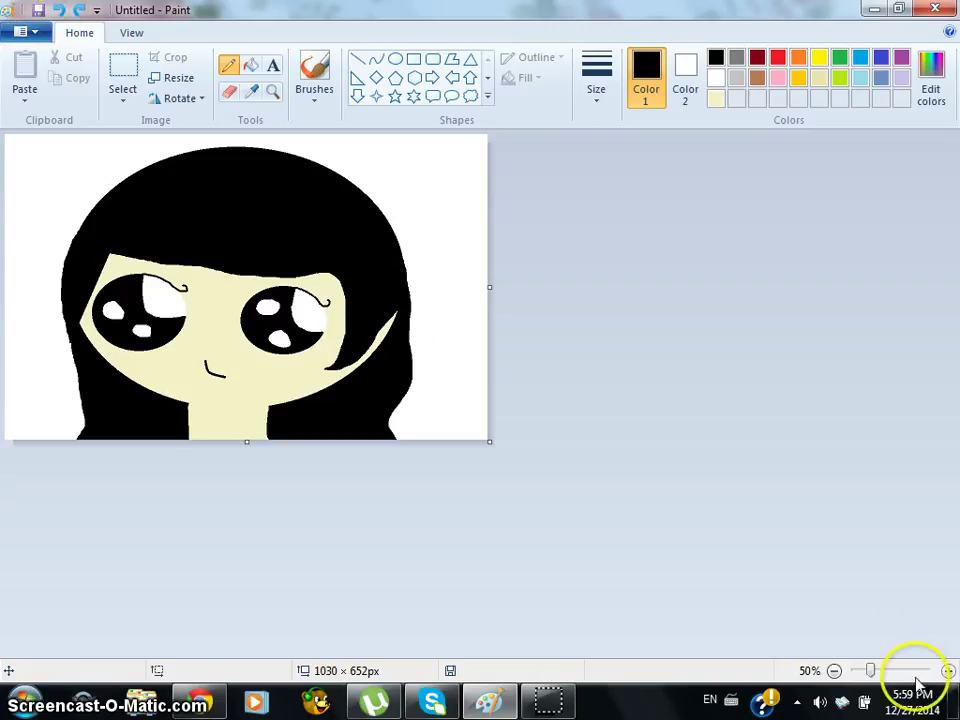
Pencil a small hooked black nose between the eyes, above the mouth.
{"action": "left_click", "coordinate": [948, 671]}
{"action": "left_click", "coordinate": [948, 671]}
{"action": "left_click_drag", "start_coordinate": [951, 304], "coordinate": [951, 489]}
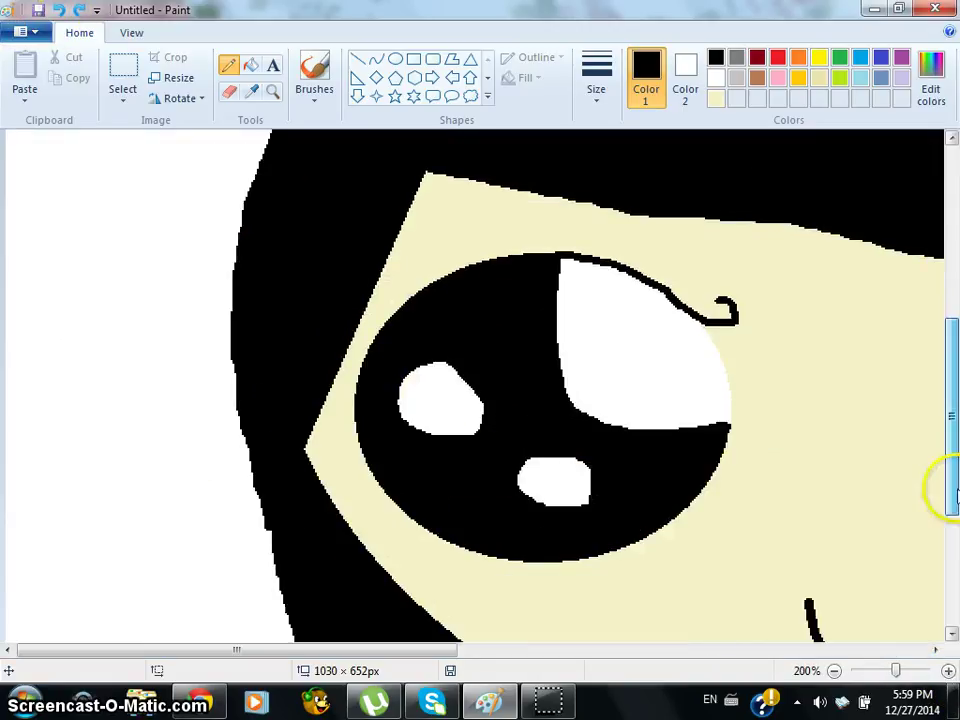
{"action": "left_click_drag", "start_coordinate": [441, 652], "coordinate": [576, 652]}
{"action": "mouse_move", "coordinate": [524, 465]}
{"action": "left_mouse_down"}
{"action": "mouse_move", "coordinate": [576, 479]}
{"action": "mouse_move", "coordinate": [539, 495]}
{"action": "left_mouse_up"}
{"action": "left_click", "coordinate": [833, 671]}
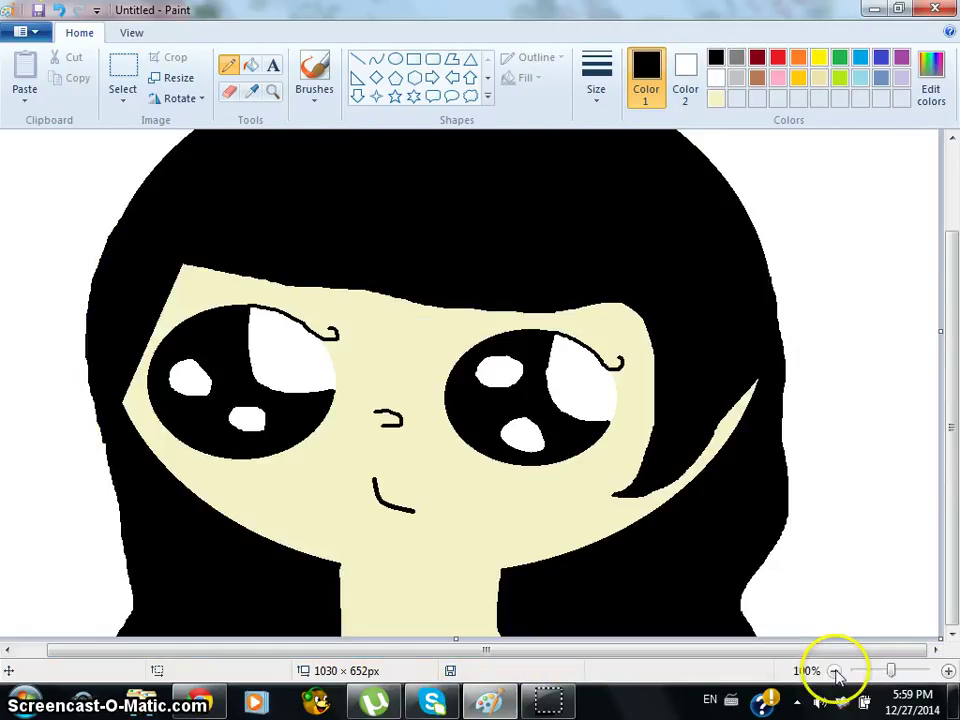
{"action": "left_click", "coordinate": [833, 671]}
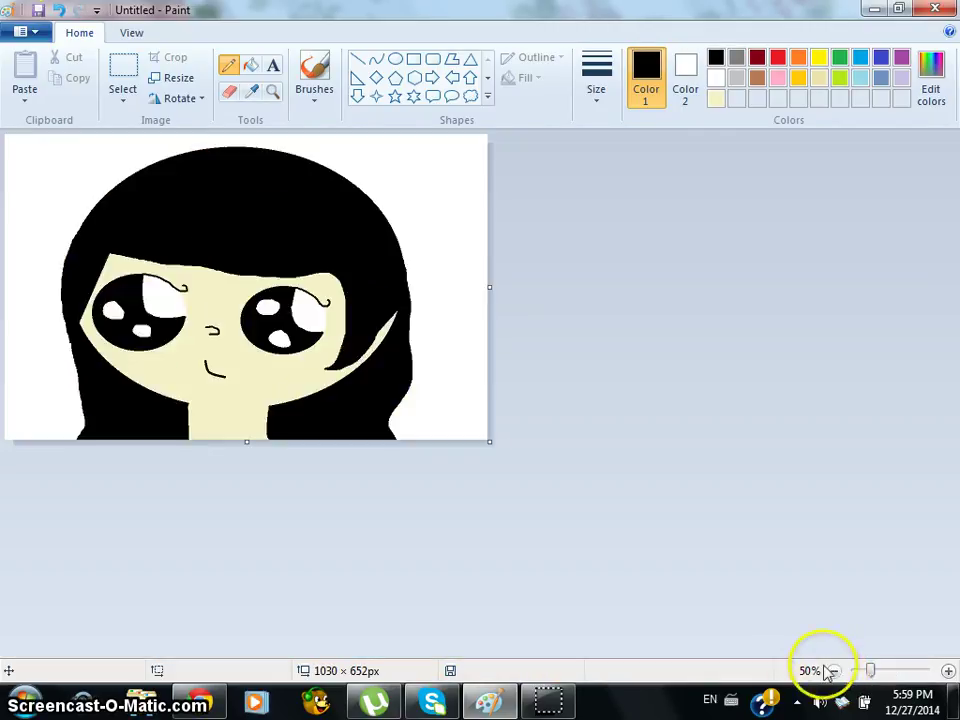
Try to add a light turquoise collar with a curved neckline at the base of the neck, and refill it with the cream skin colour.
{"action": "left_click", "coordinate": [948, 671]}
{"action": "left_click_drag", "start_coordinate": [953, 315], "coordinate": [953, 400]}
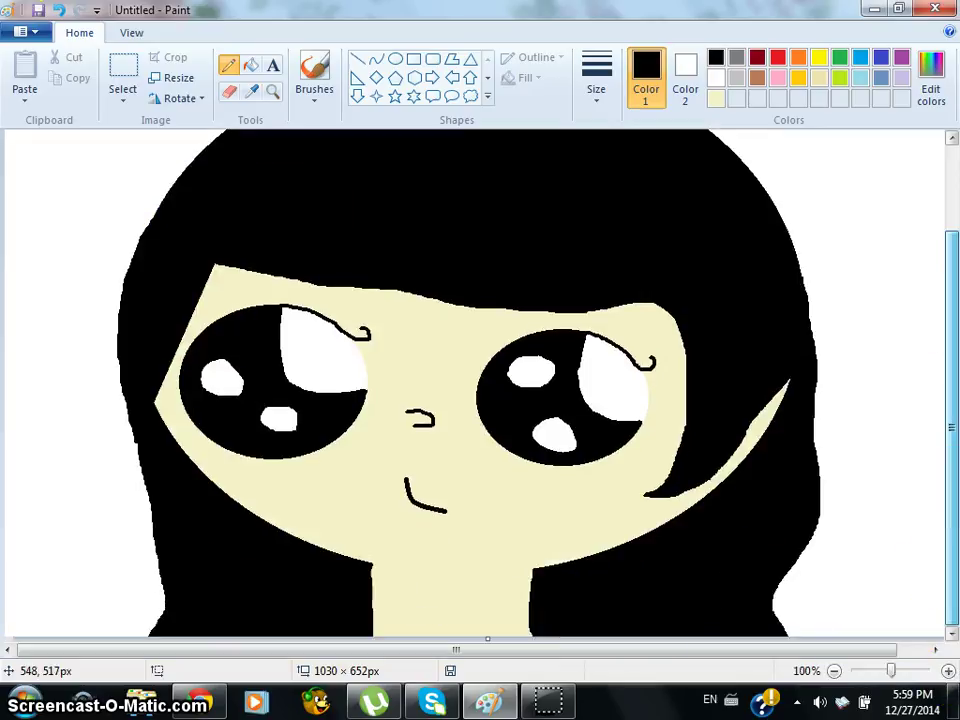
{"action": "left_click", "coordinate": [948, 671]}
{"action": "left_click_drag", "start_coordinate": [943, 354], "coordinate": [943, 638]}
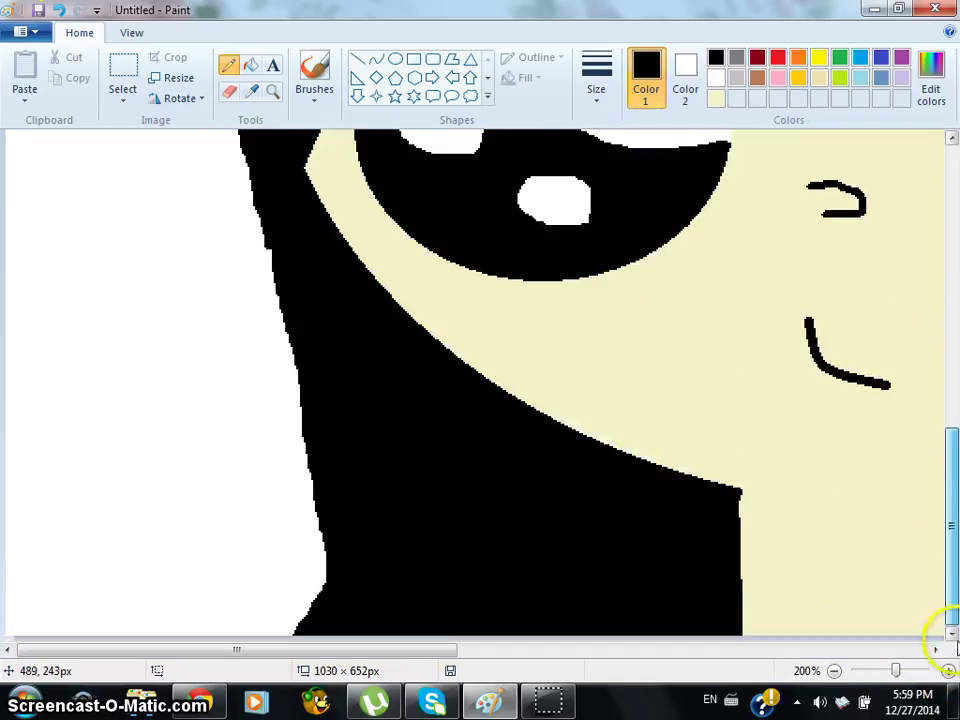
{"action": "left_click_drag", "start_coordinate": [440, 660], "coordinate": [585, 652]}
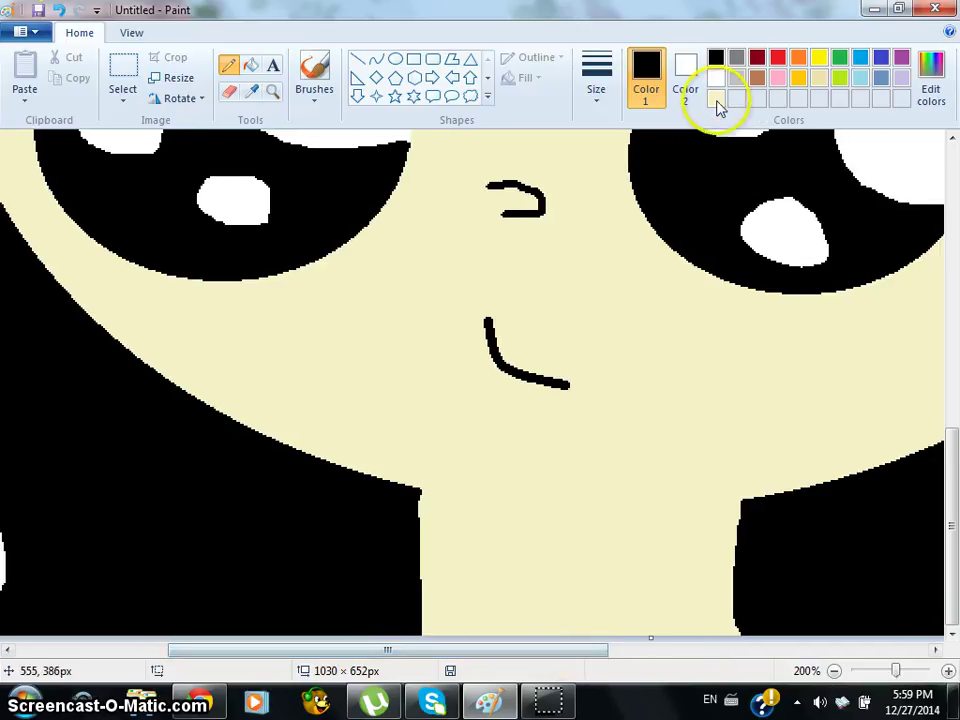
{"action": "left_click", "coordinate": [860, 78]}
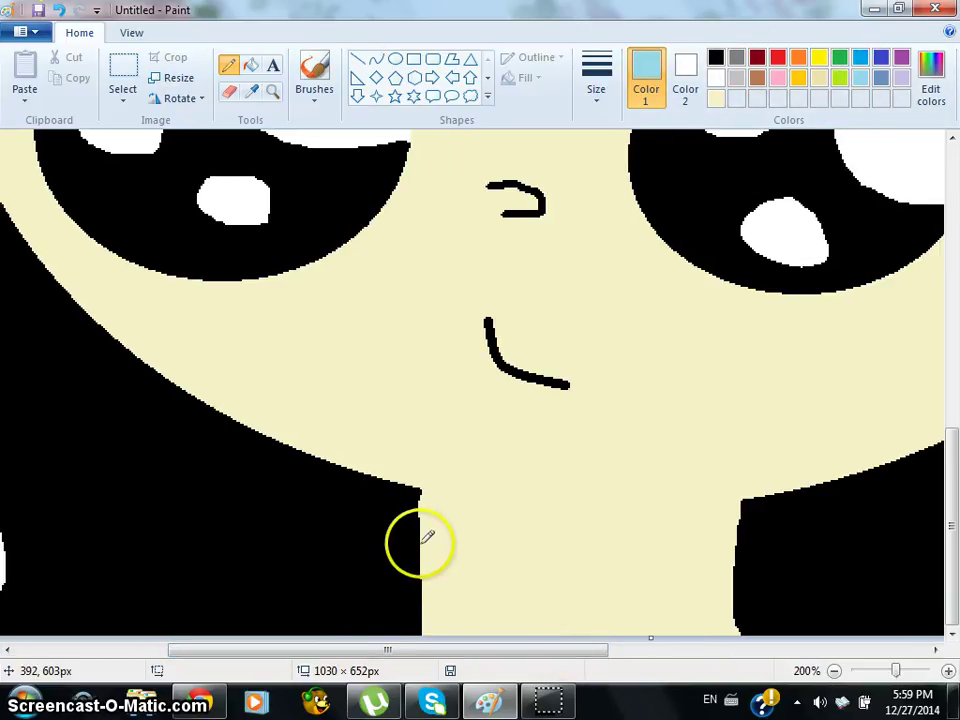
{"action": "mouse_move", "coordinate": [417, 545]}
{"action": "left_mouse_down"}
{"action": "mouse_move", "coordinate": [529, 611]}
{"action": "mouse_move", "coordinate": [559, 615]}
{"action": "mouse_move", "coordinate": [647, 607]}
{"action": "mouse_move", "coordinate": [704, 575]}
{"action": "mouse_move", "coordinate": [737, 542]}
{"action": "left_mouse_up"}
{"action": "left_click", "coordinate": [250, 66]}
{"action": "left_click", "coordinate": [461, 590]}
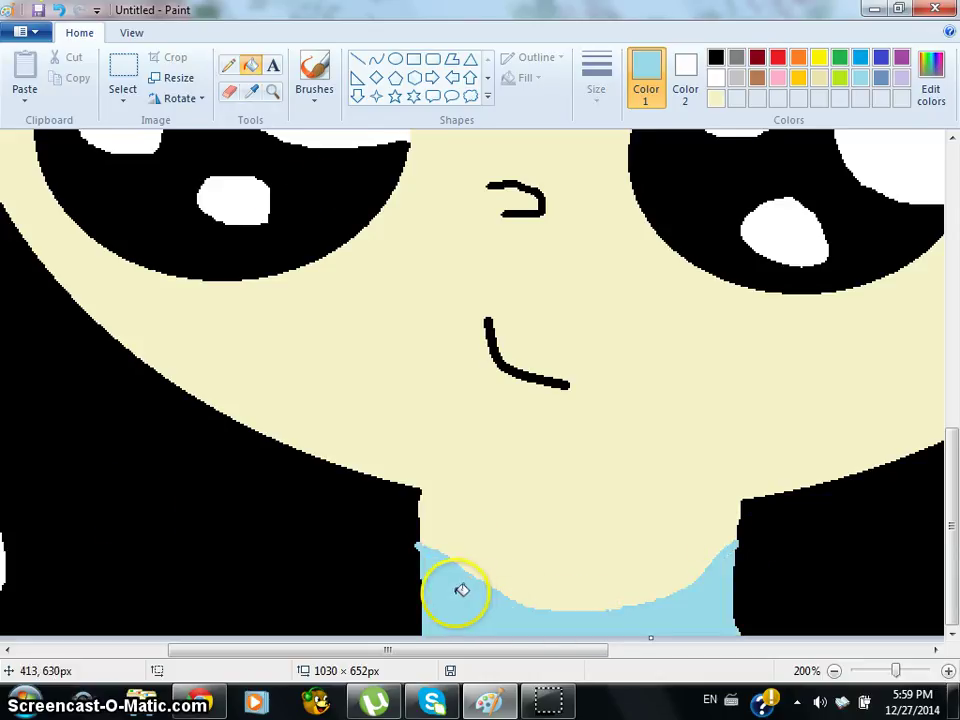
{"action": "left_click", "coordinate": [834, 670]}
{"action": "left_click", "coordinate": [834, 670]}
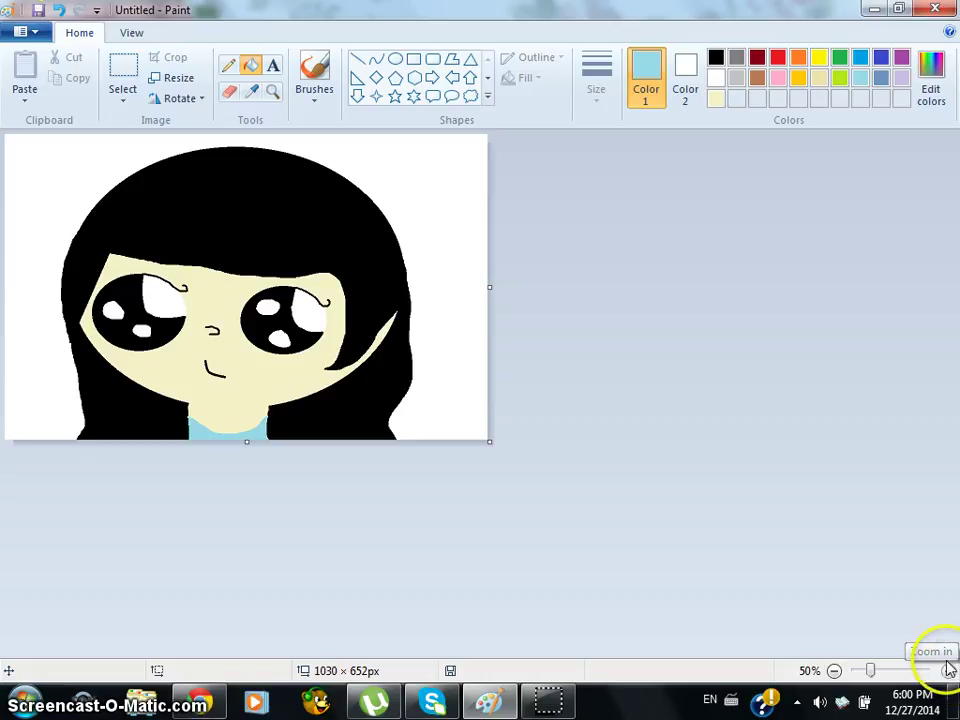
{"action": "left_click", "coordinate": [716, 98]}
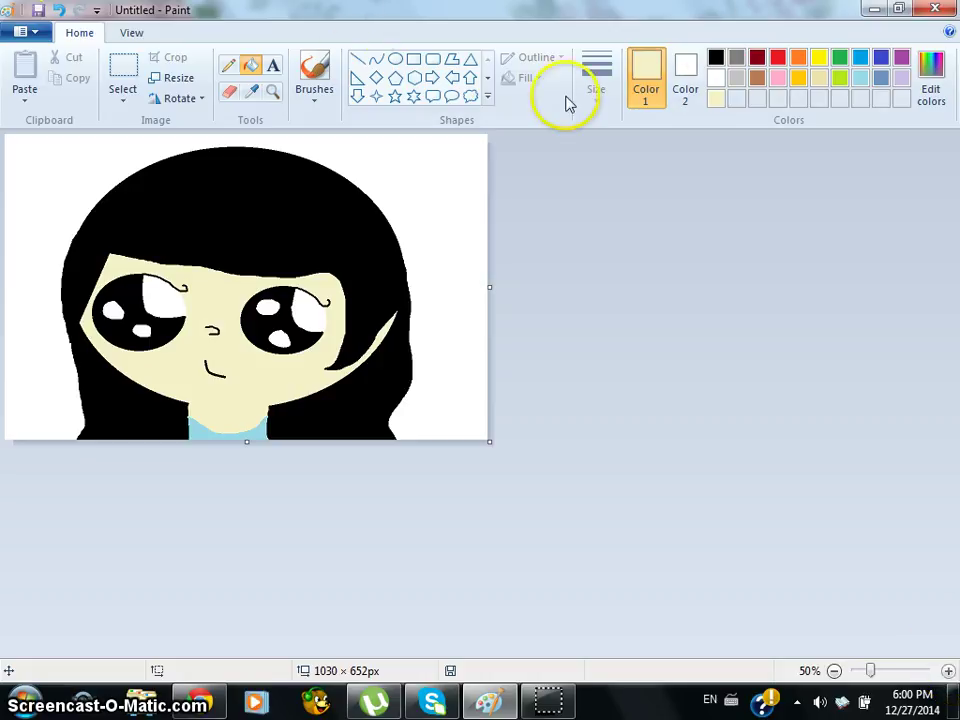
{"action": "left_click", "coordinate": [254, 428]}
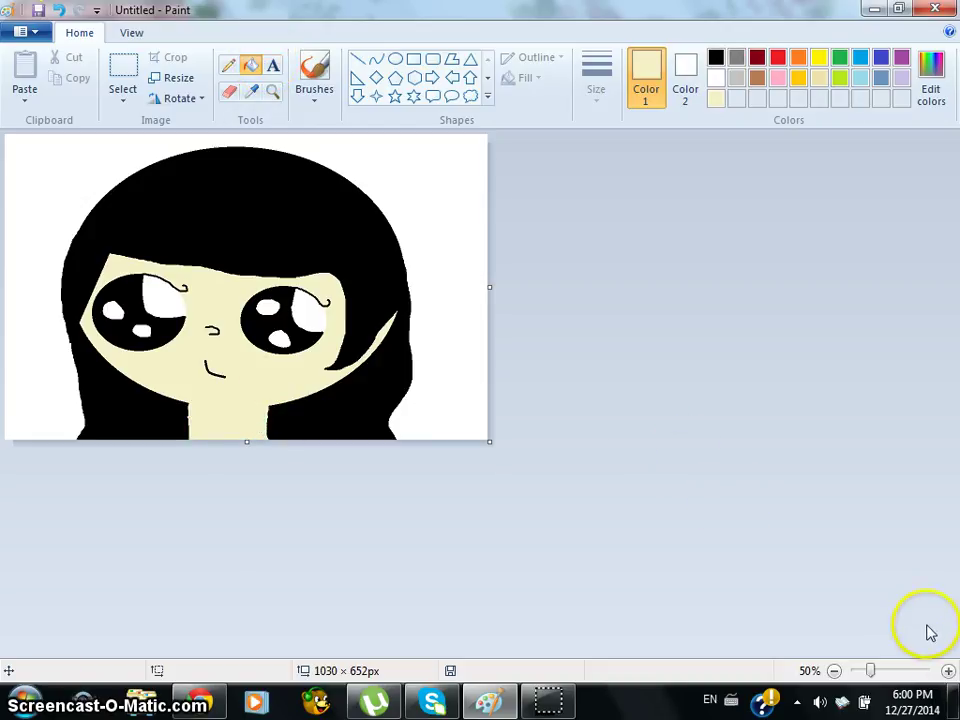
Fill the white background around the head with light gray.
{"action": "left_click", "coordinate": [737, 78]}
{"action": "left_click", "coordinate": [435, 216]}
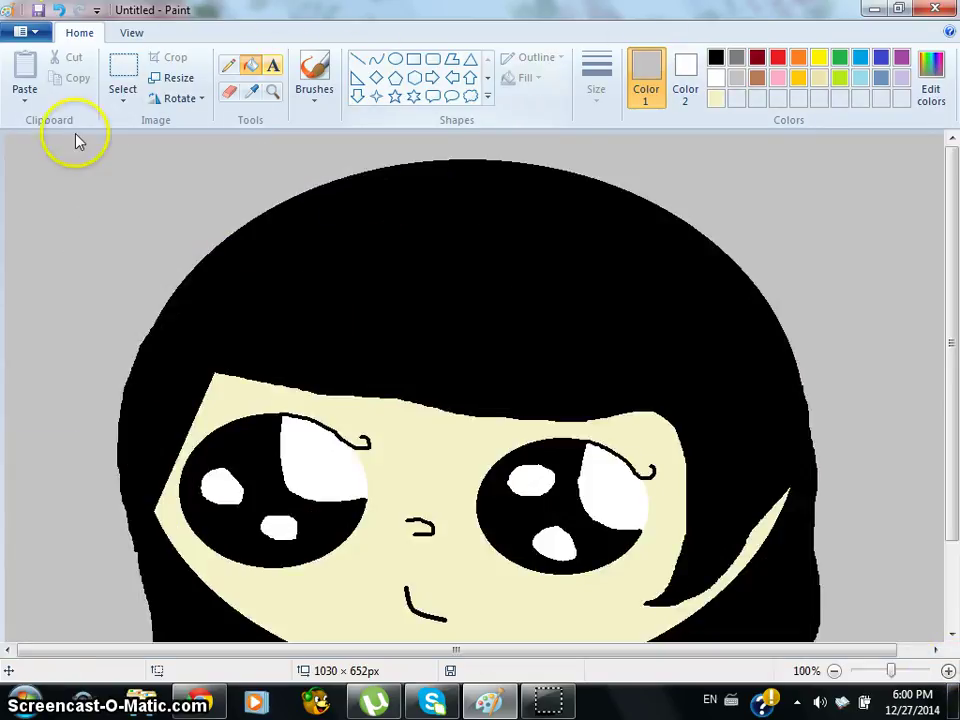
Cut off the picture's upper-left corner with a black line about 150 × 107 px, and fill the triangle dark gray.
{"action": "left_click", "coordinate": [357, 58]}
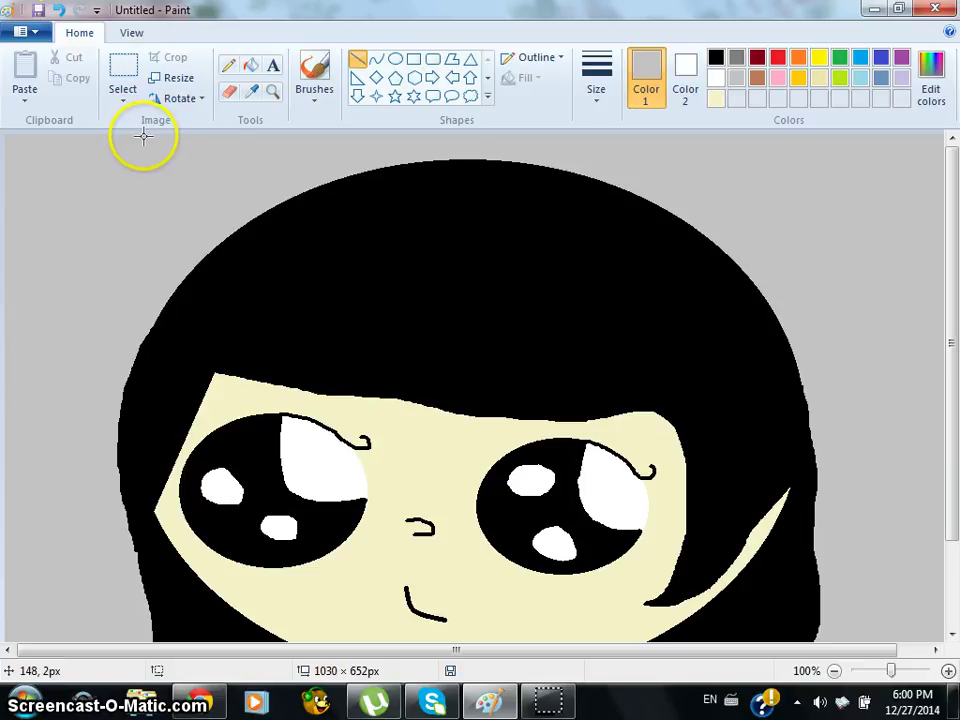
{"action": "left_click_drag", "start_coordinate": [143, 137], "coordinate": [10, 234]}
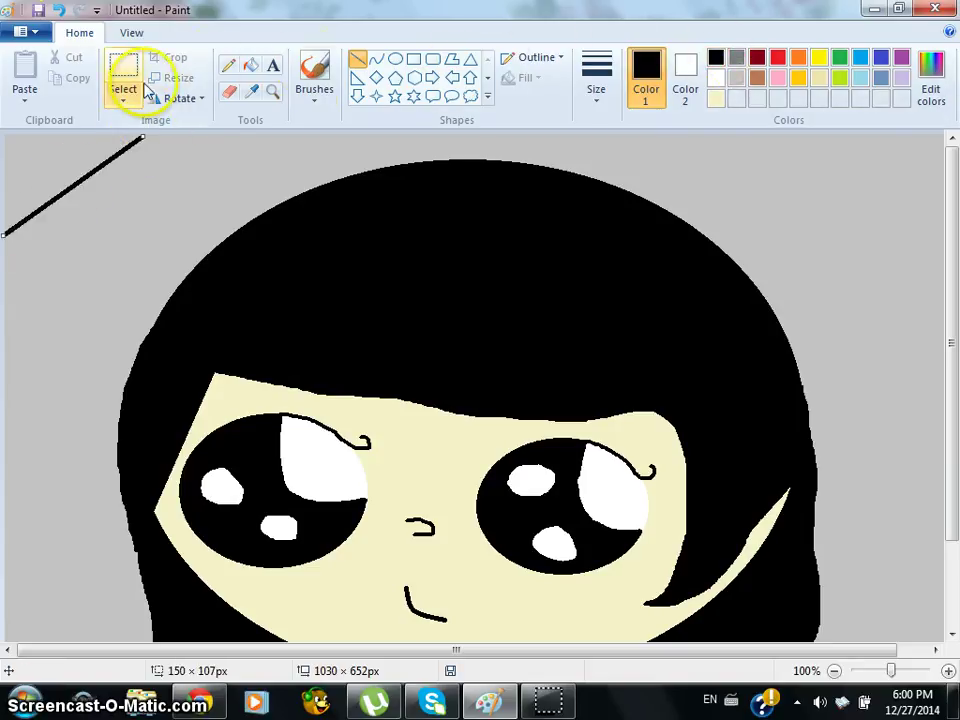
{"action": "left_click", "coordinate": [250, 65]}
{"action": "left_click", "coordinate": [93, 135]}
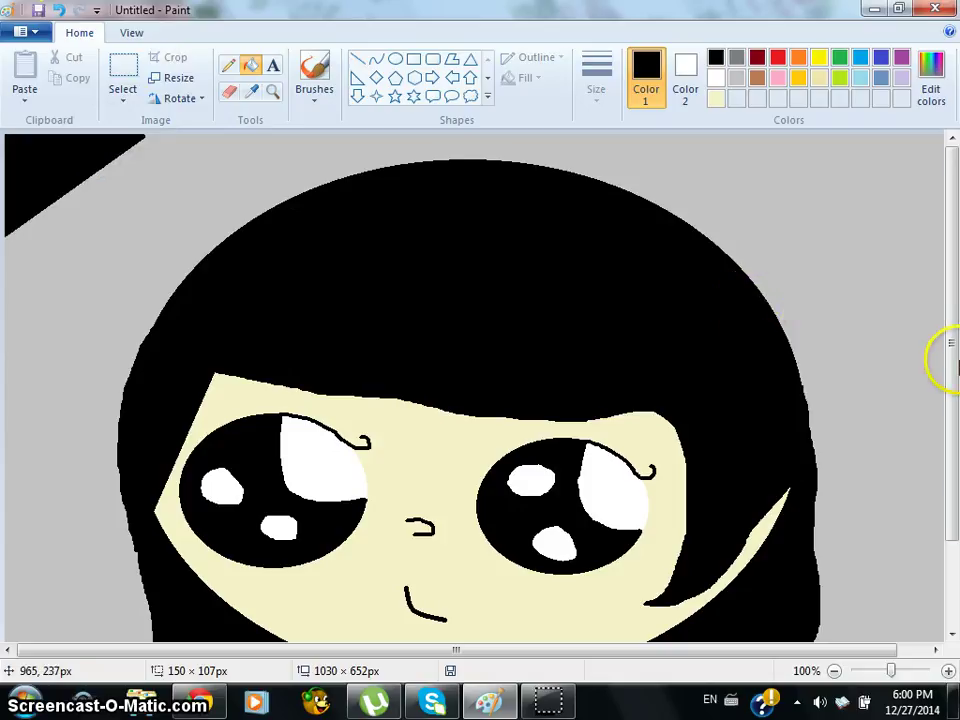
{"action": "left_click", "coordinate": [737, 60]}
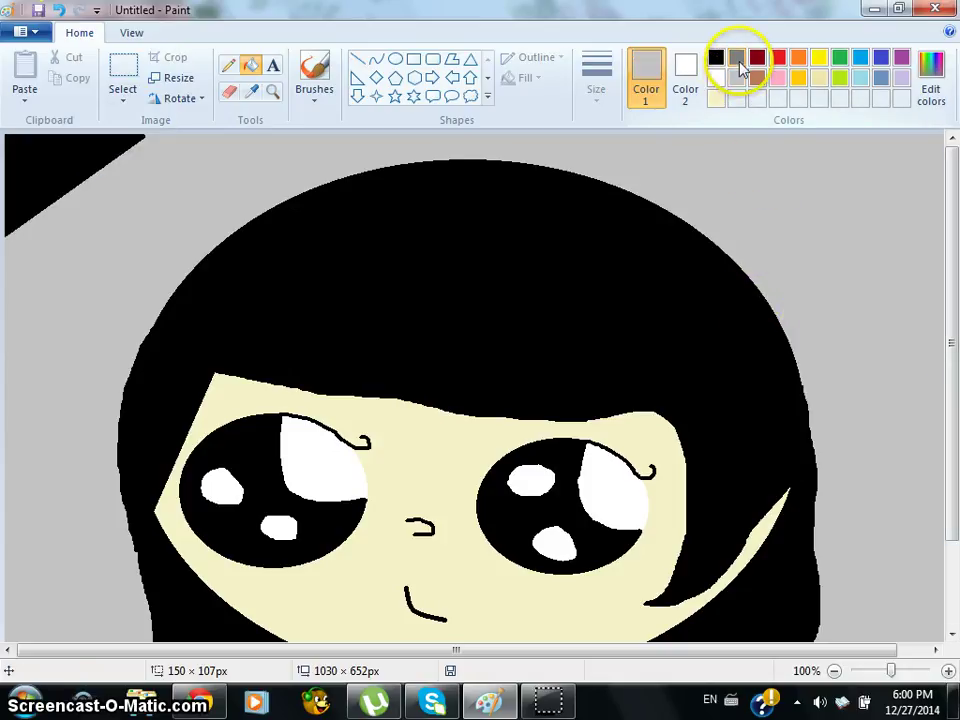
{"action": "left_click", "coordinate": [86, 150]}
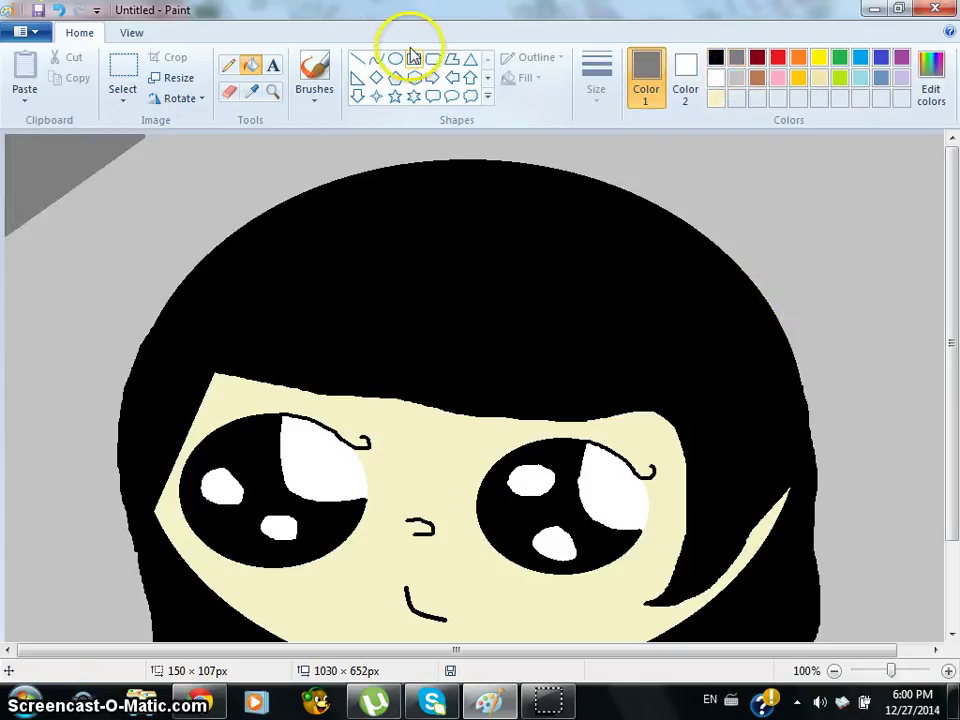
Outline a diagonal background band with dark gray lines: one about 325 × 242 px, a short one above the hair, and one about 131 × 99 px beside it.
{"action": "left_click", "coordinate": [358, 60]}
{"action": "left_click_drag", "start_coordinate": [304, 134], "coordinate": [1, 376]}
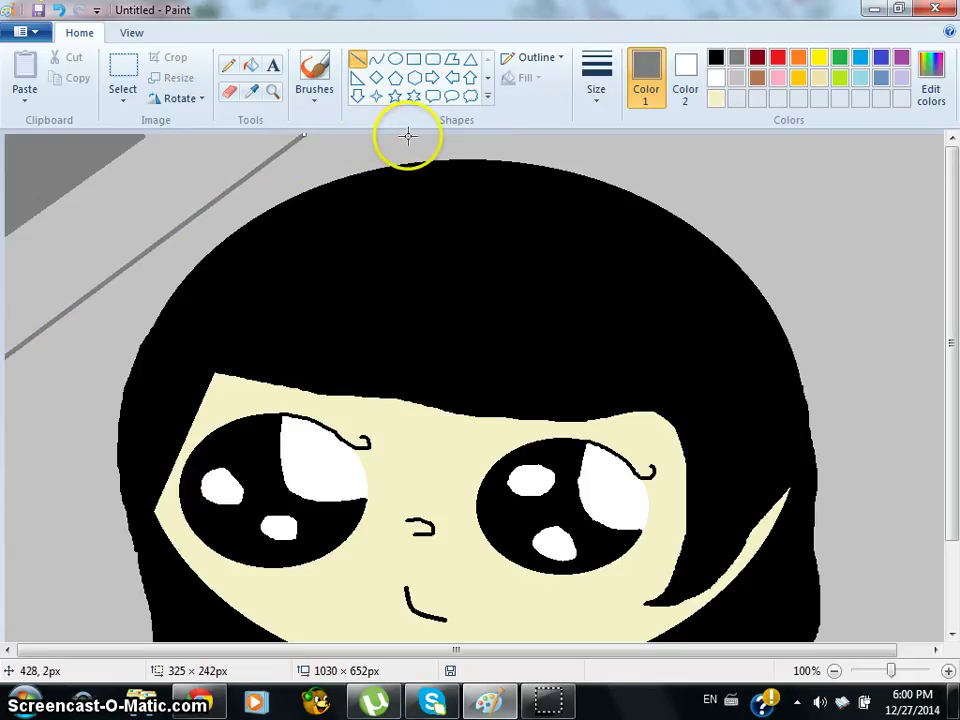
{"action": "left_click_drag", "start_coordinate": [440, 136], "coordinate": [406, 166]}
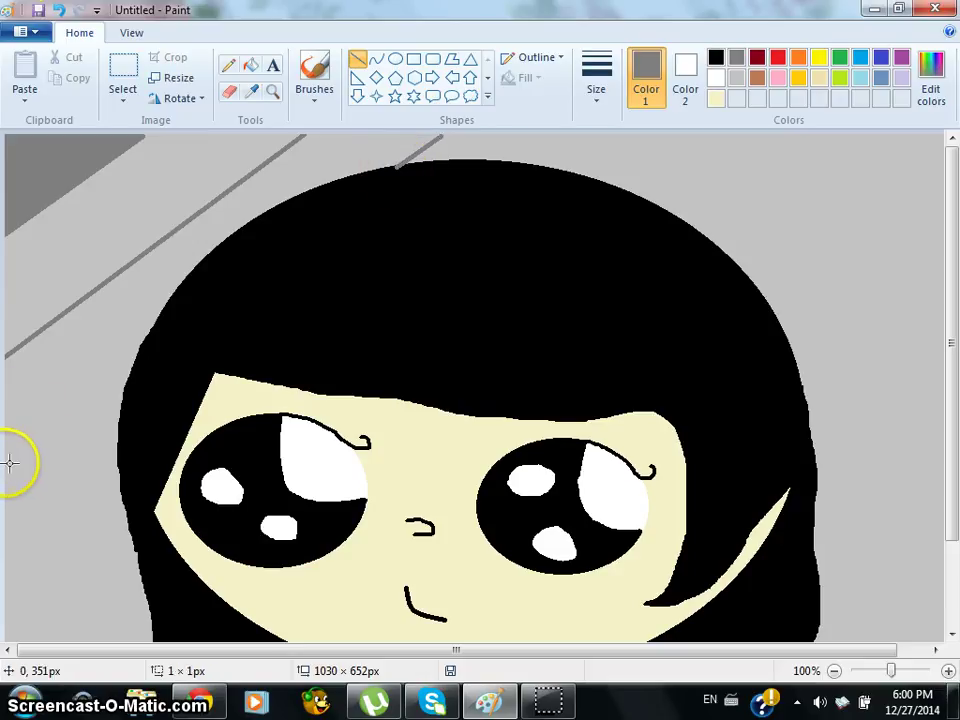
{"action": "mouse_move", "coordinate": [10, 462]}
{"action": "left_mouse_down"}
{"action": "mouse_move", "coordinate": [94, 432]}
{"action": "mouse_move", "coordinate": [122, 399]}
{"action": "mouse_move", "coordinate": [127, 371]}
{"action": "left_mouse_up"}
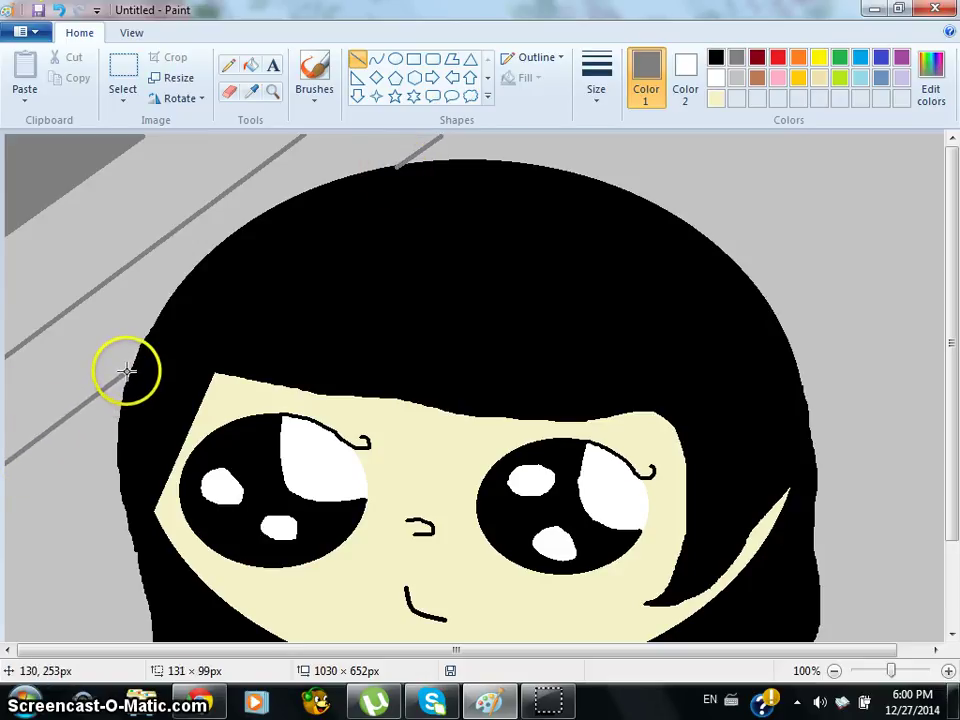
Try to fill the outlined diagonal band behind the head with dark gray, and undo the fill.
{"action": "left_click", "coordinate": [250, 65]}
{"action": "left_click", "coordinate": [99, 315]}
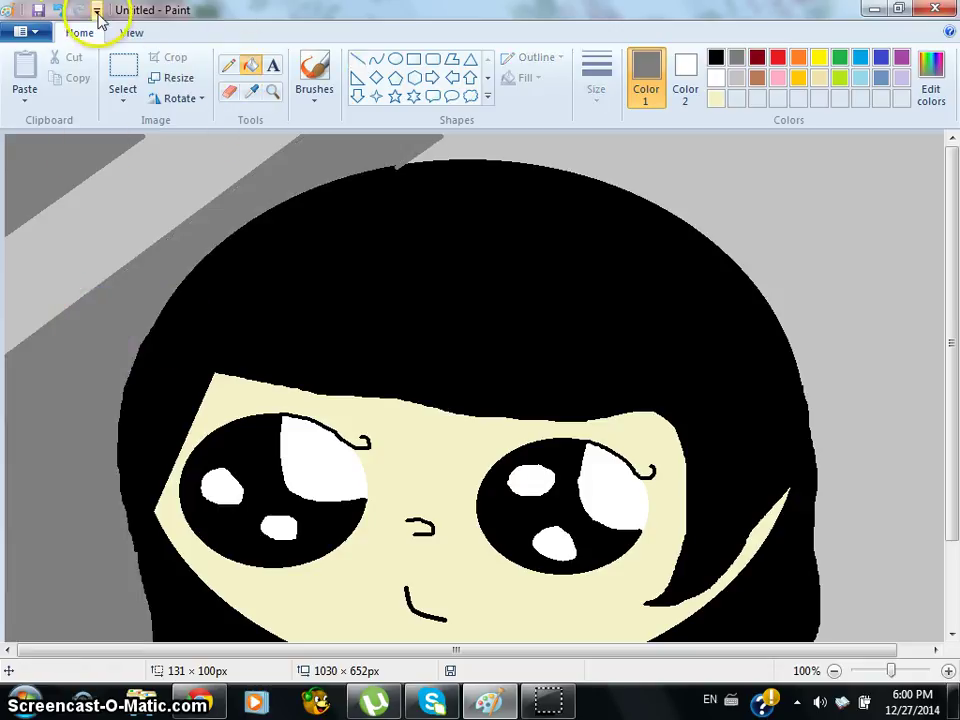
{"action": "left_click", "coordinate": [62, 10]}
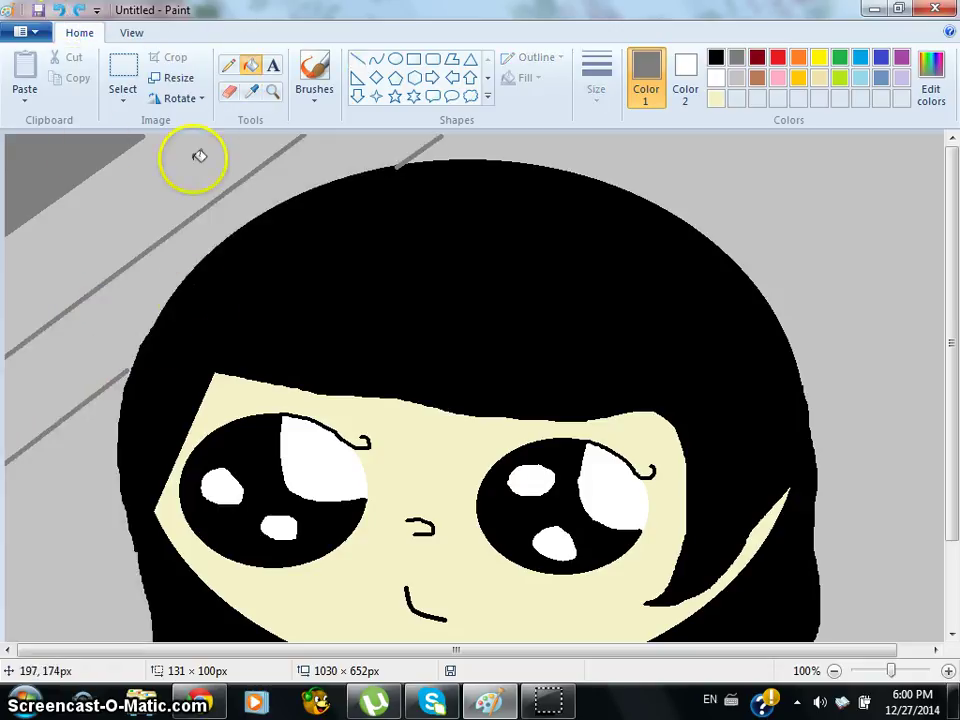
Pencil the lower band line shut against the hair edge in dark gray, and fill the diagonal band with dark gray.
{"action": "left_click", "coordinate": [228, 65]}
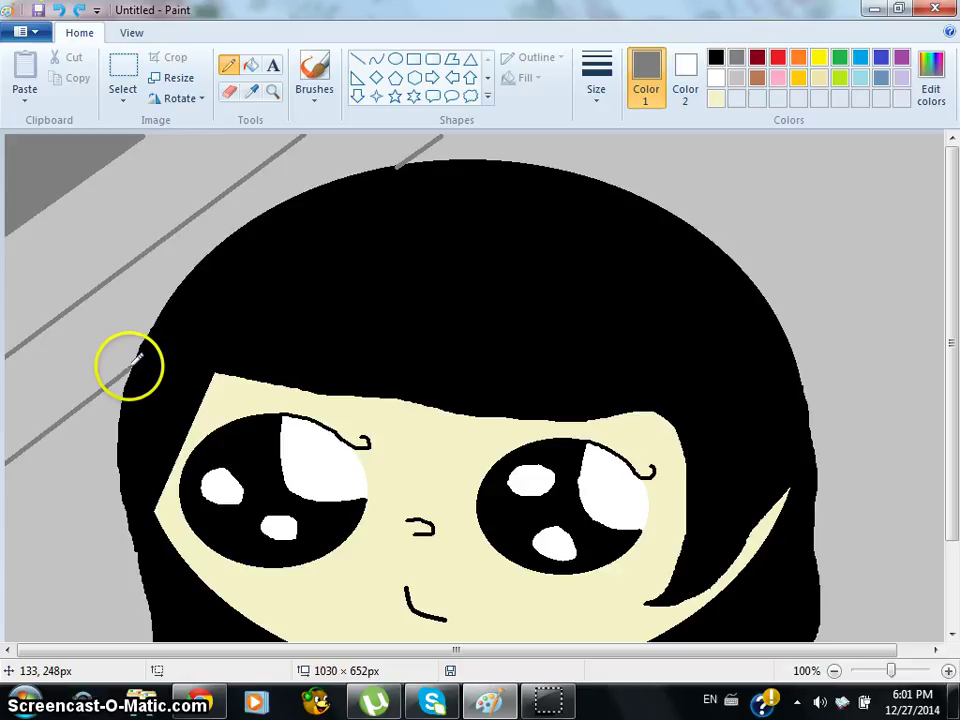
{"action": "left_click", "coordinate": [250, 65]}
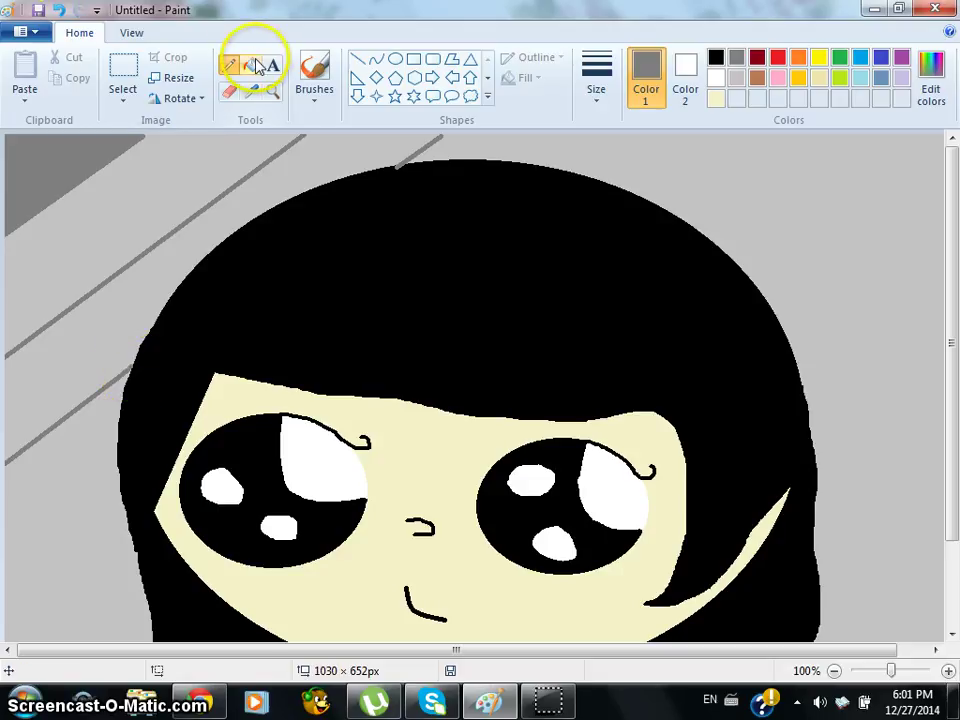
{"action": "left_click", "coordinate": [274, 180]}
{"action": "left_click_drag", "start_coordinate": [950, 325], "coordinate": [950, 390]}
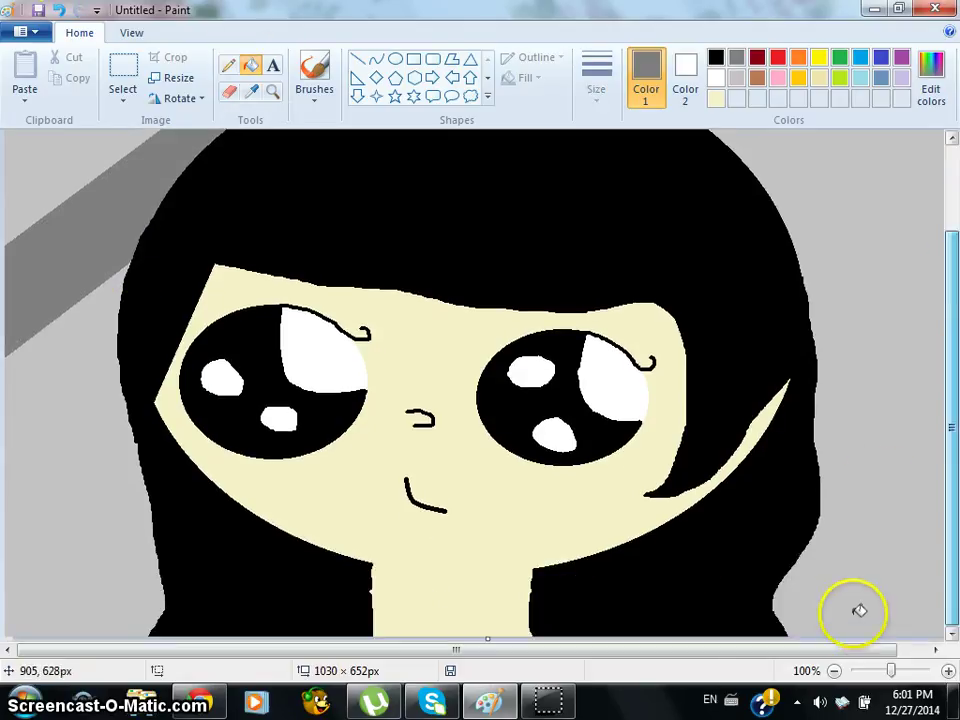
{"action": "left_click", "coordinate": [834, 671]}
{"action": "left_click", "coordinate": [834, 671]}
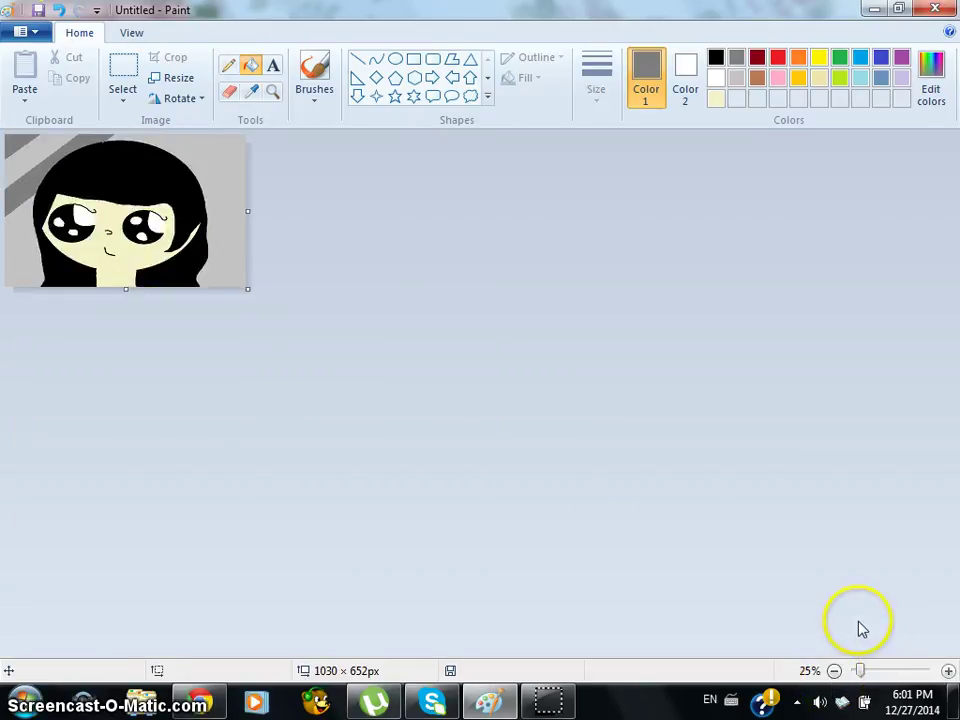
Draw two parallel dark gray diagonal lines from the canvas's upper edge to the hair, about 50 × 32 px and 74 × 53 px.
{"action": "left_click", "coordinate": [948, 671]}
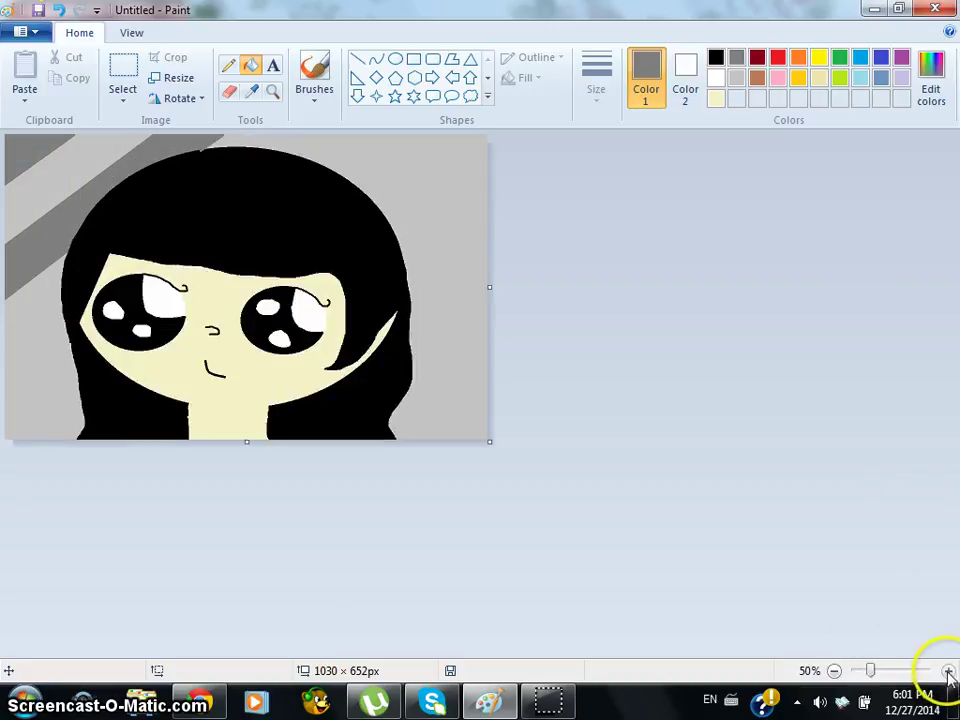
{"action": "left_click", "coordinate": [948, 671]}
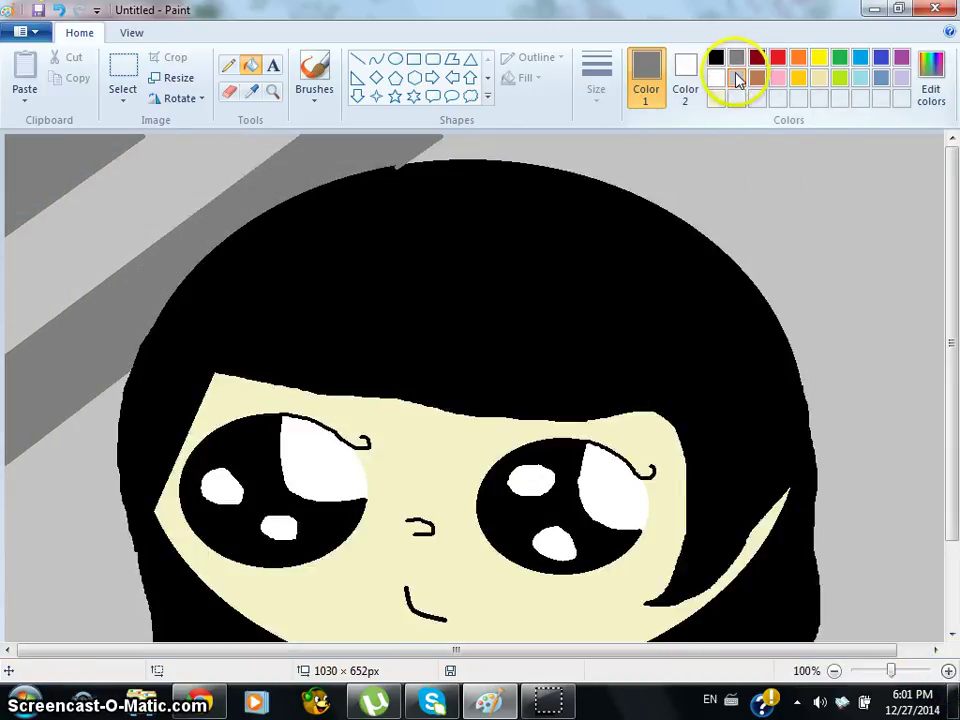
{"action": "left_click", "coordinate": [357, 59]}
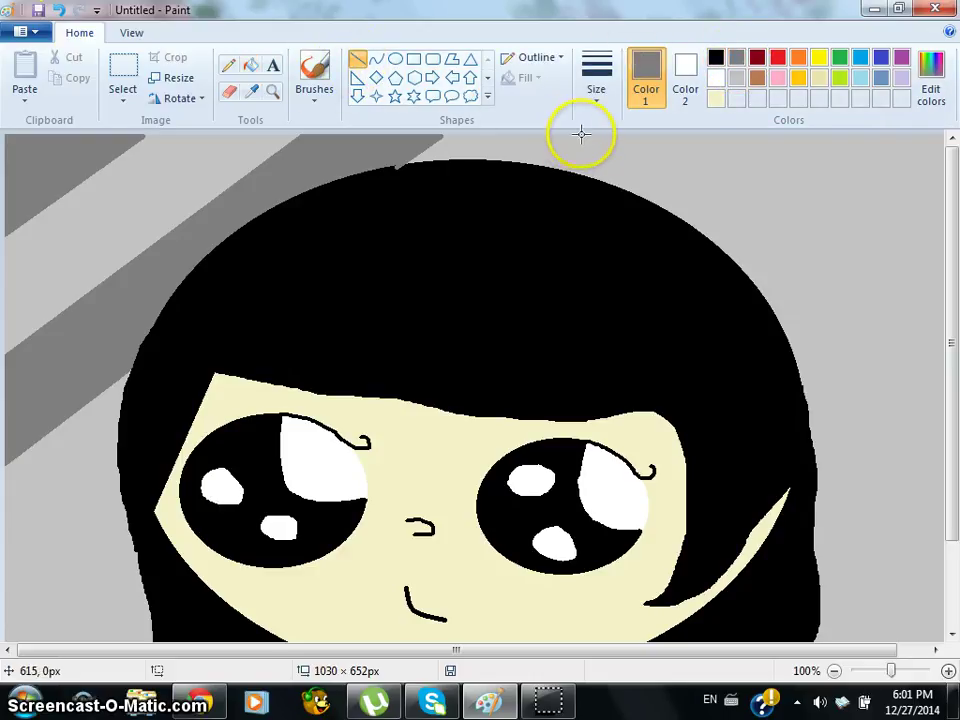
{"action": "left_click_drag", "start_coordinate": [581, 133], "coordinate": [535, 163]}
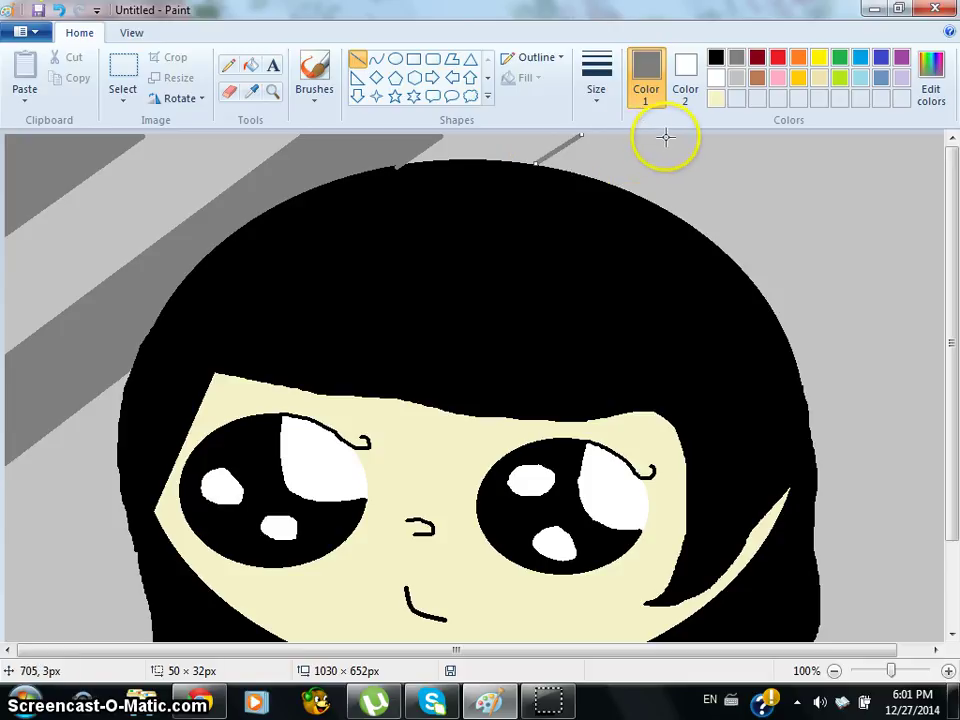
{"action": "left_click_drag", "start_coordinate": [665, 137], "coordinate": [596, 184]}
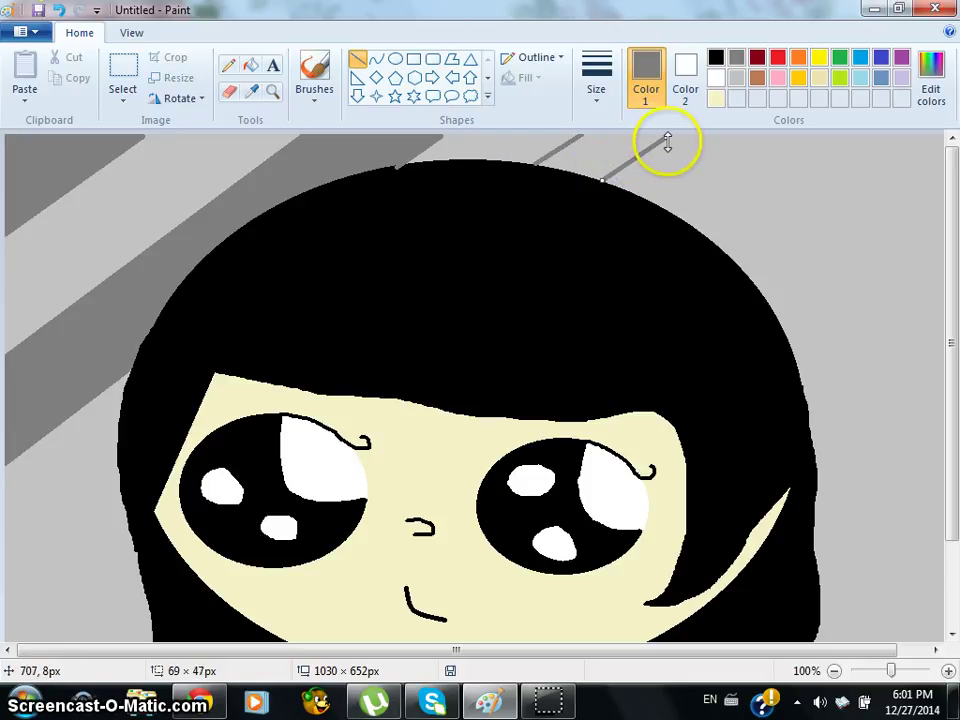
{"action": "left_click_drag", "start_coordinate": [680, 135], "coordinate": [679, 134]}
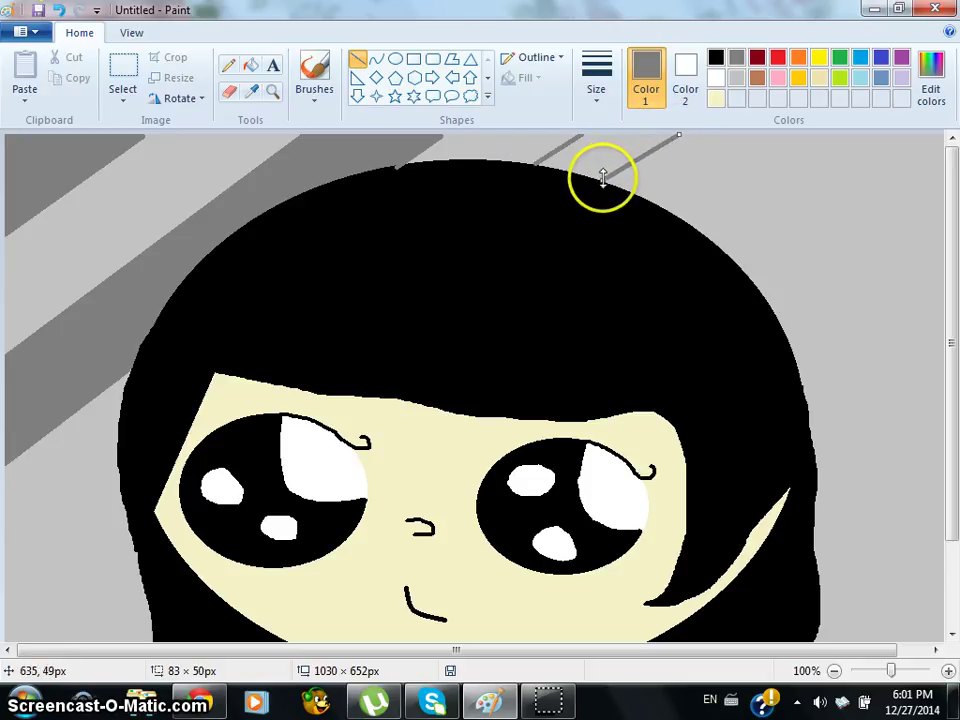
{"action": "left_click_drag", "start_coordinate": [603, 177], "coordinate": [609, 182]}
Draw two matching dark gray diagonal lines from the hair's left side to the canvas edge, about 124 × 88 px and 141 × 98 px.
{"action": "left_click_drag", "start_coordinate": [943, 214], "coordinate": [904, 304]}
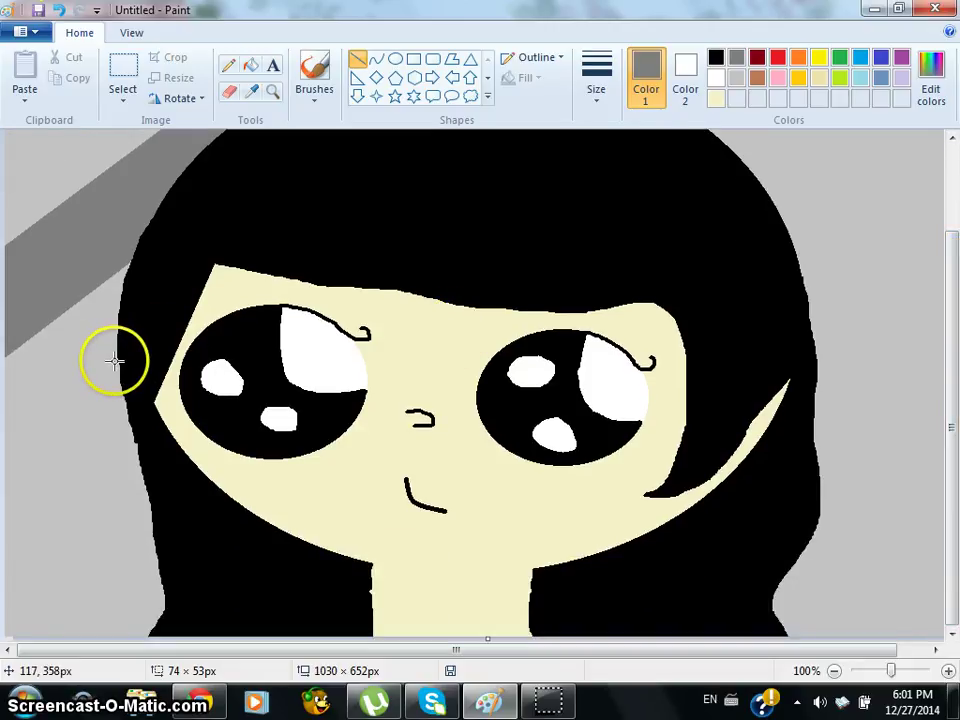
{"action": "left_click_drag", "start_coordinate": [113, 363], "coordinate": [4, 405]}
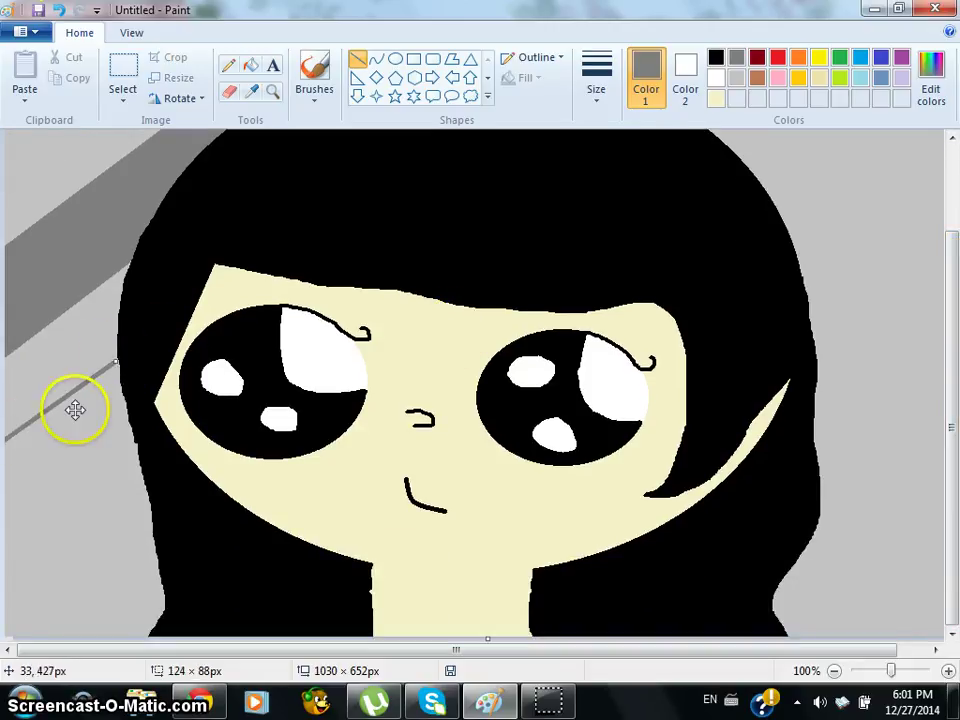
{"action": "left_click_drag", "start_coordinate": [111, 360], "coordinate": [117, 359]}
{"action": "left_click_drag", "start_coordinate": [120, 433], "coordinate": [10, 492]}
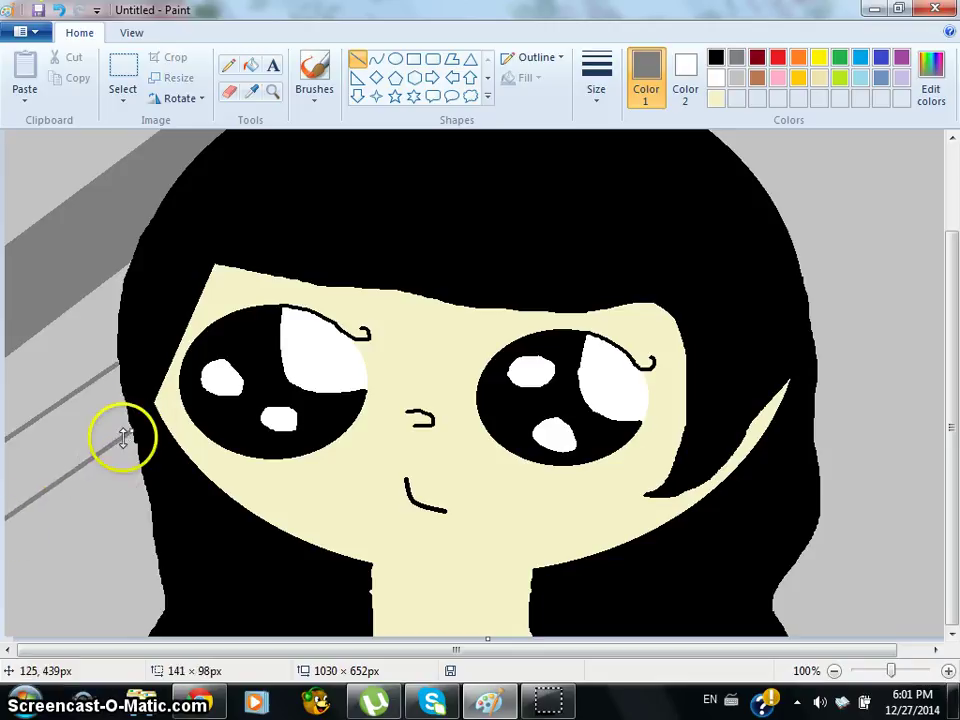
Adjust the lower diagonal line beside the hair to about 130 × 90 px, and fill both outlined bands with dark gray.
{"action": "left_click_drag", "start_coordinate": [123, 437], "coordinate": [127, 420]}
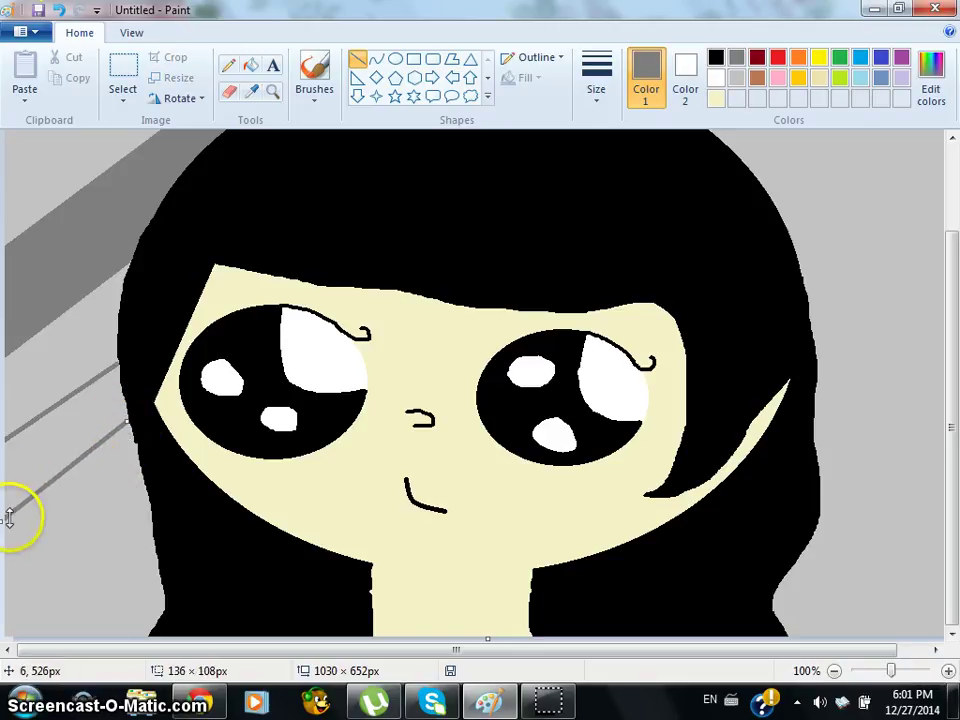
{"action": "left_click_drag", "start_coordinate": [11, 508], "coordinate": [7, 503]}
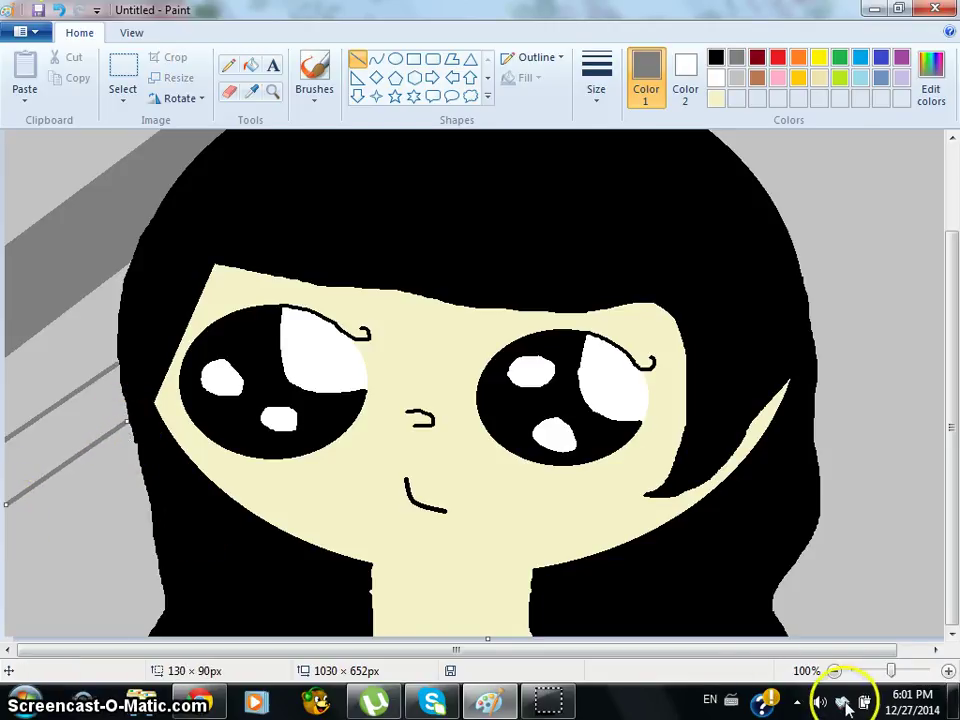
{"action": "left_click", "coordinate": [834, 671]}
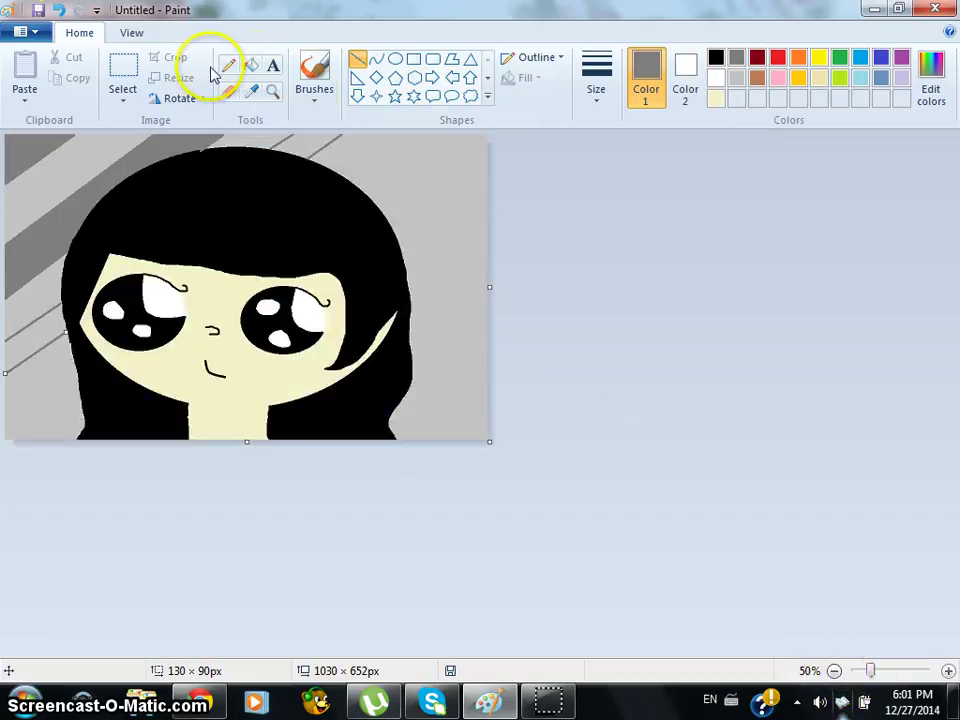
{"action": "left_click", "coordinate": [250, 66]}
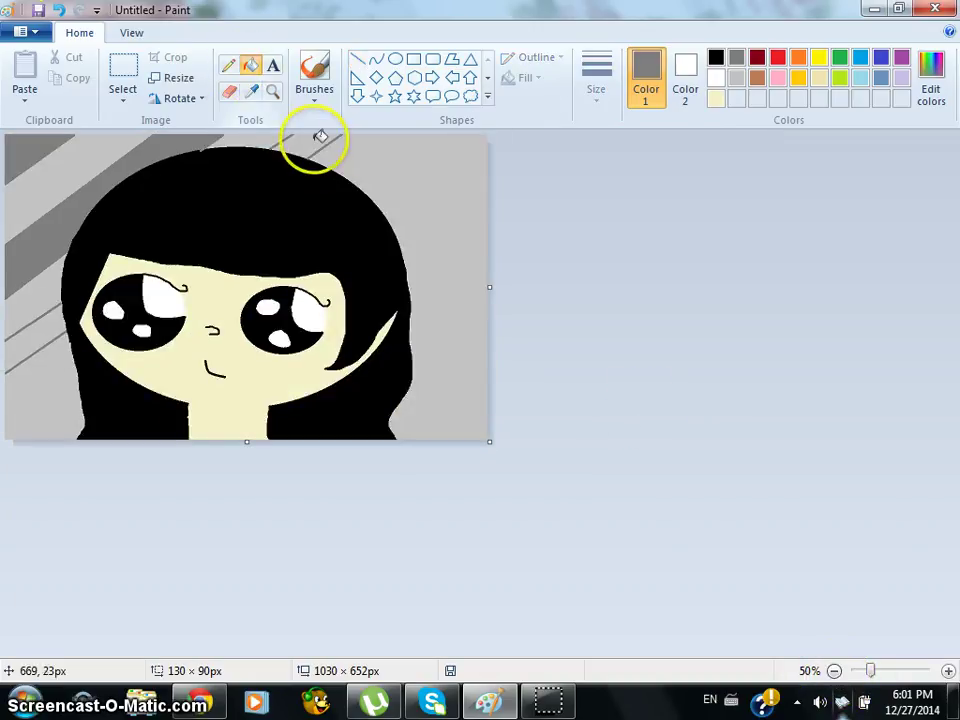
{"action": "left_click", "coordinate": [43, 332]}
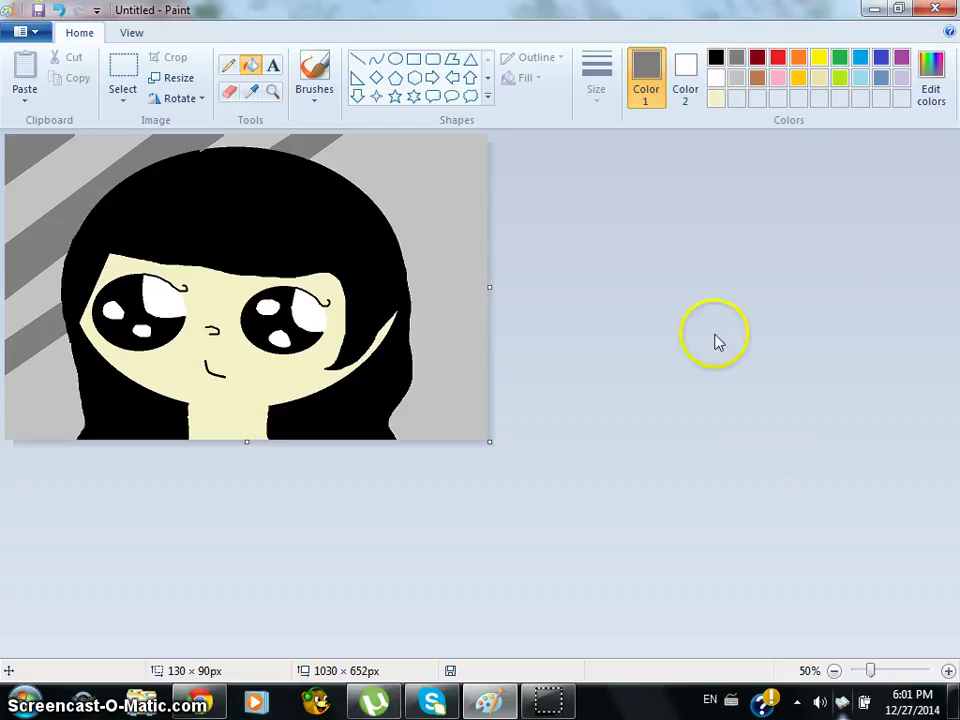
Widen the lowest diagonal band by drawing a parallel line about 139 × 97 px below it and filling the gap with dark gray.
{"action": "left_click", "coordinate": [948, 671]}
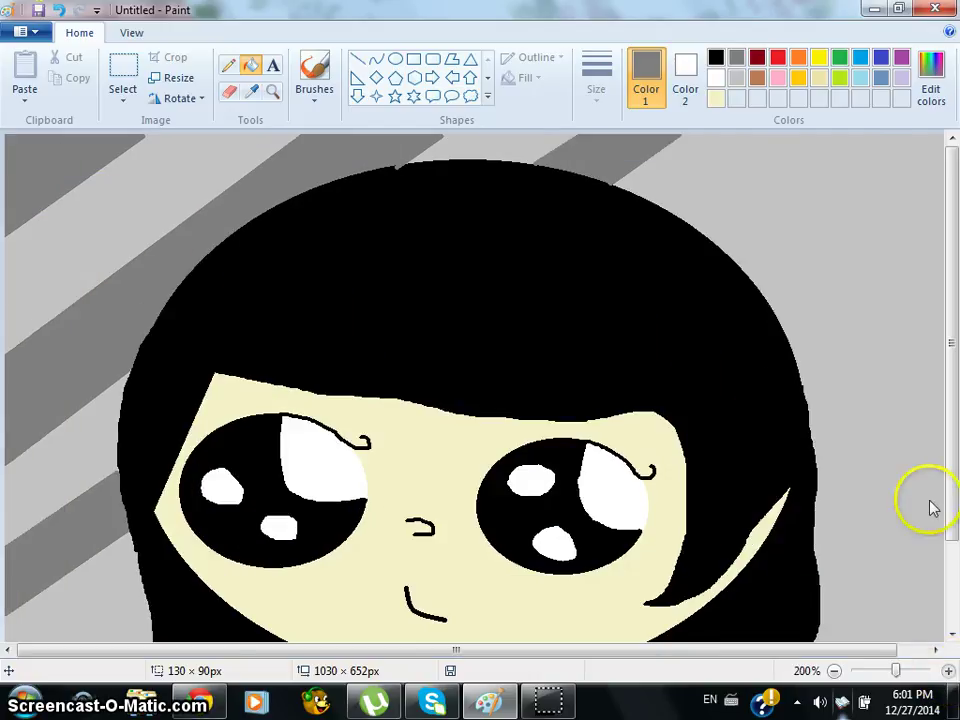
{"action": "scroll", "coordinate": [935, 495], "scroll_direction": "up", "scroll_amount": 1, "text": "ctrl"}
{"action": "scroll", "coordinate": [943, 482], "scroll_direction": "down", "scroll_amount": 5}
{"action": "left_click", "coordinate": [357, 59]}
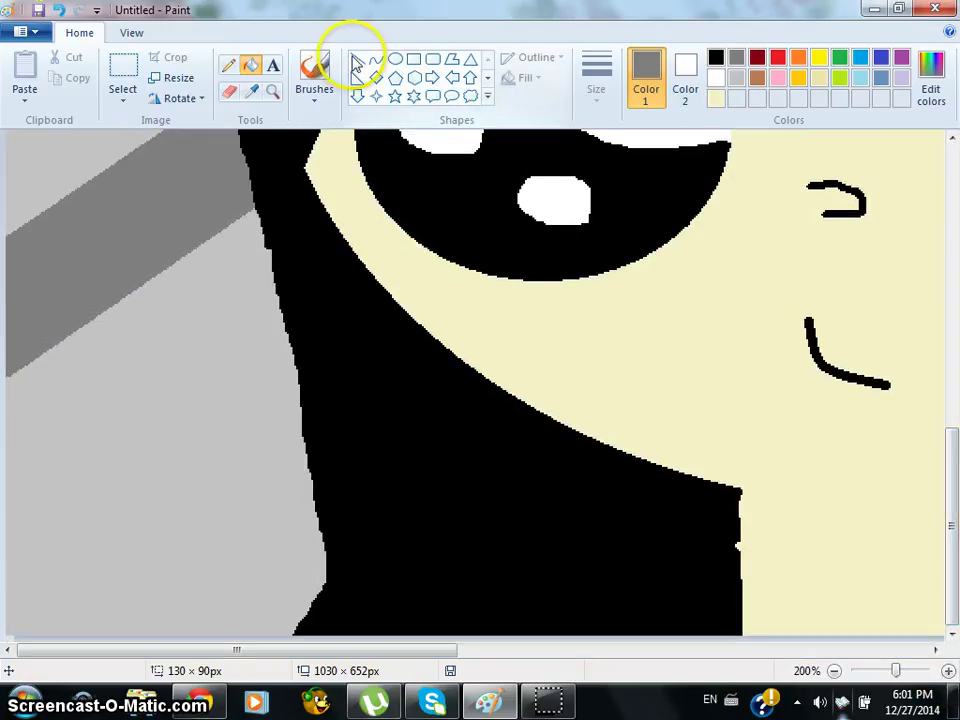
{"action": "mouse_move", "coordinate": [259, 222]}
{"action": "left_mouse_down"}
{"action": "mouse_move", "coordinate": [114, 300]}
{"action": "mouse_move", "coordinate": [0, 452]}
{"action": "mouse_move", "coordinate": [13, 400]}
{"action": "left_mouse_up"}
{"action": "left_click", "coordinate": [250, 65]}
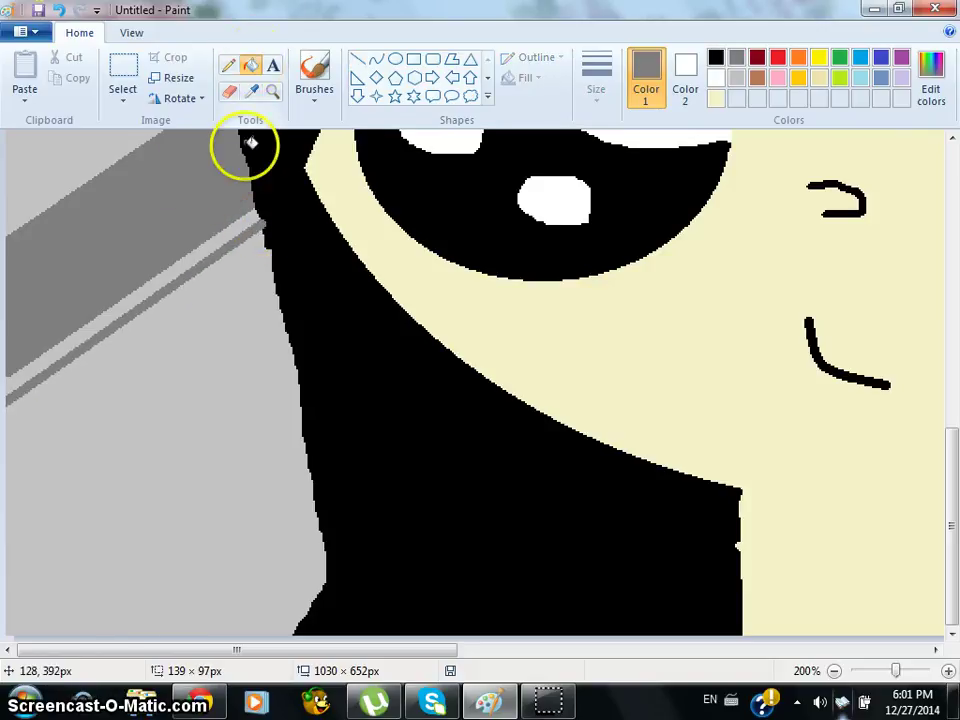
{"action": "left_click", "coordinate": [243, 218]}
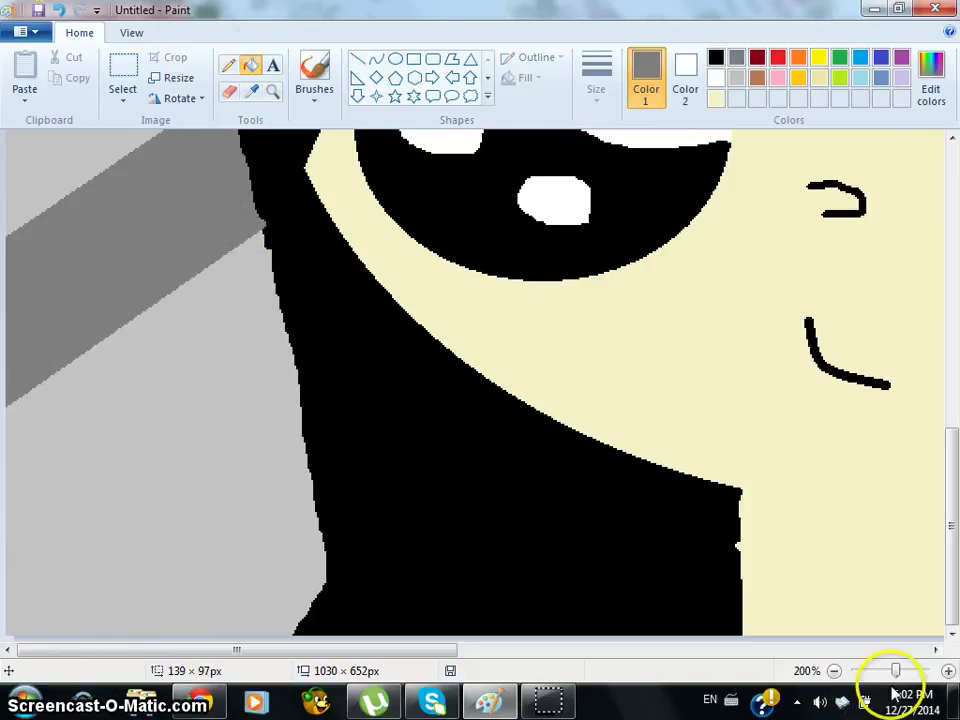
Widen the band above the hair with a parallel dark gray line about 85 × 62 px, and fill the gap between them.
{"action": "left_click", "coordinate": [834, 671]}
{"action": "scroll", "coordinate": [947, 253], "scroll_direction": "up", "scroll_amount": 2}
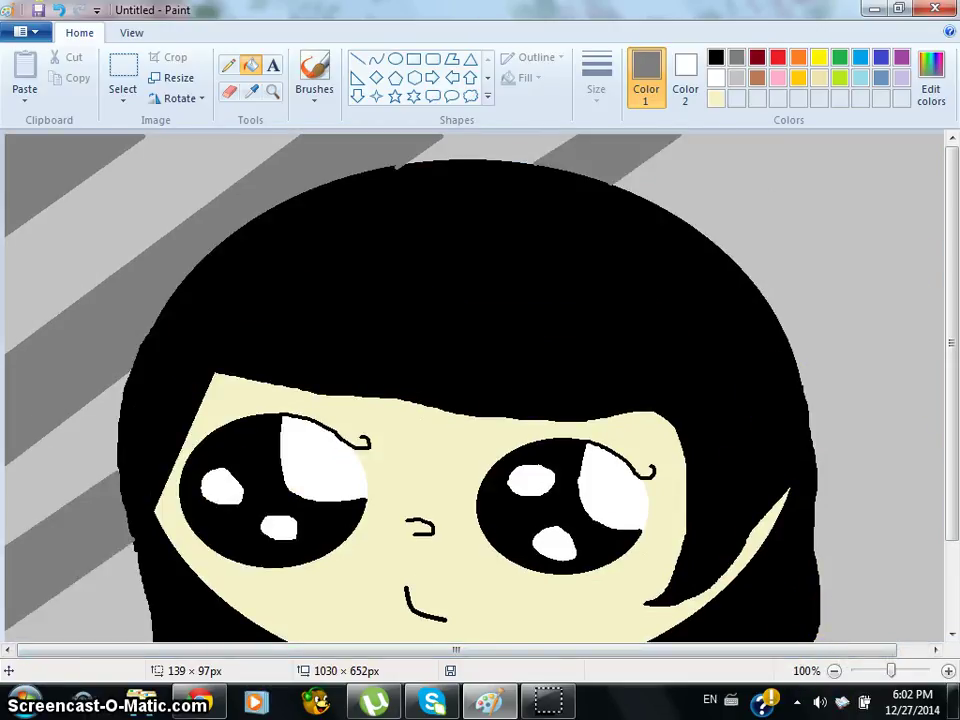
{"action": "left_click", "coordinate": [357, 59]}
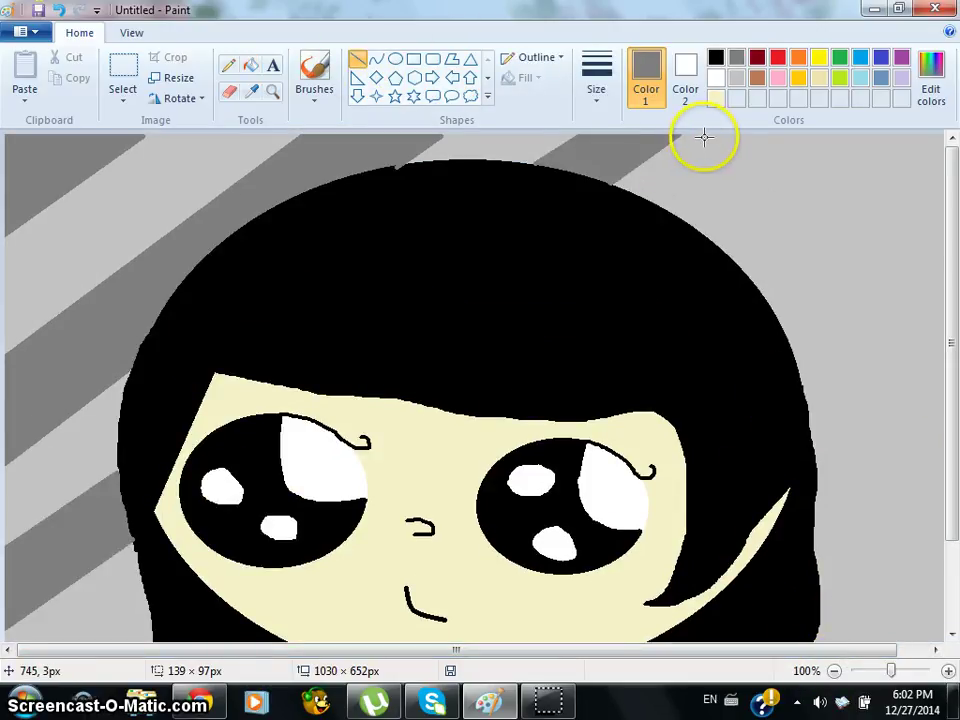
{"action": "left_click_drag", "start_coordinate": [698, 136], "coordinate": [617, 195]}
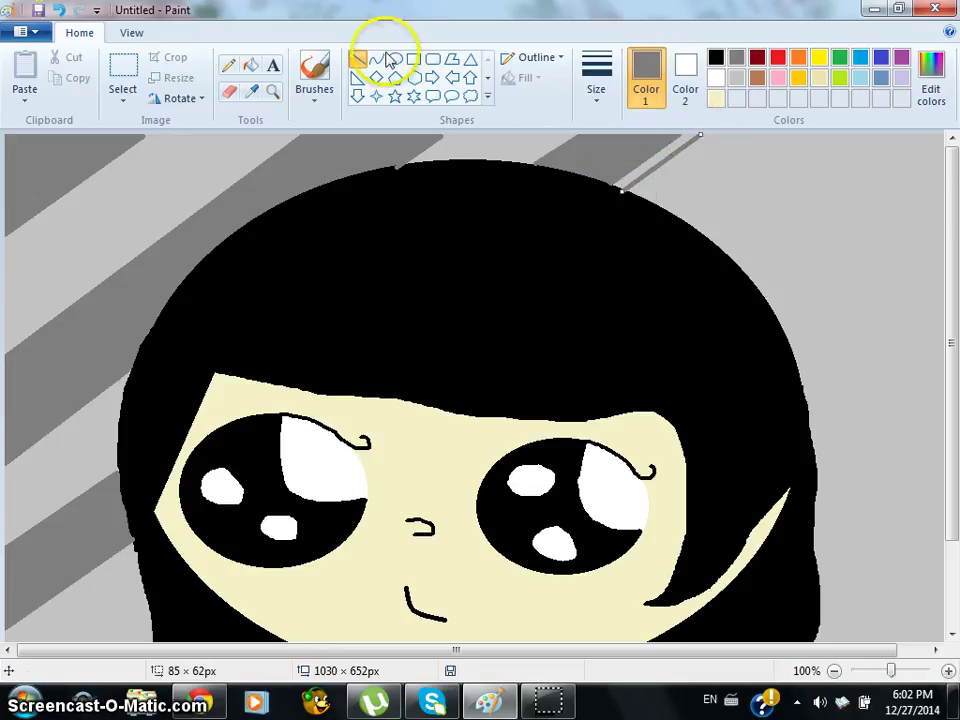
{"action": "left_click", "coordinate": [250, 65]}
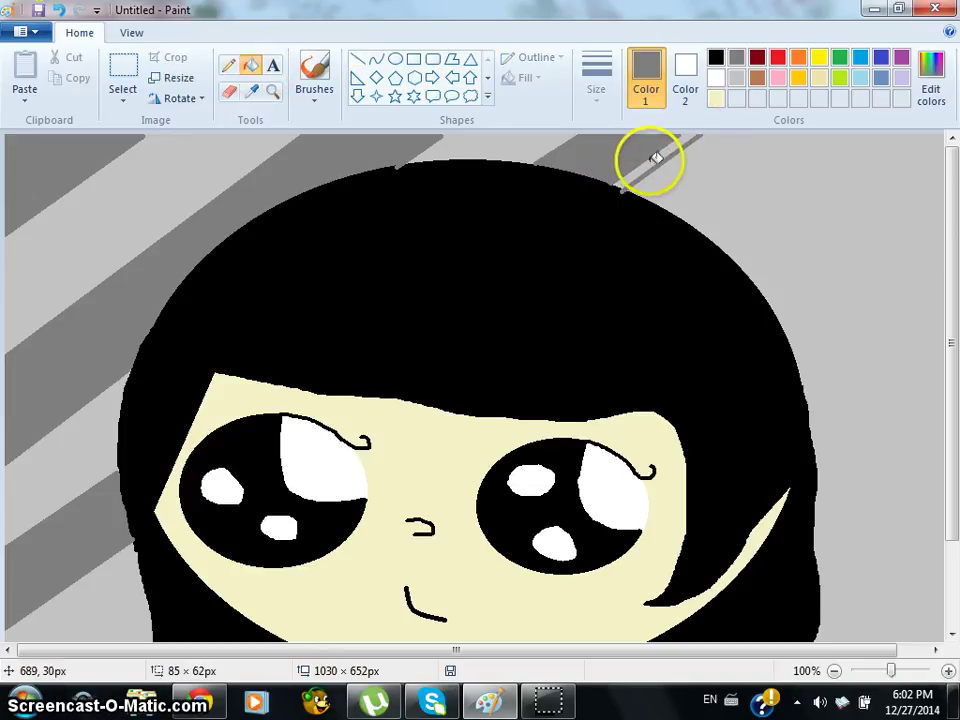
Paint over the gray notches along the hair's upper edge with a black brush.
{"action": "left_click", "coordinate": [948, 671]}
{"action": "left_click_drag", "start_coordinate": [354, 650], "coordinate": [628, 651]}
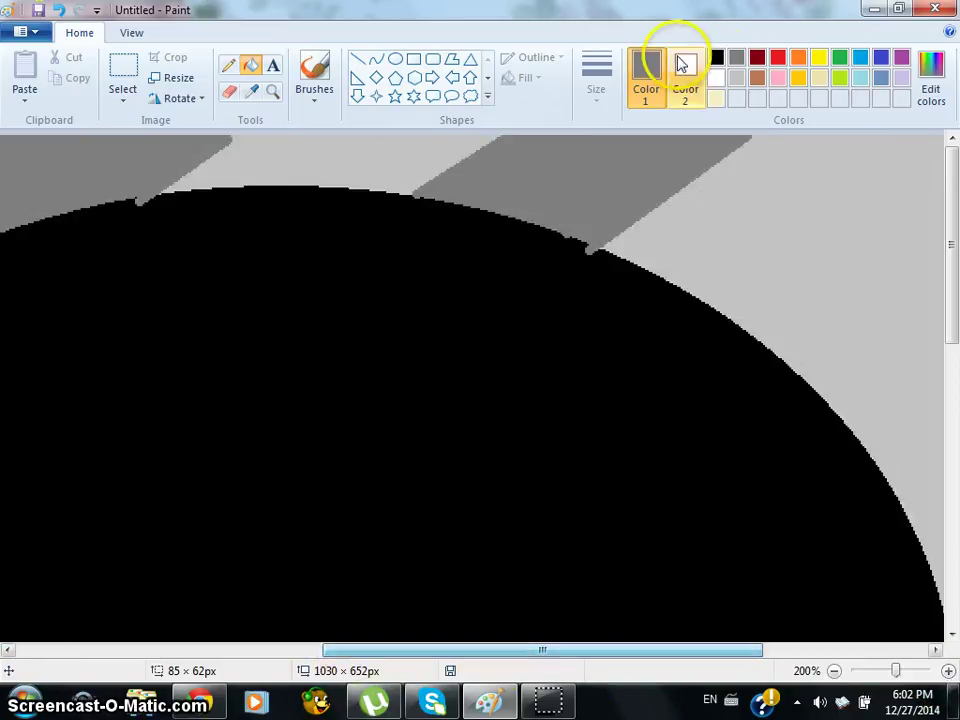
{"action": "left_click", "coordinate": [716, 57]}
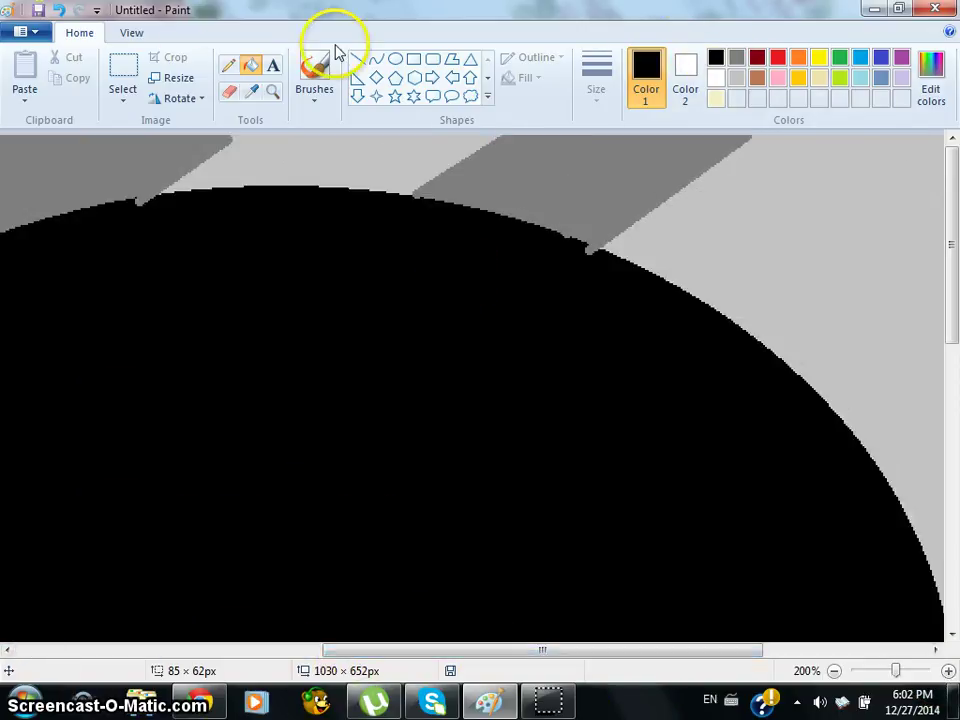
{"action": "left_click", "coordinate": [138, 203]}
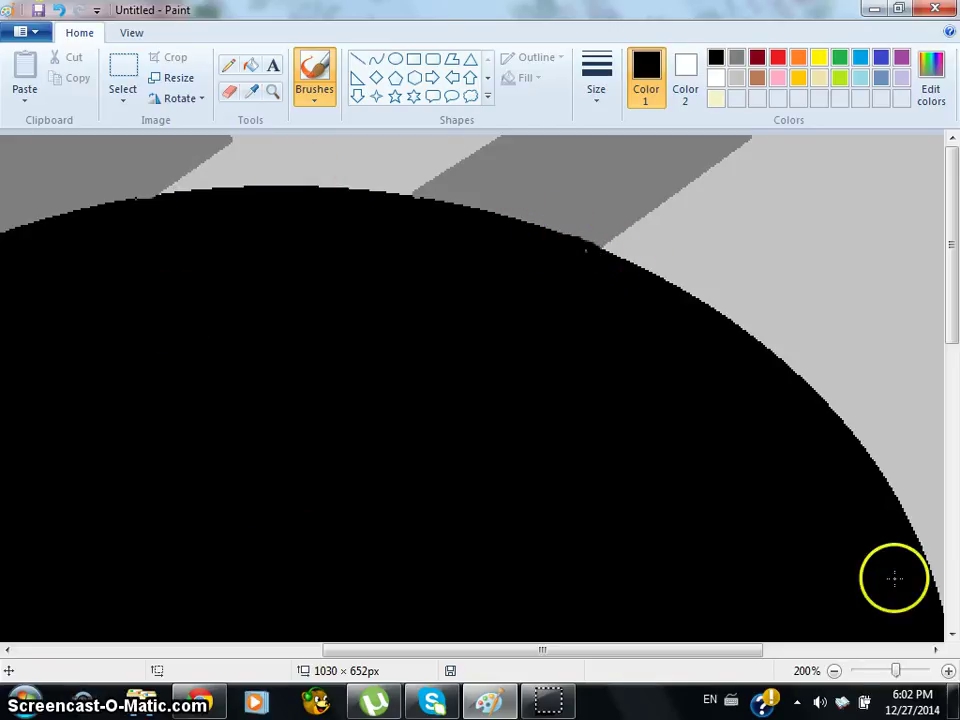
{"action": "left_click_drag", "start_coordinate": [606, 274], "coordinate": [583, 248]}
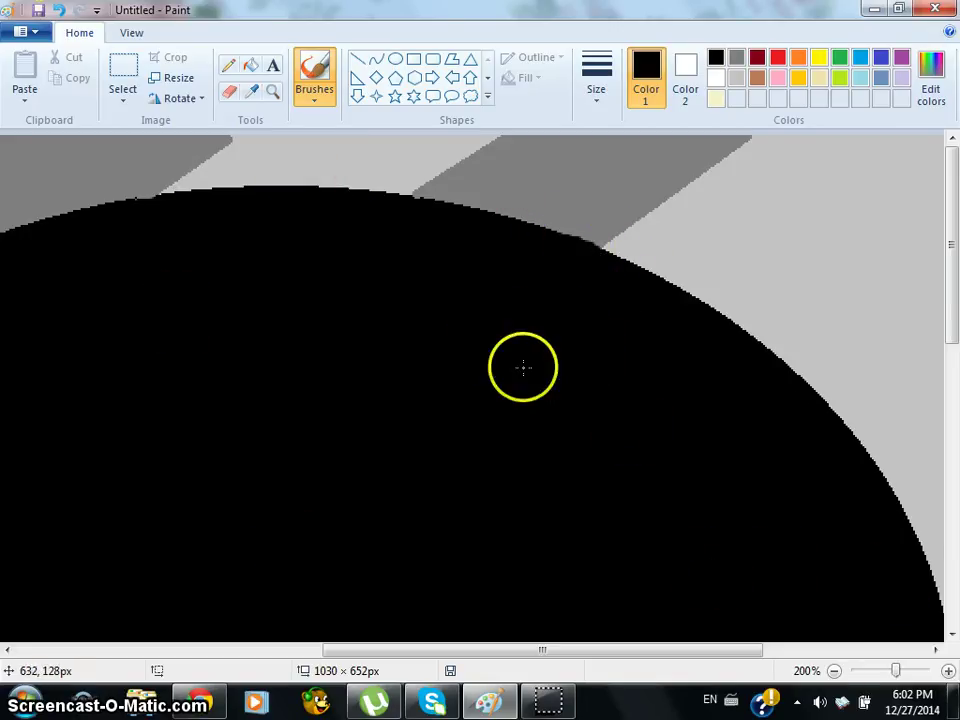
{"action": "left_click", "coordinate": [834, 671]}
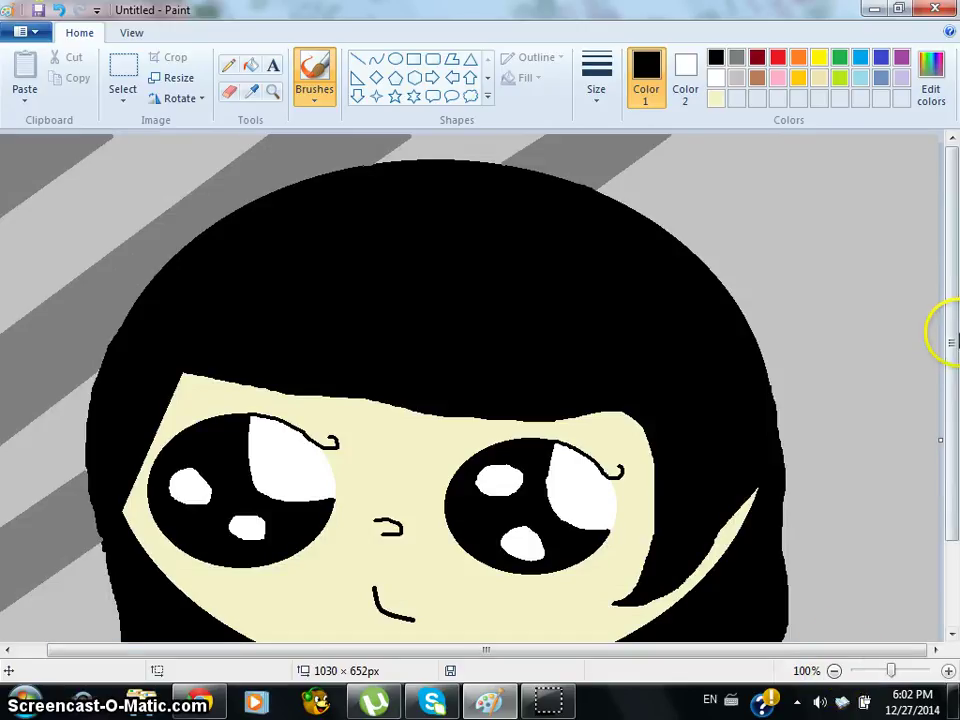
Fill all the dark gray diagonal stripes with the light gray background color.
{"action": "mouse_move", "coordinate": [949, 332]}
{"action": "left_mouse_down"}
{"action": "mouse_move", "coordinate": [952, 462]}
{"action": "mouse_move", "coordinate": [951, 347]}
{"action": "left_mouse_up"}
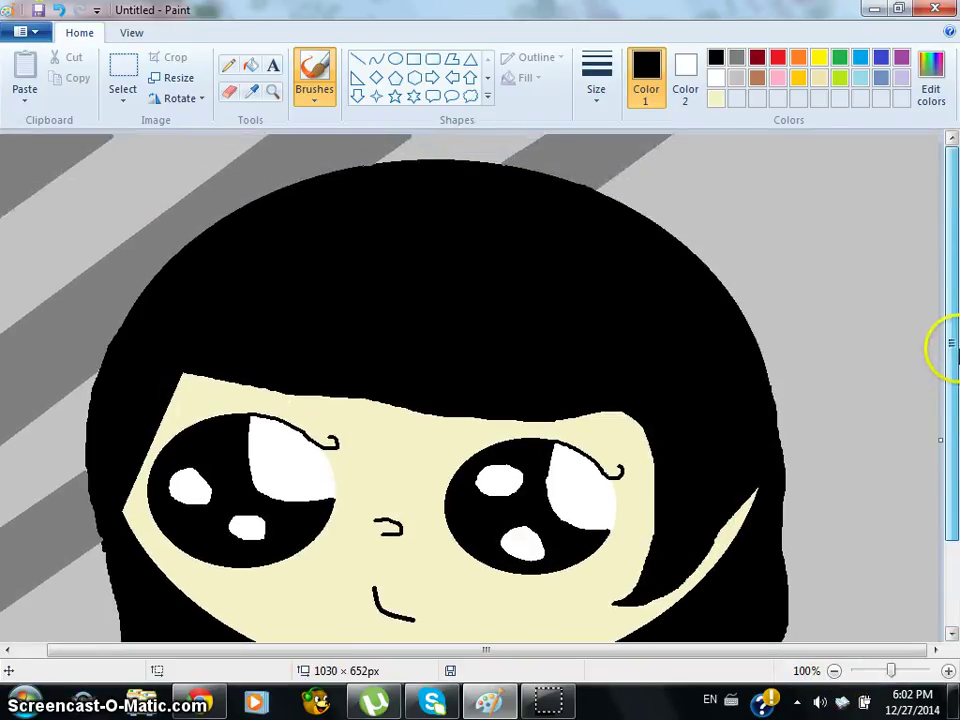
{"action": "left_click", "coordinate": [740, 80]}
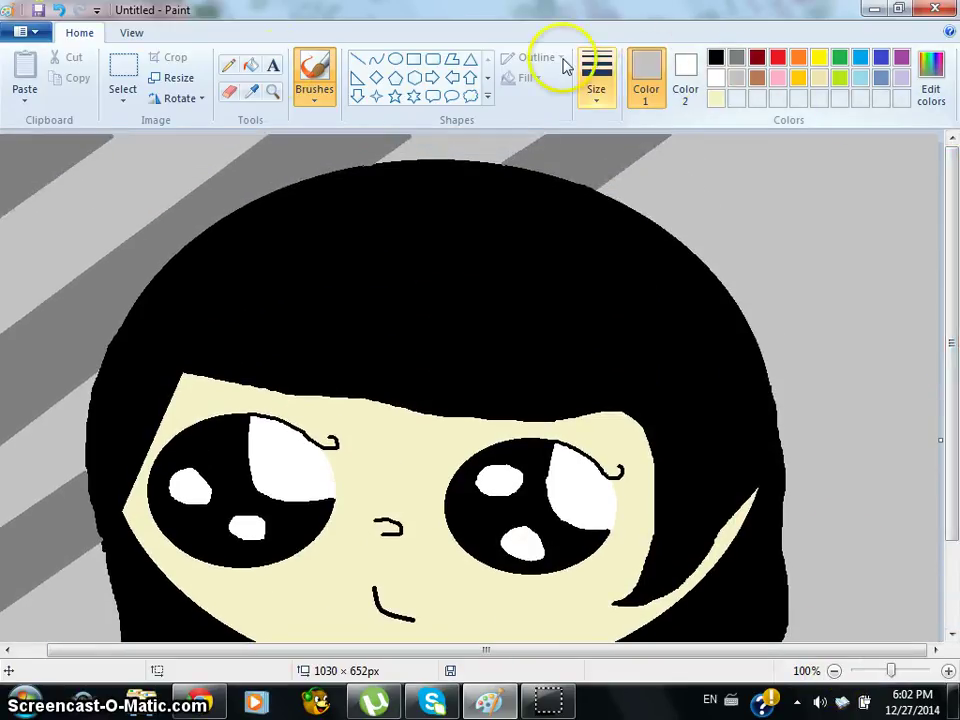
{"action": "left_click", "coordinate": [251, 66]}
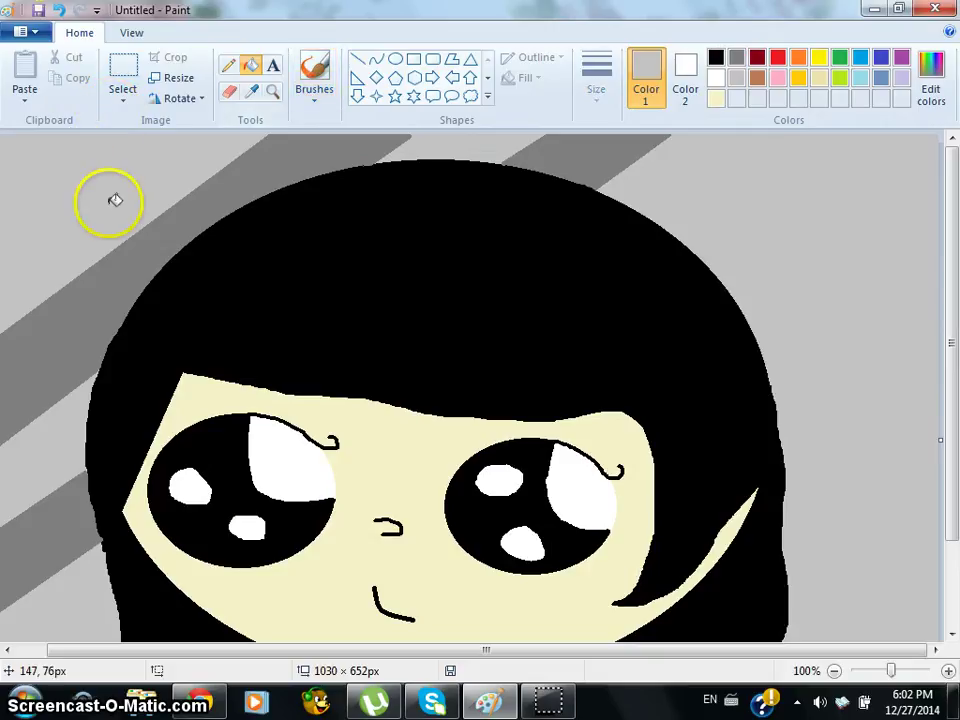
{"action": "left_click", "coordinate": [226, 211]}
{"action": "left_click", "coordinate": [574, 156]}
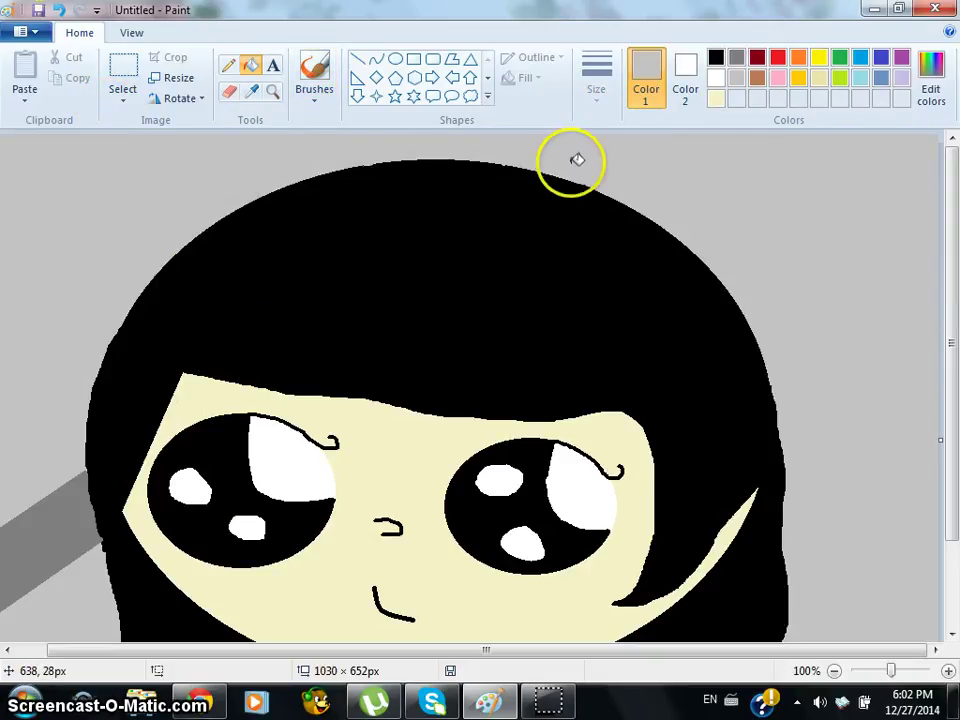
{"action": "left_click", "coordinate": [64, 536]}
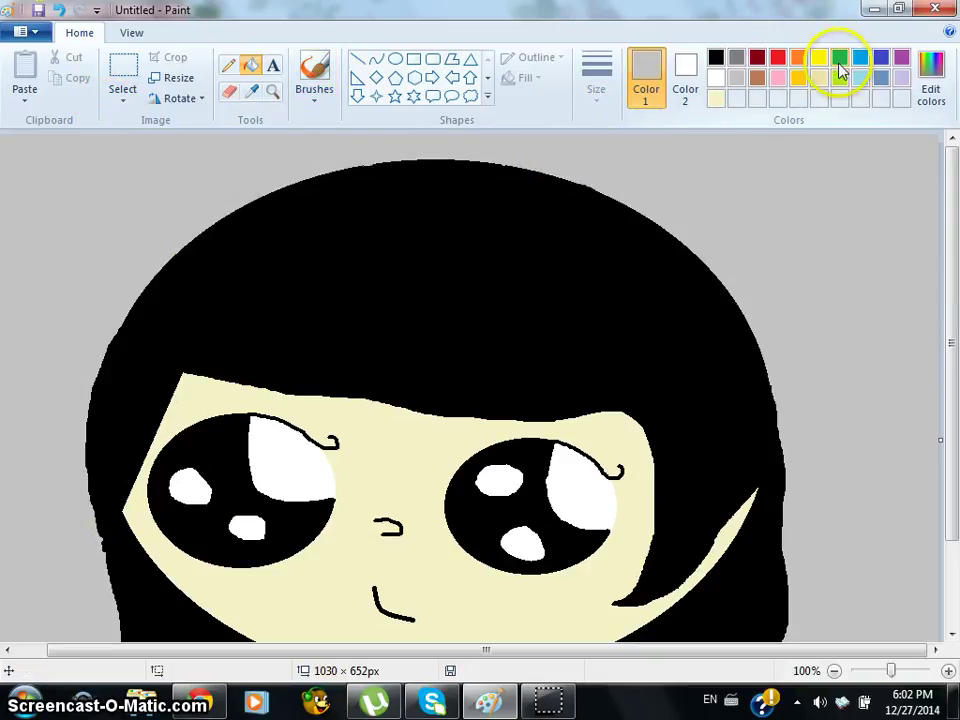
Fill the whole background around the head with light blue.
{"action": "left_click", "coordinate": [778, 78]}
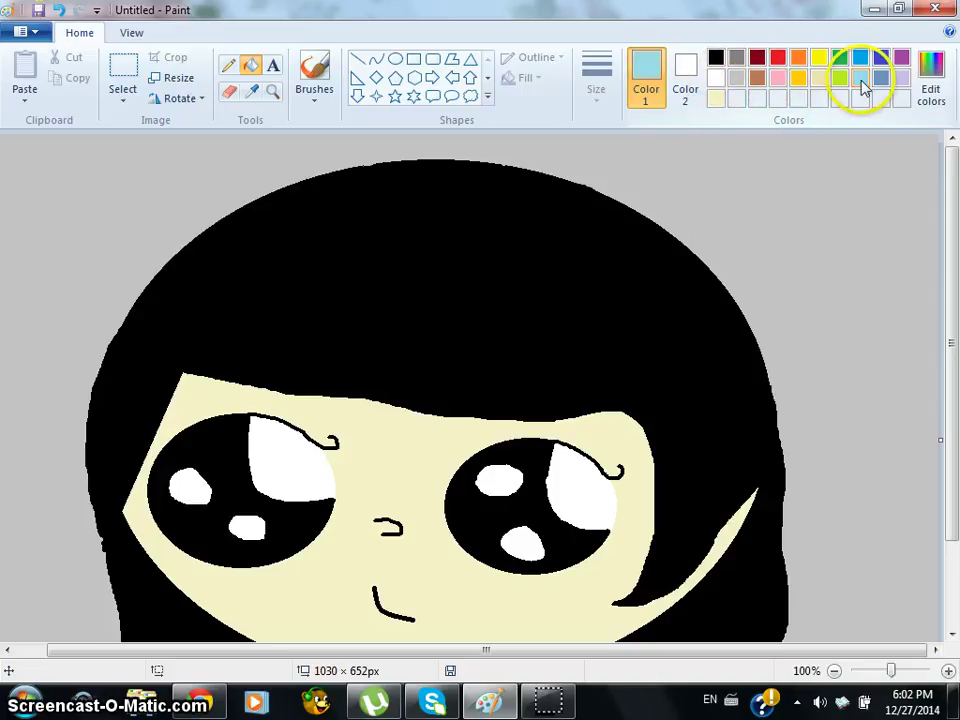
{"action": "left_click", "coordinate": [180, 167]}
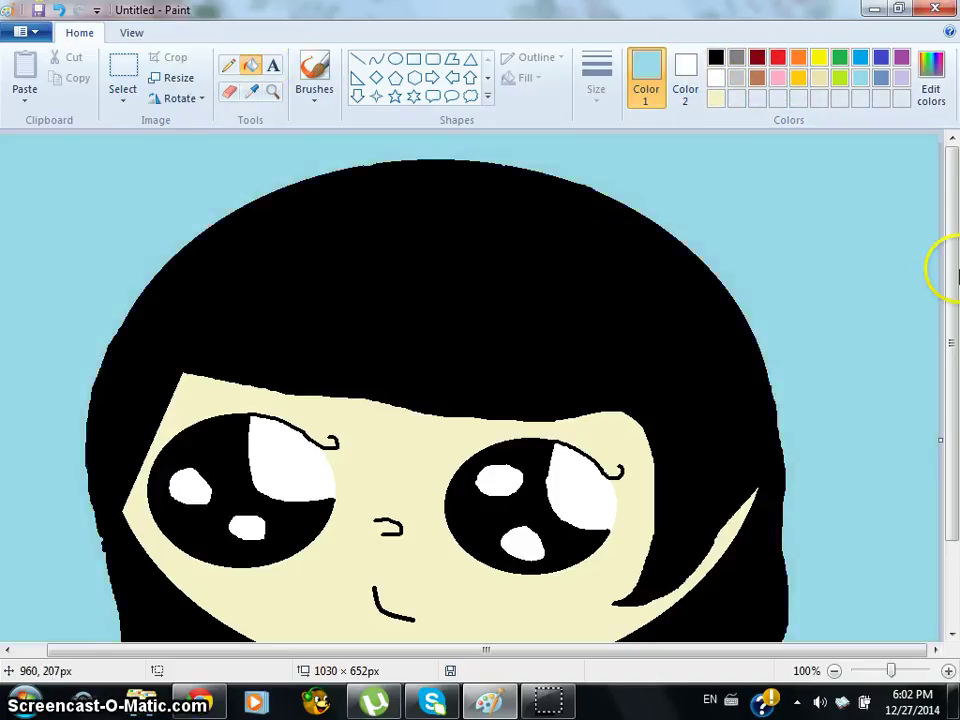
{"action": "left_click_drag", "start_coordinate": [952, 270], "coordinate": [952, 385]}
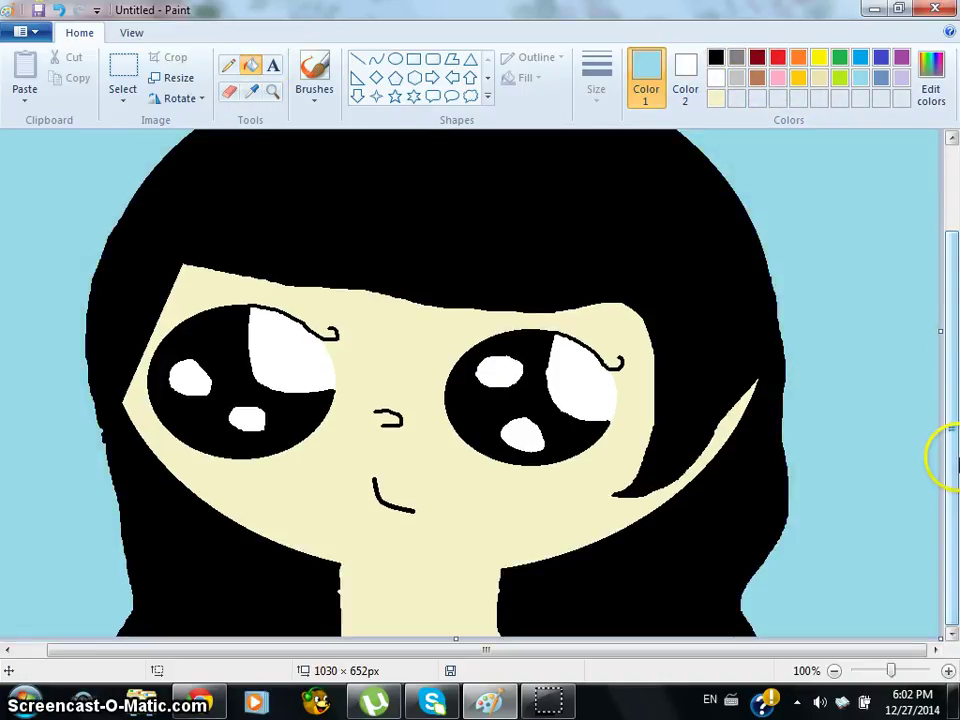
{"action": "left_click_drag", "start_coordinate": [955, 458], "coordinate": [955, 366]}
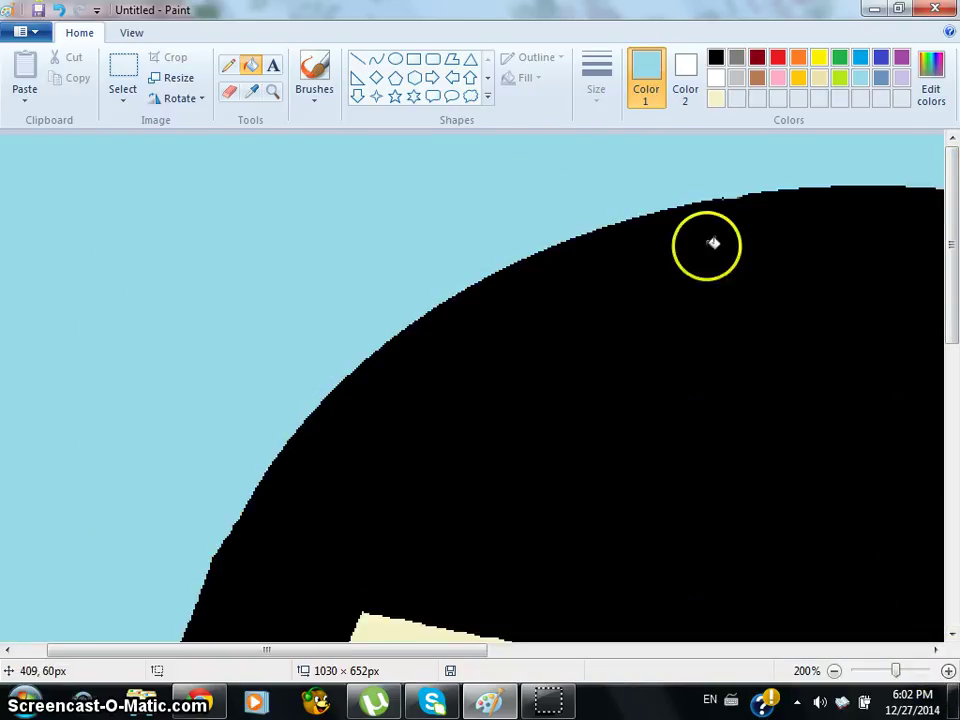
Try a white brushed zigzag highlight on the upper part of the hair, and undo the stroke.
{"action": "left_click", "coordinate": [716, 78]}
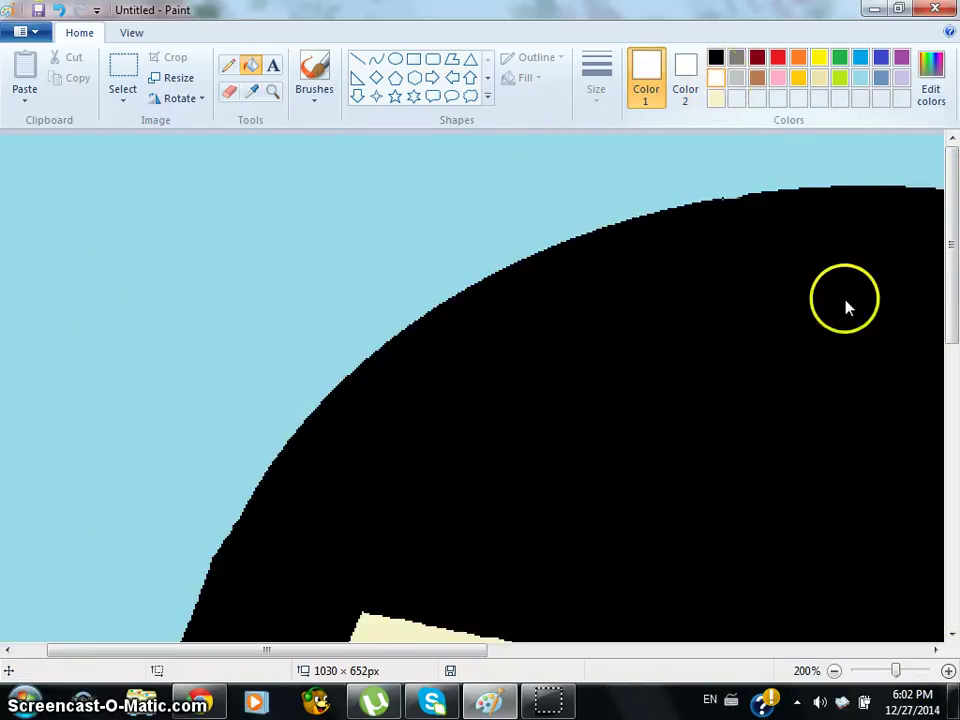
{"action": "left_click", "coordinate": [313, 68]}
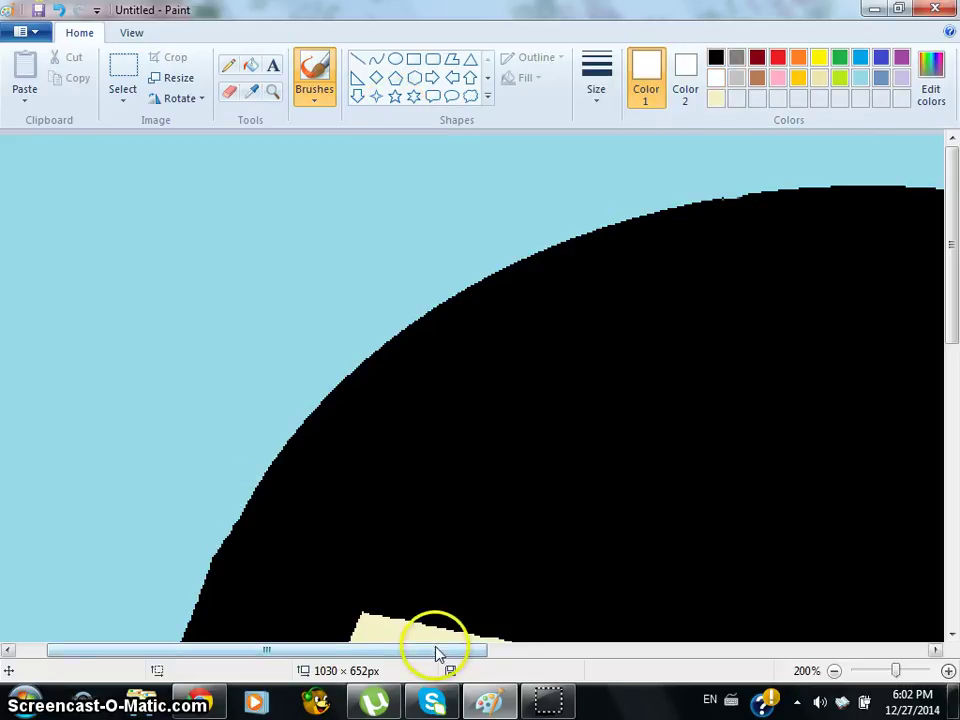
{"action": "left_click_drag", "start_coordinate": [435, 650], "coordinate": [618, 650]}
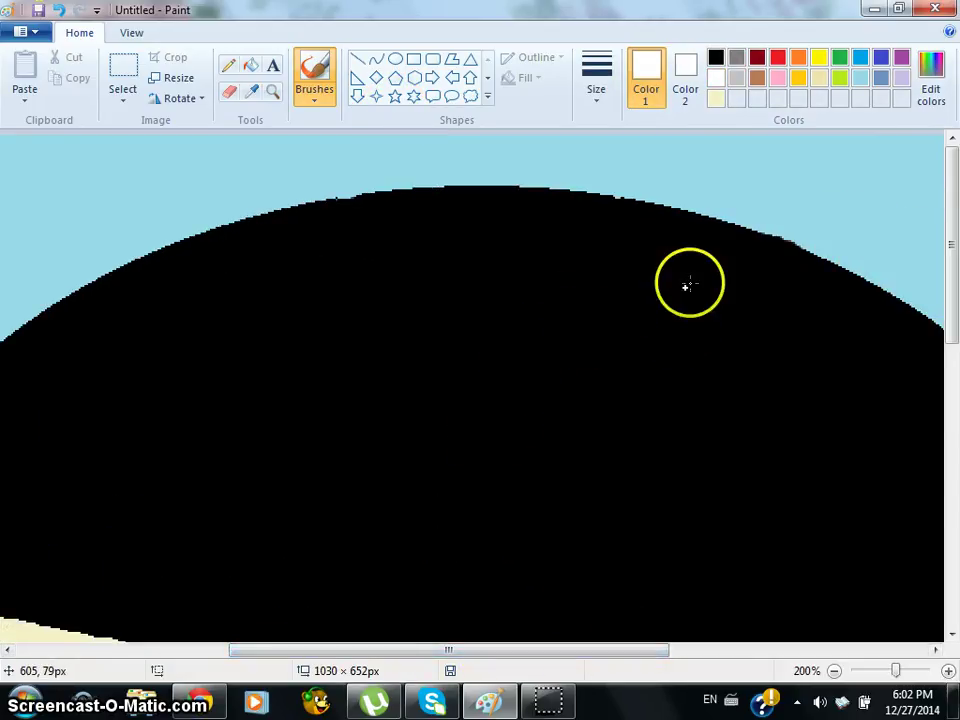
{"action": "mouse_move", "coordinate": [696, 283]}
{"action": "left_mouse_down"}
{"action": "mouse_move", "coordinate": [636, 309]}
{"action": "mouse_move", "coordinate": [668, 333]}
{"action": "mouse_move", "coordinate": [712, 333]}
{"action": "mouse_move", "coordinate": [803, 387]}
{"action": "mouse_move", "coordinate": [666, 436]}
{"action": "mouse_move", "coordinate": [639, 497]}
{"action": "mouse_move", "coordinate": [859, 524]}
{"action": "mouse_move", "coordinate": [784, 566]}
{"action": "left_mouse_up"}
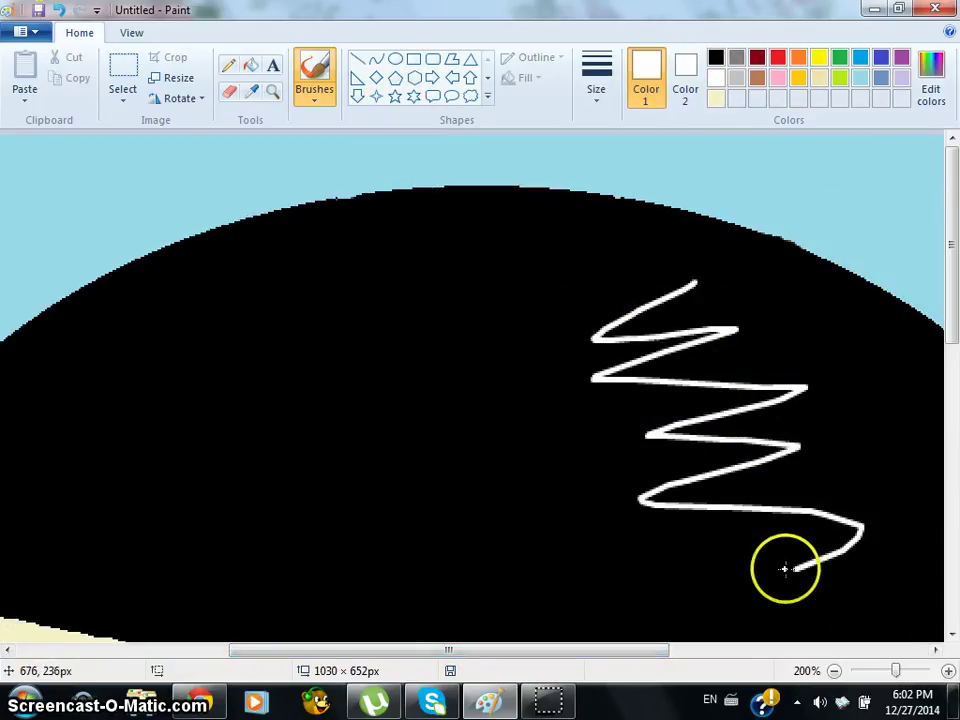
{"action": "left_click", "coordinate": [834, 671]}
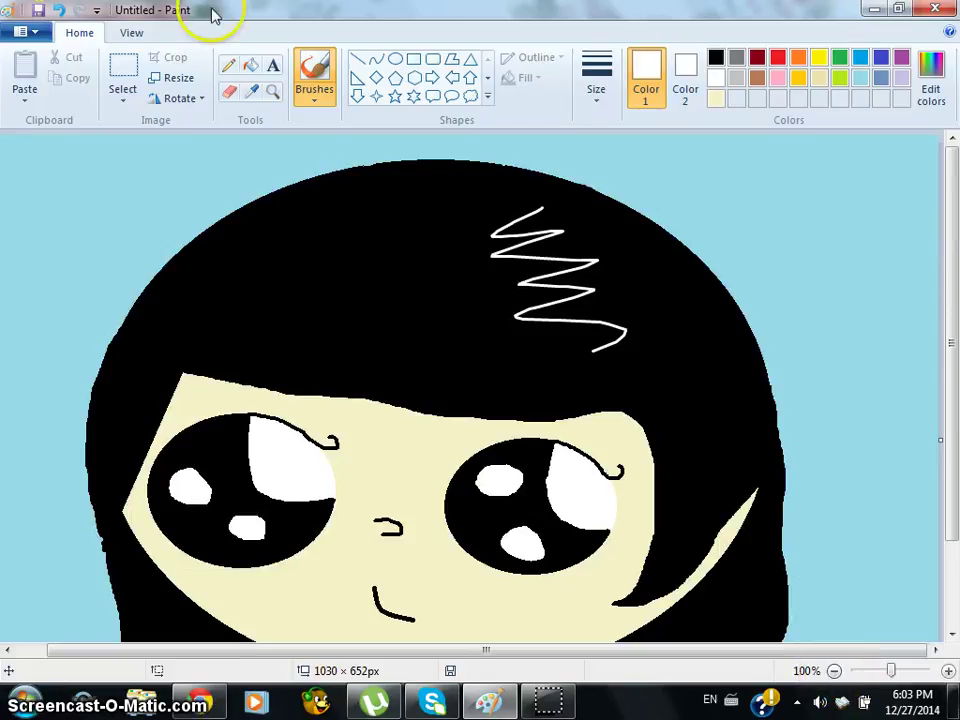
{"action": "left_click", "coordinate": [57, 10]}
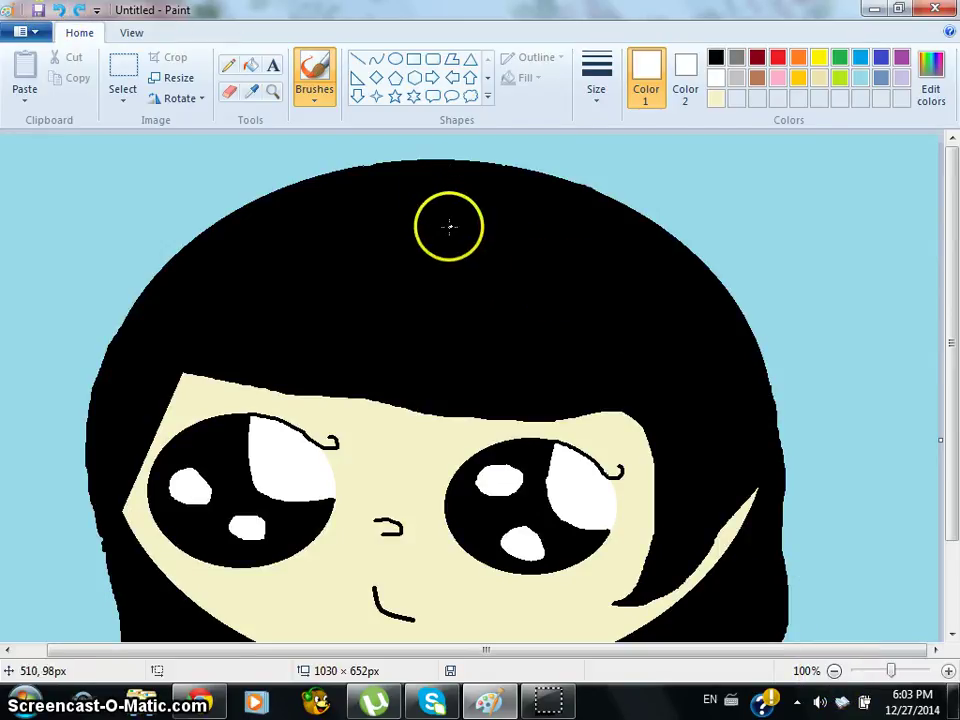
Brush a white zigzag-edged highlight outline running diagonally down the hair from near the crown toward the fringe.
{"action": "mouse_move", "coordinate": [458, 228]}
{"action": "left_mouse_down"}
{"action": "mouse_move", "coordinate": [421, 253]}
{"action": "mouse_move", "coordinate": [473, 256]}
{"action": "mouse_move", "coordinate": [436, 282]}
{"action": "mouse_move", "coordinate": [479, 284]}
{"action": "mouse_move", "coordinate": [450, 302]}
{"action": "mouse_move", "coordinate": [484, 315]}
{"action": "mouse_move", "coordinate": [467, 333]}
{"action": "mouse_move", "coordinate": [511, 334]}
{"action": "mouse_move", "coordinate": [479, 354]}
{"action": "mouse_move", "coordinate": [510, 359]}
{"action": "mouse_move", "coordinate": [487, 381]}
{"action": "mouse_move", "coordinate": [536, 381]}
{"action": "left_mouse_up"}
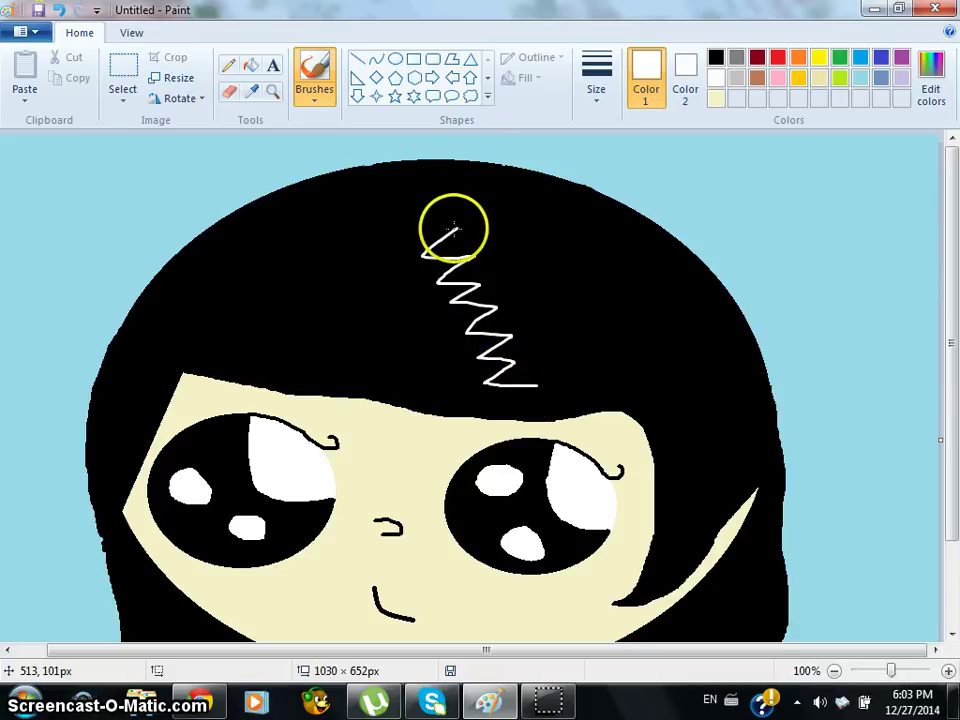
{"action": "mouse_move", "coordinate": [430, 230]}
{"action": "left_mouse_down"}
{"action": "mouse_move", "coordinate": [523, 200]}
{"action": "mouse_move", "coordinate": [481, 229]}
{"action": "mouse_move", "coordinate": [543, 229]}
{"action": "mouse_move", "coordinate": [486, 264]}
{"action": "mouse_move", "coordinate": [562, 265]}
{"action": "mouse_move", "coordinate": [516, 295]}
{"action": "mouse_move", "coordinate": [573, 293]}
{"action": "mouse_move", "coordinate": [537, 313]}
{"action": "mouse_move", "coordinate": [574, 318]}
{"action": "mouse_move", "coordinate": [525, 346]}
{"action": "mouse_move", "coordinate": [587, 341]}
{"action": "mouse_move", "coordinate": [529, 366]}
{"action": "mouse_move", "coordinate": [601, 356]}
{"action": "mouse_move", "coordinate": [550, 378]}
{"action": "left_mouse_up"}
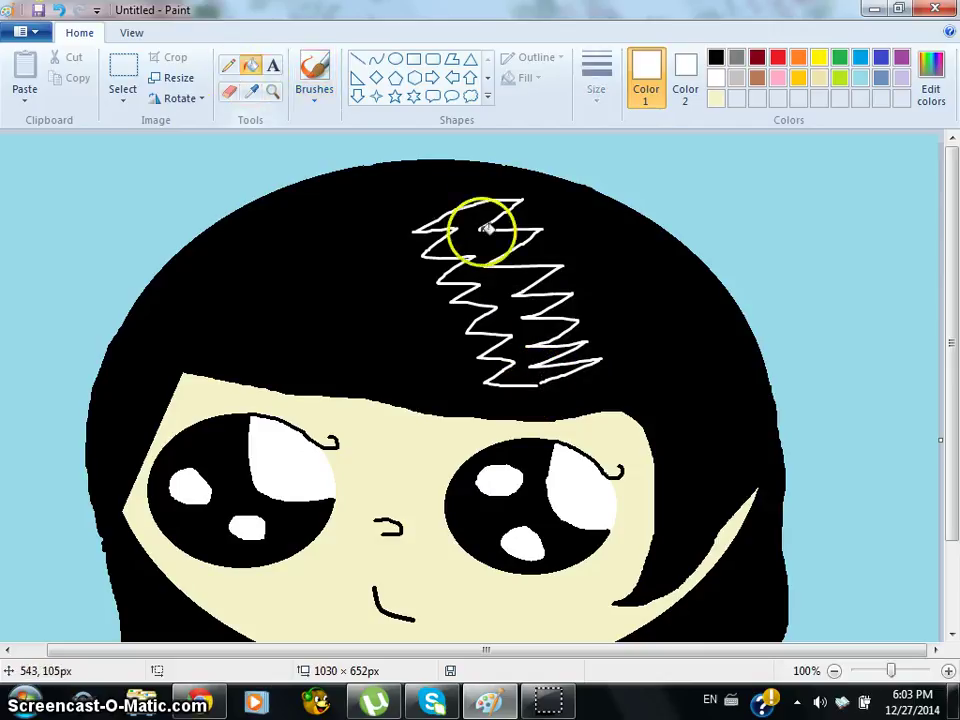
Try to fill the zigzag hair highlight with white, and undo the fill.
{"action": "left_click", "coordinate": [540, 290]}
{"action": "left_click", "coordinate": [59, 10]}
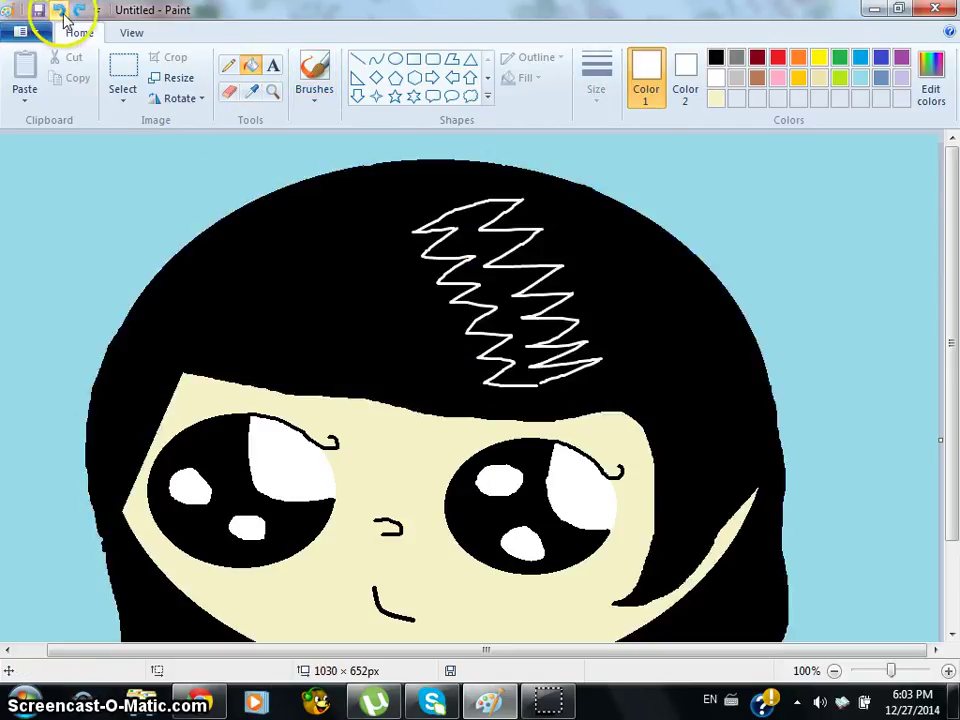
{"action": "left_click", "coordinate": [502, 281]}
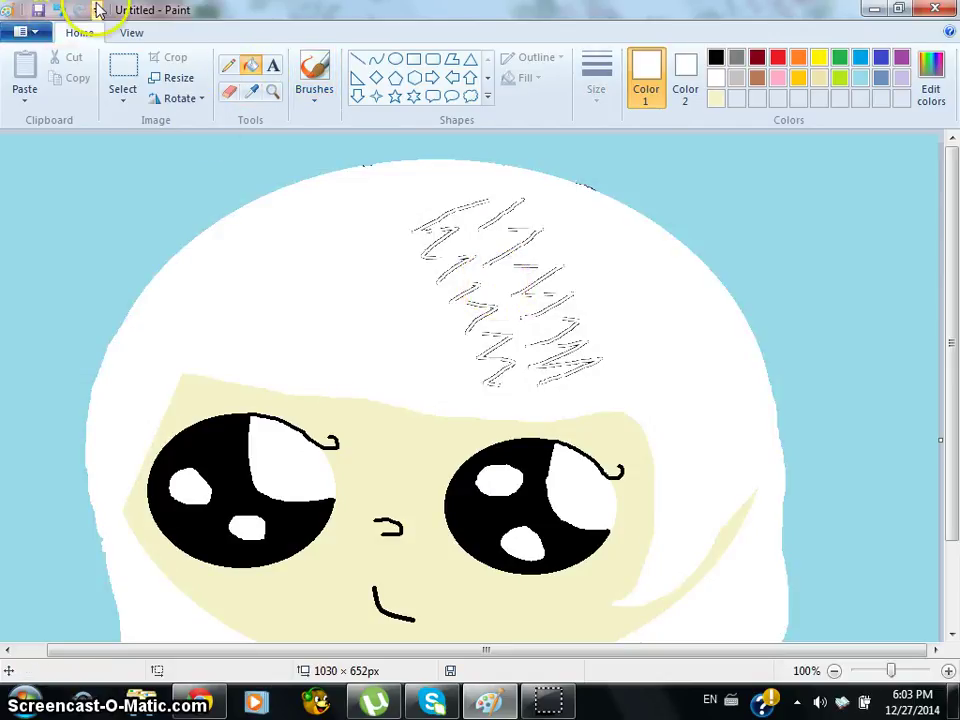
{"action": "left_click", "coordinate": [60, 10]}
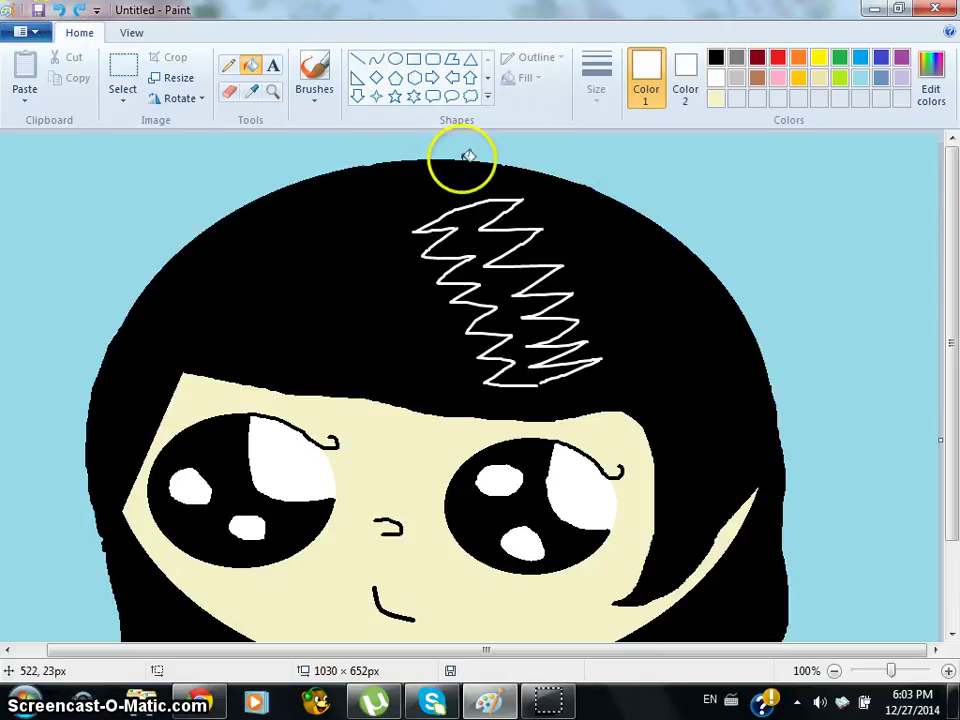
Close the gap in the highlight outline with the white brush and fill the zigzag shape with white.
{"action": "left_click", "coordinate": [317, 82]}
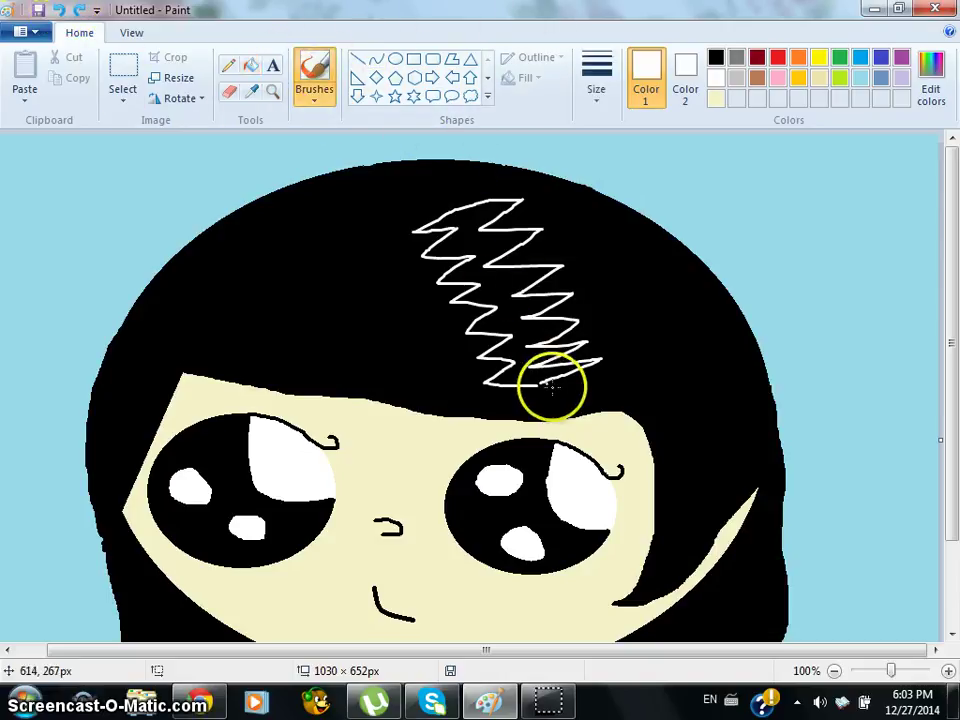
{"action": "left_click", "coordinate": [250, 65]}
{"action": "left_click", "coordinate": [480, 228]}
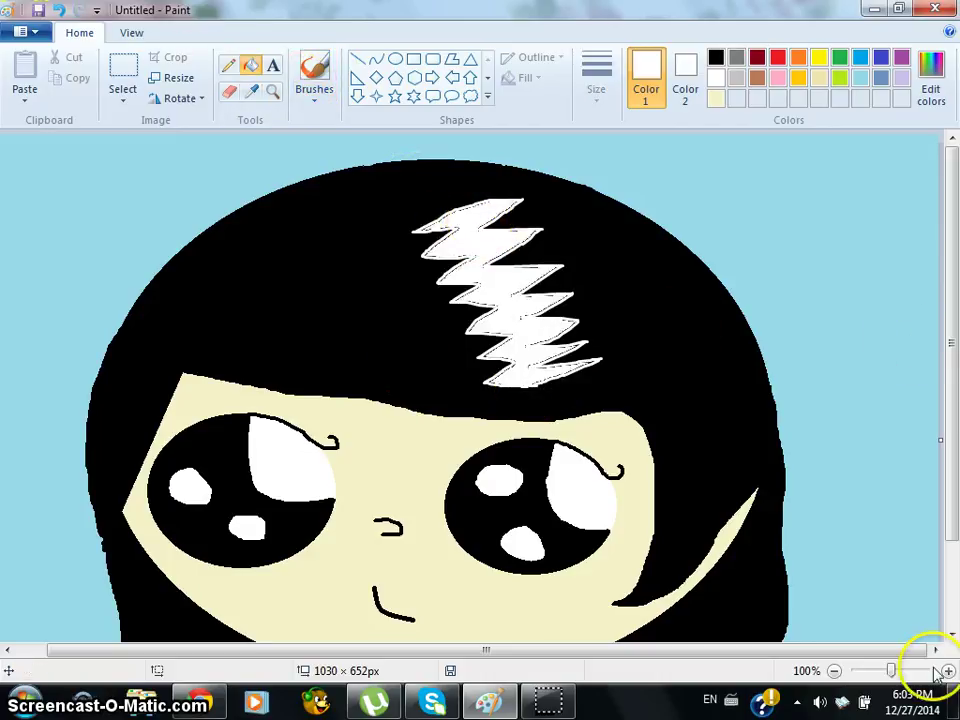
Examine the filled zigzag highlight in the whole picture and up close.
{"action": "left_click", "coordinate": [835, 671]}
{"action": "left_click", "coordinate": [835, 671]}
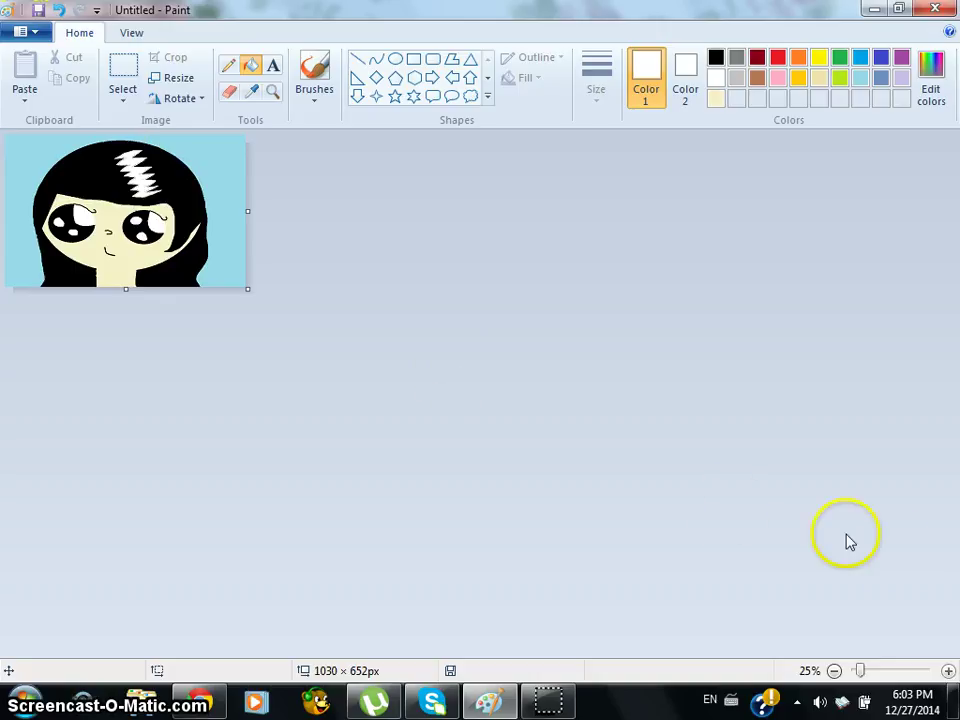
{"action": "left_click", "coordinate": [948, 671]}
{"action": "left_click", "coordinate": [948, 671]}
{"action": "left_click", "coordinate": [948, 671]}
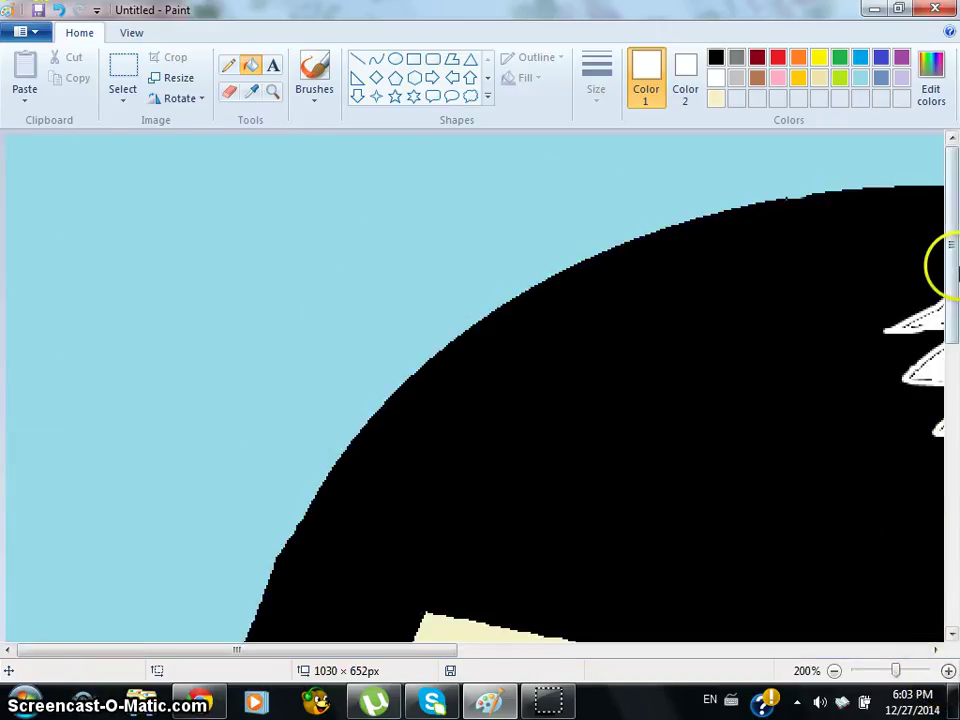
{"action": "left_click_drag", "start_coordinate": [952, 265], "coordinate": [952, 360]}
{"action": "left_click", "coordinate": [834, 671]}
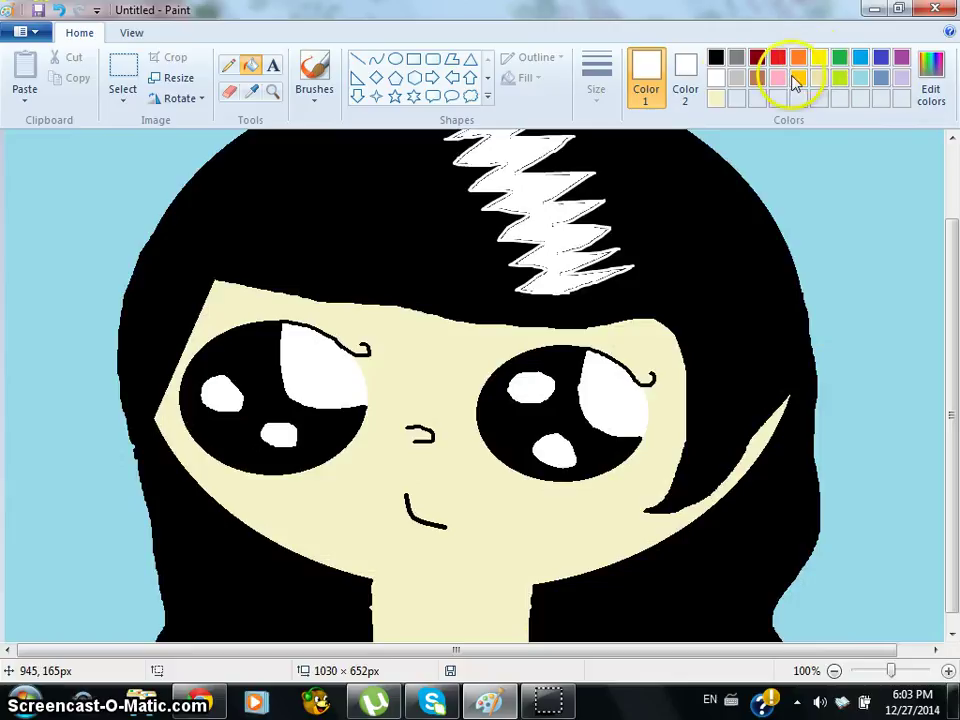
Try a brown pencil parting line curving down the hair from the crown to the fringe.
{"action": "left_click", "coordinate": [757, 78]}
{"action": "left_click_drag", "start_coordinate": [945, 300], "coordinate": [932, 240]}
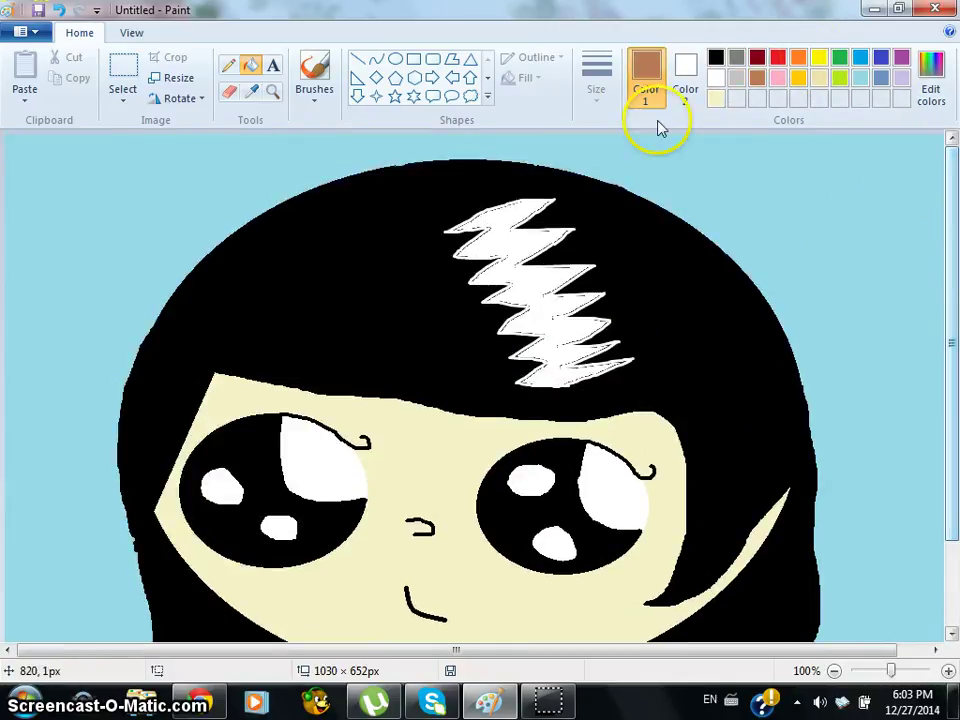
{"action": "left_click", "coordinate": [229, 67]}
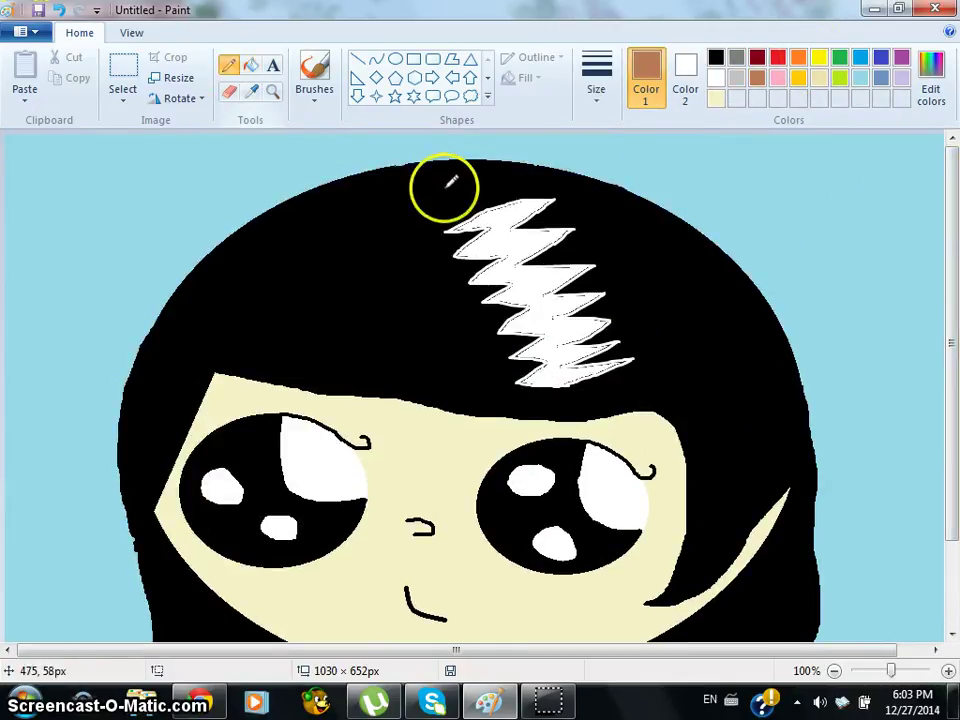
{"action": "mouse_move", "coordinate": [400, 167]}
{"action": "left_mouse_down"}
{"action": "mouse_move", "coordinate": [435, 209]}
{"action": "mouse_move", "coordinate": [459, 293]}
{"action": "mouse_move", "coordinate": [471, 420]}
{"action": "left_mouse_up"}
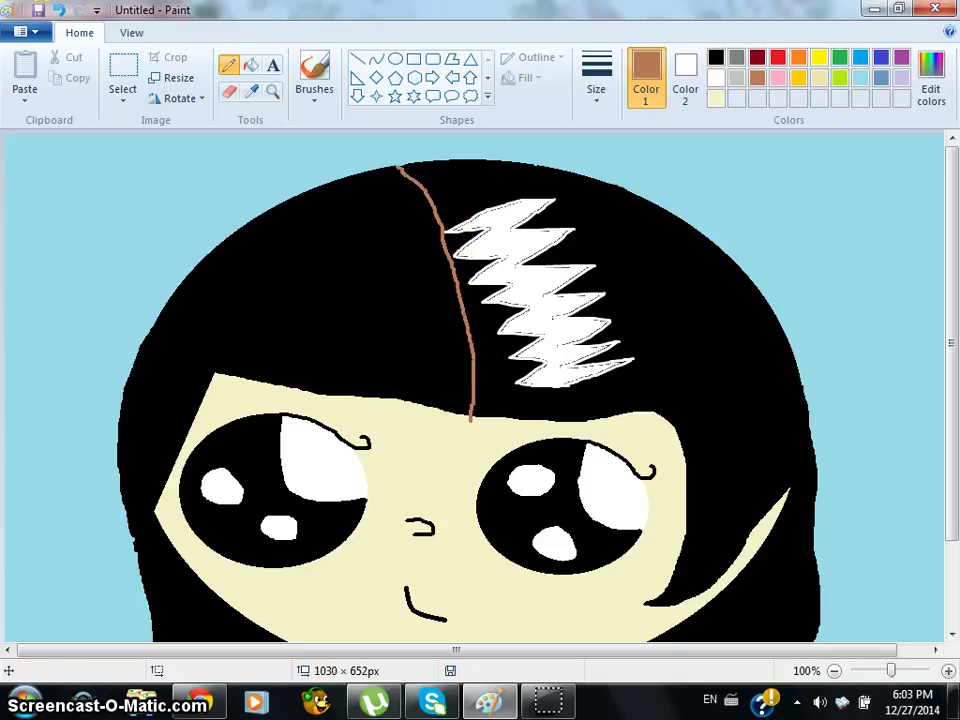
Draw a dark gray pencil parting line curving down the hair from the crown to the fringe edge.
{"action": "left_click", "coordinate": [736, 57]}
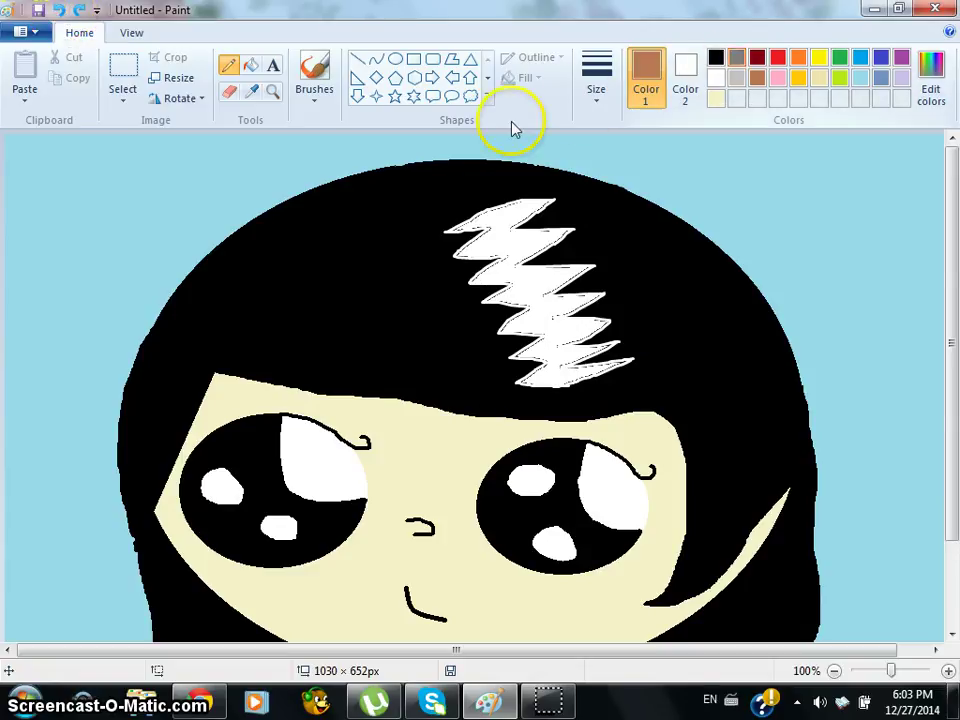
{"action": "mouse_move", "coordinate": [408, 160]}
{"action": "left_mouse_down"}
{"action": "mouse_move", "coordinate": [436, 192]}
{"action": "mouse_move", "coordinate": [450, 238]}
{"action": "mouse_move", "coordinate": [458, 406]}
{"action": "left_mouse_up"}
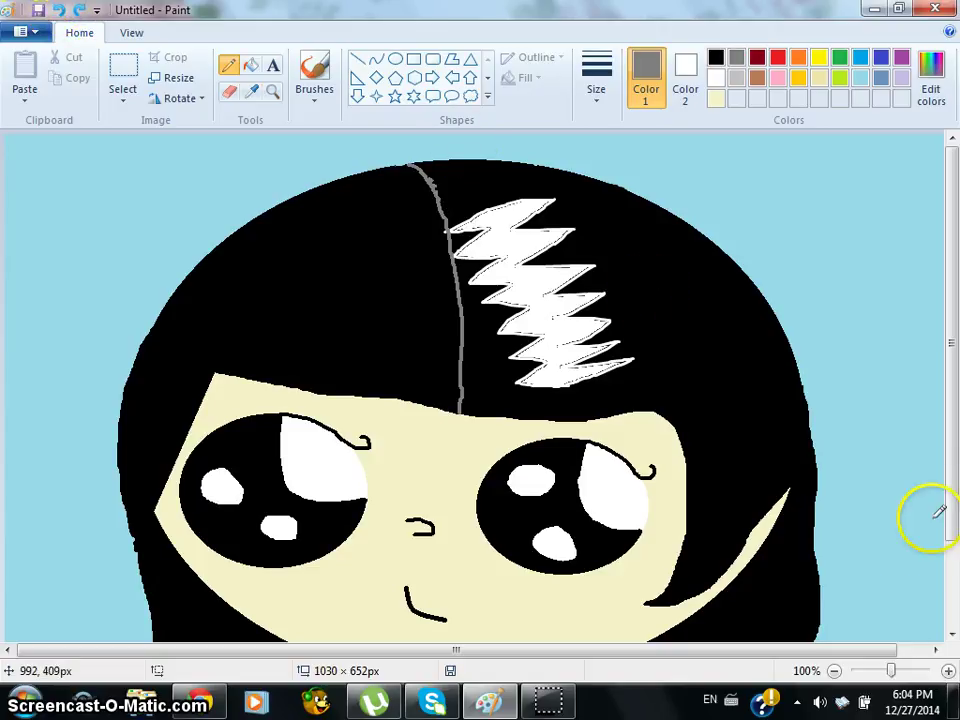
Paint over the leftover black specks along the zigzag highlight's edges with the white pencil, working at 200% zoom.
{"action": "left_click", "coordinate": [834, 671]}
{"action": "left_click", "coordinate": [834, 671]}
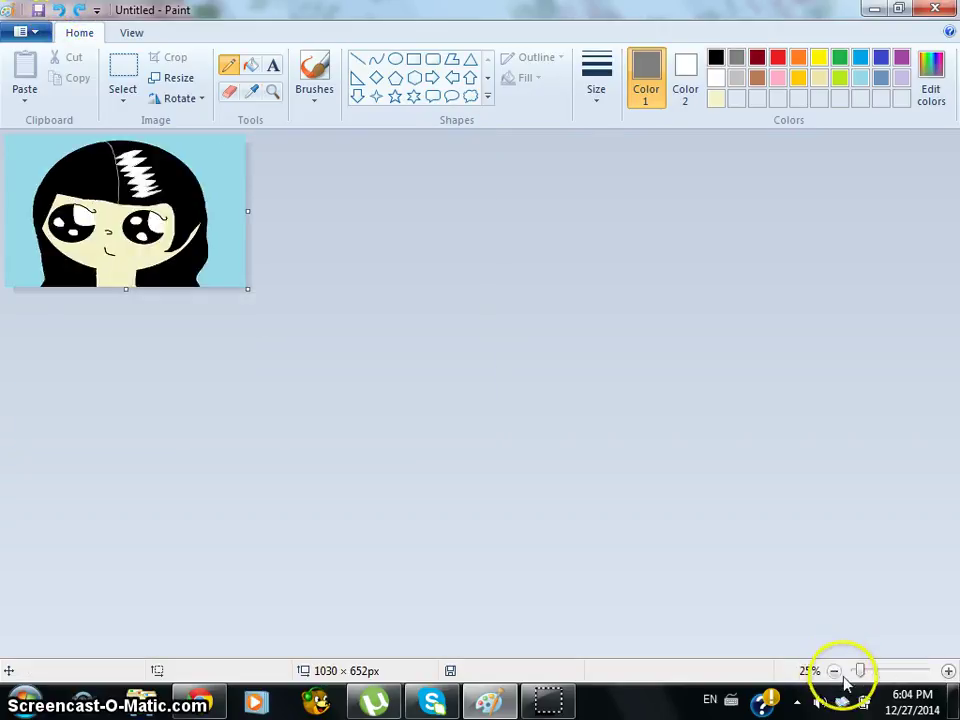
{"action": "left_click", "coordinate": [947, 671]}
{"action": "left_click", "coordinate": [947, 671]}
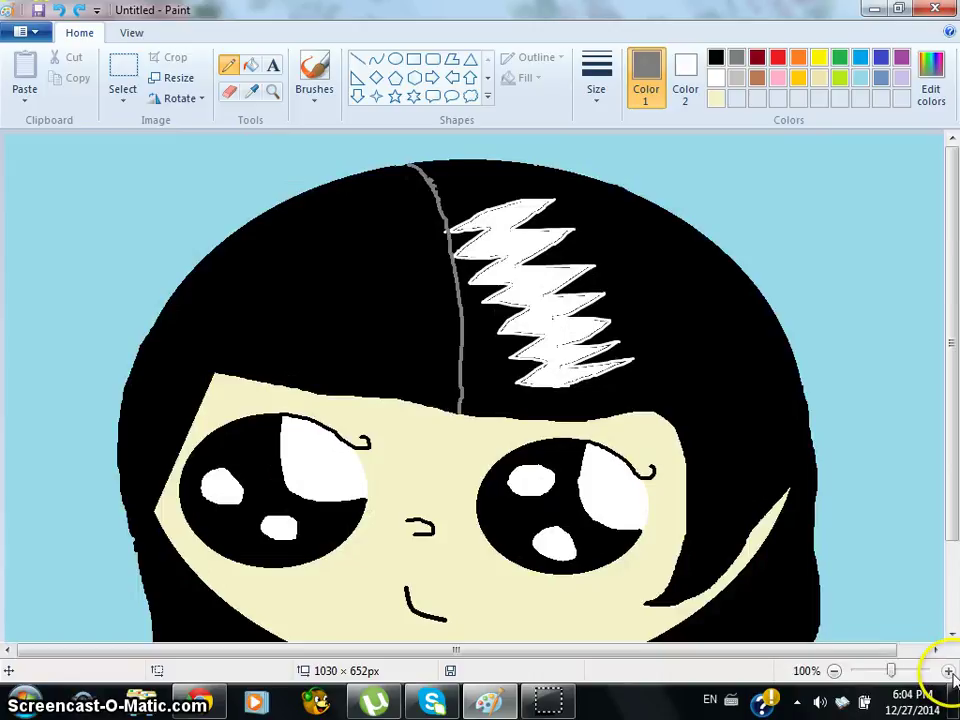
{"action": "left_click", "coordinate": [947, 671]}
{"action": "scroll", "coordinate": [930, 360], "scroll_direction": "down", "scroll_amount": 3}
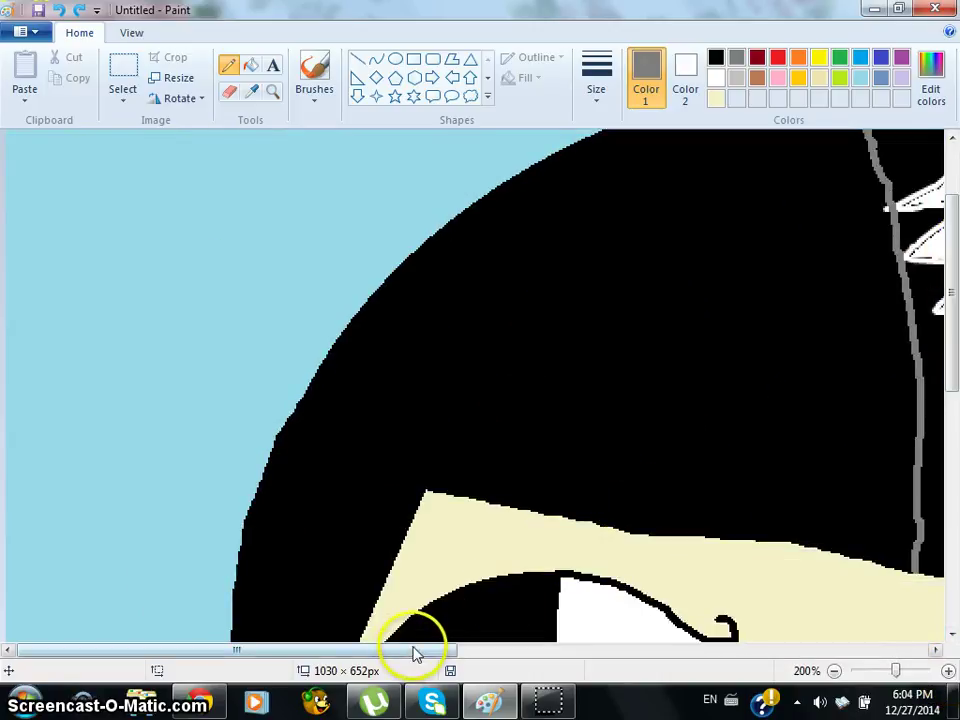
{"action": "left_click_drag", "start_coordinate": [533, 645], "coordinate": [620, 641]}
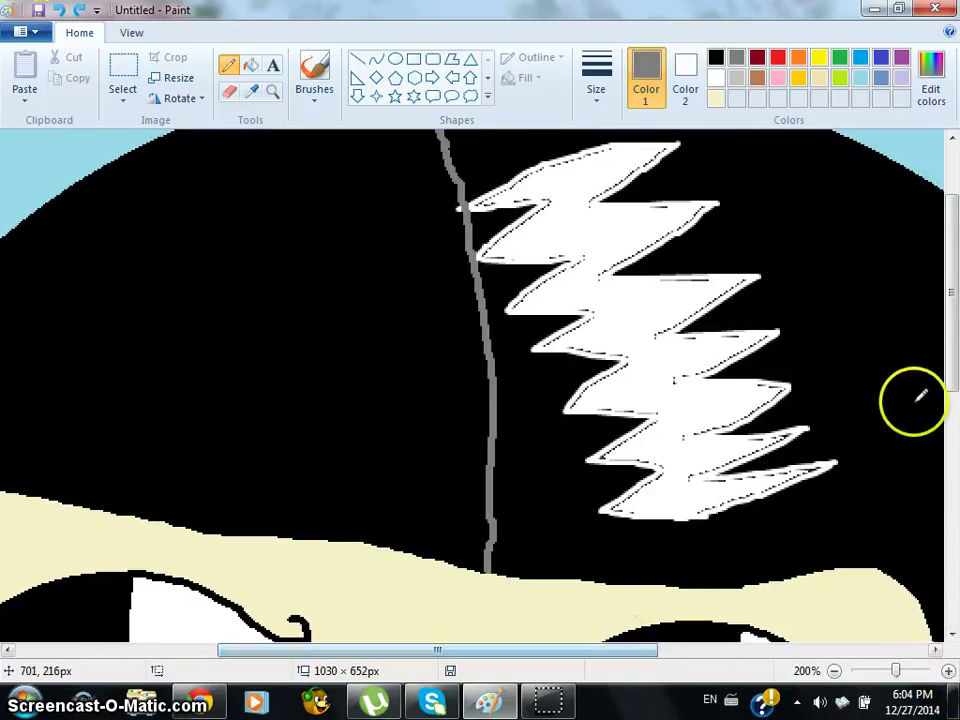
{"action": "left_click", "coordinate": [716, 80]}
{"action": "mouse_move", "coordinate": [654, 158]}
{"action": "left_mouse_down"}
{"action": "mouse_move", "coordinate": [587, 204]}
{"action": "mouse_move", "coordinate": [594, 198]}
{"action": "mouse_move", "coordinate": [487, 202]}
{"action": "mouse_move", "coordinate": [552, 209]}
{"action": "mouse_move", "coordinate": [551, 200]}
{"action": "mouse_move", "coordinate": [522, 197]}
{"action": "mouse_move", "coordinate": [476, 205]}
{"action": "mouse_move", "coordinate": [541, 167]}
{"action": "mouse_move", "coordinate": [609, 147]}
{"action": "mouse_move", "coordinate": [490, 190]}
{"action": "mouse_move", "coordinate": [662, 151]}
{"action": "mouse_move", "coordinate": [520, 234]}
{"action": "mouse_move", "coordinate": [550, 204]}
{"action": "mouse_move", "coordinate": [518, 220]}
{"action": "mouse_move", "coordinate": [482, 260]}
{"action": "mouse_move", "coordinate": [564, 258]}
{"action": "mouse_move", "coordinate": [657, 214]}
{"action": "mouse_move", "coordinate": [649, 206]}
{"action": "mouse_move", "coordinate": [702, 208]}
{"action": "mouse_move", "coordinate": [597, 279]}
{"action": "mouse_move", "coordinate": [677, 226]}
{"action": "left_mouse_up"}
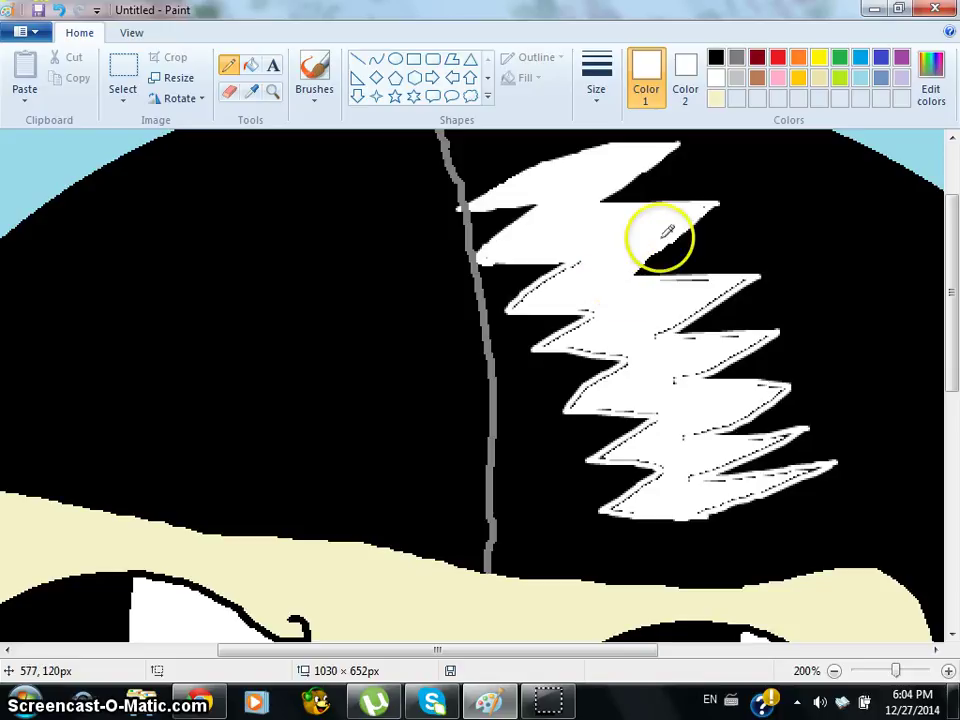
{"action": "mouse_move", "coordinate": [574, 268]}
{"action": "left_mouse_down"}
{"action": "mouse_move", "coordinate": [540, 280]}
{"action": "mouse_move", "coordinate": [514, 311]}
{"action": "mouse_move", "coordinate": [605, 303]}
{"action": "mouse_move", "coordinate": [557, 337]}
{"action": "mouse_move", "coordinate": [640, 353]}
{"action": "mouse_move", "coordinate": [584, 399]}
{"action": "mouse_move", "coordinate": [637, 412]}
{"action": "mouse_move", "coordinate": [687, 406]}
{"action": "left_mouse_up"}
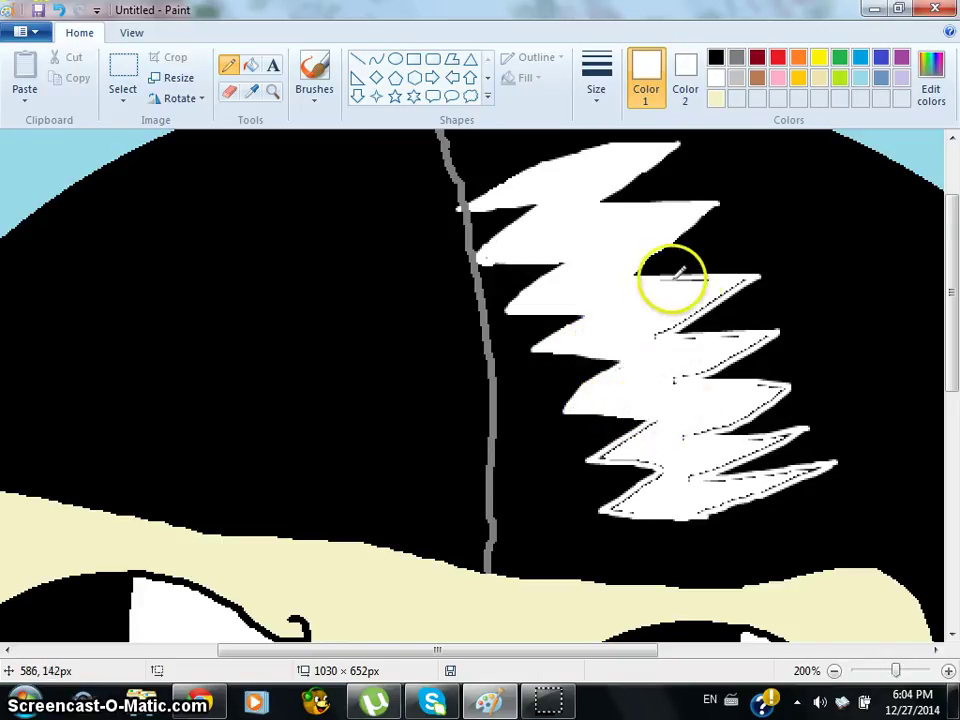
{"action": "mouse_move", "coordinate": [686, 268]}
{"action": "left_mouse_down"}
{"action": "mouse_move", "coordinate": [747, 276]}
{"action": "mouse_move", "coordinate": [647, 339]}
{"action": "mouse_move", "coordinate": [770, 338]}
{"action": "mouse_move", "coordinate": [668, 380]}
{"action": "mouse_move", "coordinate": [762, 339]}
{"action": "mouse_move", "coordinate": [754, 342]}
{"action": "mouse_move", "coordinate": [768, 429]}
{"action": "mouse_move", "coordinate": [758, 386]}
{"action": "mouse_move", "coordinate": [781, 386]}
{"action": "mouse_move", "coordinate": [757, 408]}
{"action": "mouse_move", "coordinate": [682, 436]}
{"action": "mouse_move", "coordinate": [793, 385]}
{"action": "mouse_move", "coordinate": [779, 383]}
{"action": "mouse_move", "coordinate": [755, 458]}
{"action": "mouse_move", "coordinate": [738, 438]}
{"action": "mouse_move", "coordinate": [790, 431]}
{"action": "mouse_move", "coordinate": [690, 474]}
{"action": "mouse_move", "coordinate": [817, 465]}
{"action": "mouse_move", "coordinate": [769, 472]}
{"action": "mouse_move", "coordinate": [801, 474]}
{"action": "mouse_move", "coordinate": [699, 513]}
{"action": "mouse_move", "coordinate": [751, 498]}
{"action": "mouse_move", "coordinate": [809, 471]}
{"action": "mouse_move", "coordinate": [646, 516]}
{"action": "mouse_move", "coordinate": [632, 511]}
{"action": "mouse_move", "coordinate": [629, 495]}
{"action": "mouse_move", "coordinate": [655, 480]}
{"action": "mouse_move", "coordinate": [660, 462]}
{"action": "mouse_move", "coordinate": [660, 476]}
{"action": "mouse_move", "coordinate": [614, 508]}
{"action": "mouse_move", "coordinate": [646, 488]}
{"action": "mouse_move", "coordinate": [656, 461]}
{"action": "mouse_move", "coordinate": [612, 440]}
{"action": "mouse_move", "coordinate": [637, 447]}
{"action": "mouse_move", "coordinate": [616, 451]}
{"action": "mouse_move", "coordinate": [658, 421]}
{"action": "left_mouse_up"}
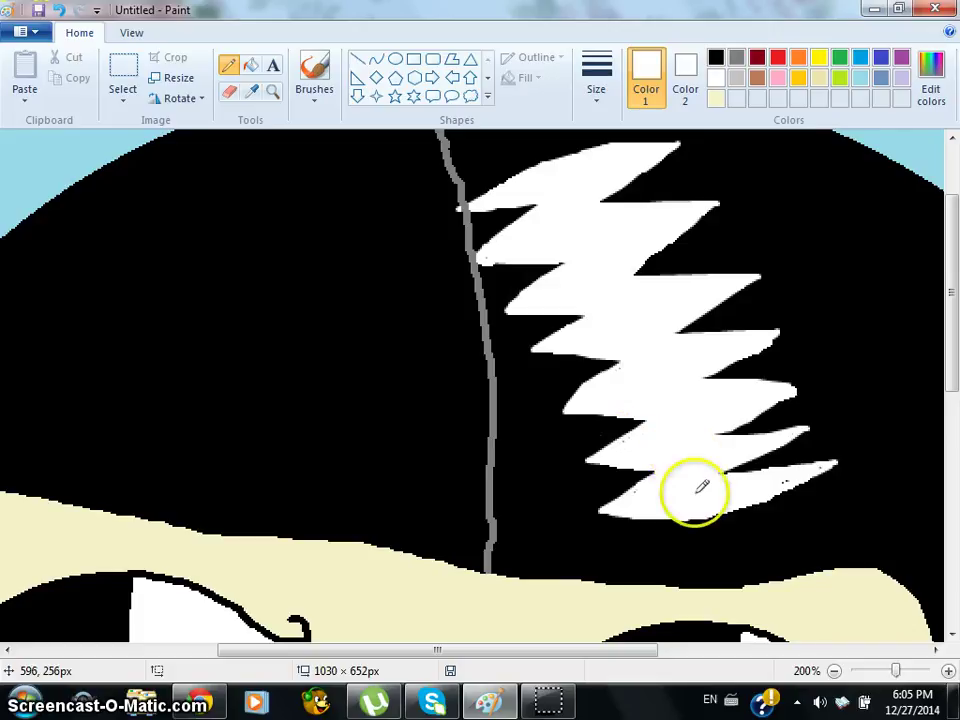
Draw a yellow pencil arc across the upper-right corner of the sky as the sun's outline.
{"action": "left_click", "coordinate": [836, 672]}
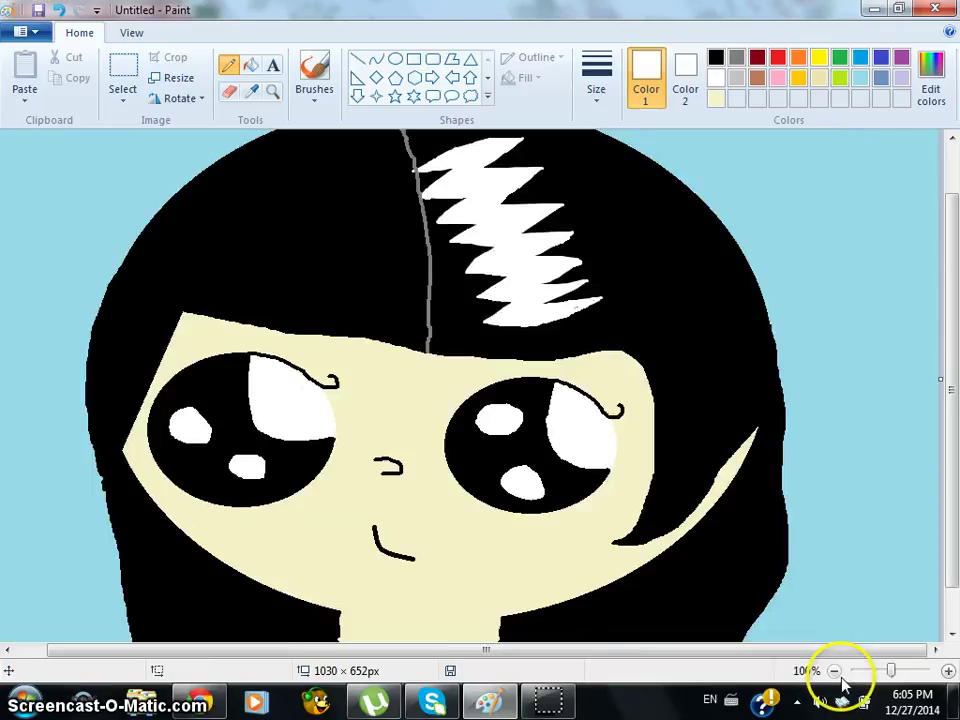
{"action": "left_click", "coordinate": [836, 672]}
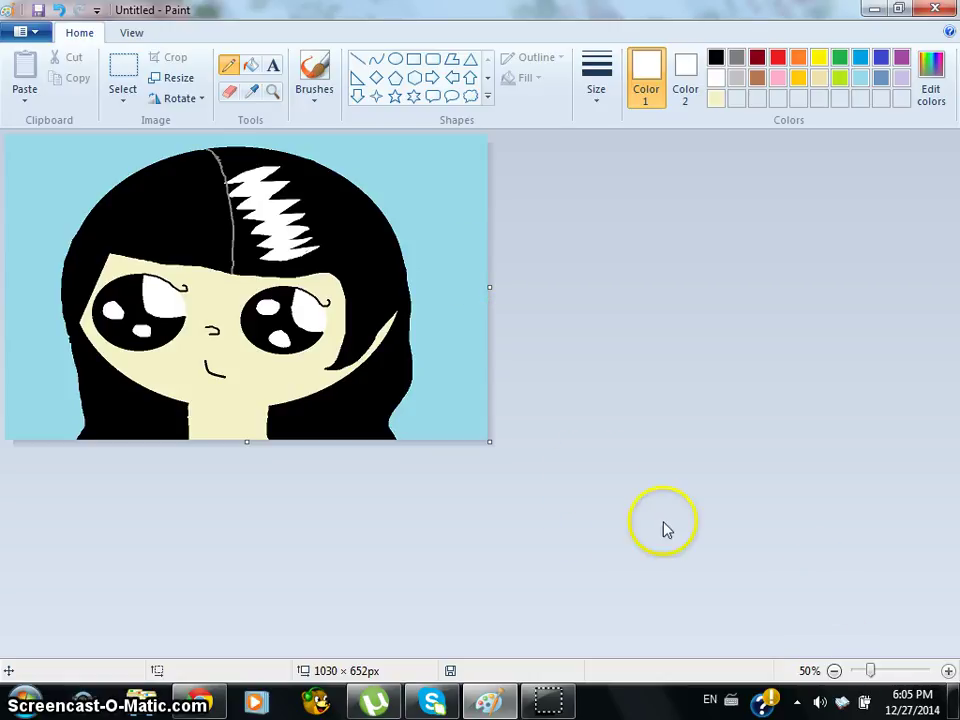
{"action": "left_click", "coordinate": [946, 672]}
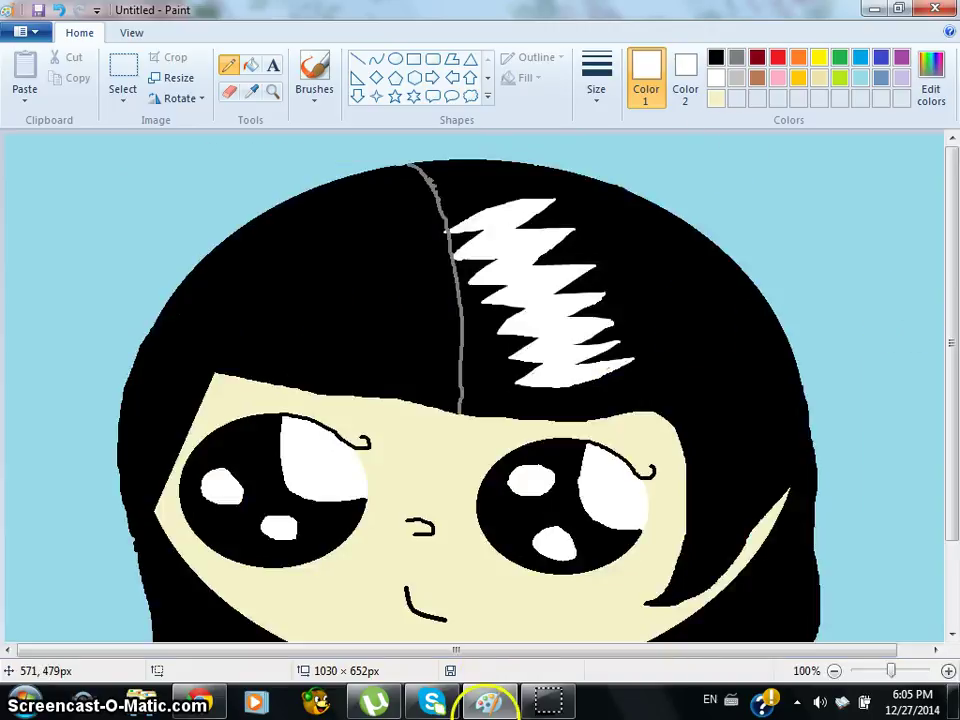
{"action": "left_click_drag", "start_coordinate": [493, 645], "coordinate": [524, 645]}
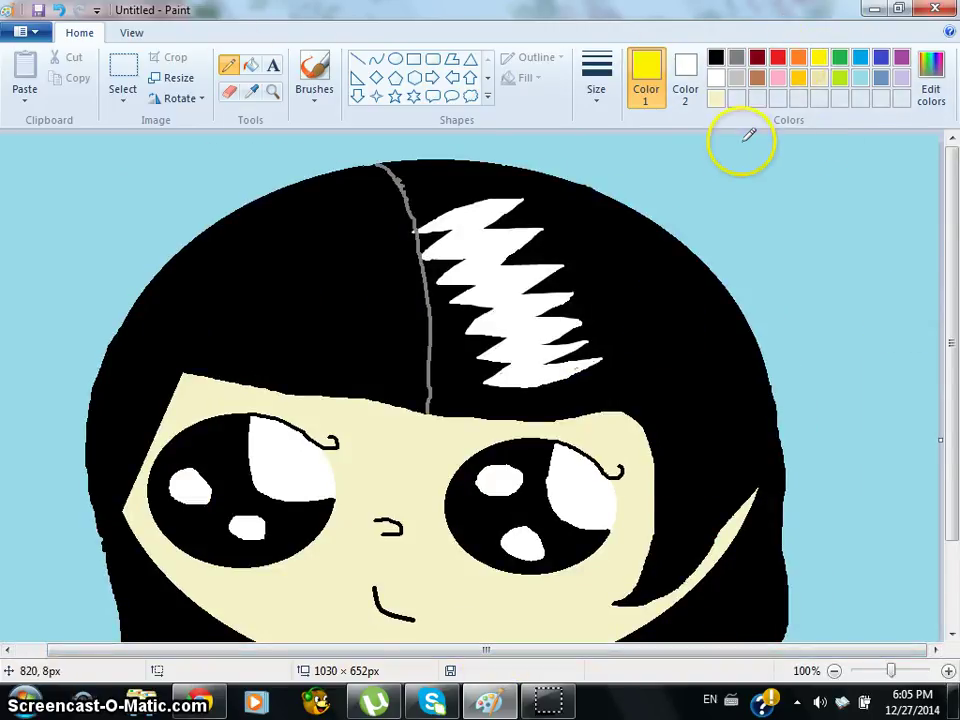
{"action": "mouse_move", "coordinate": [746, 152]}
{"action": "left_mouse_down"}
{"action": "mouse_move", "coordinate": [800, 248]}
{"action": "mouse_move", "coordinate": [900, 285]}
{"action": "left_mouse_up"}
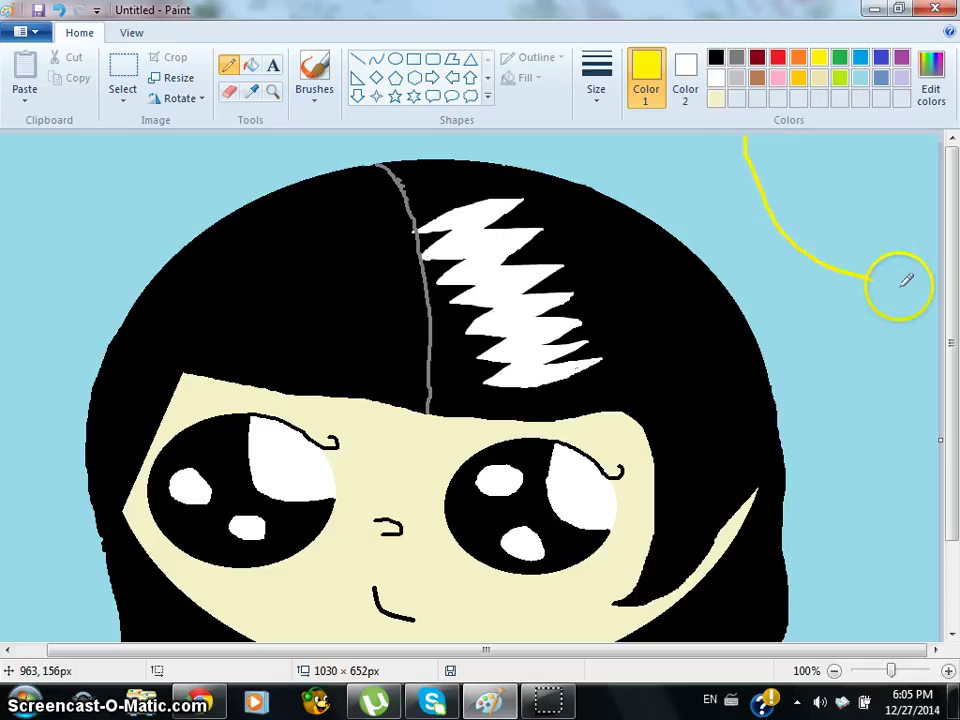
Try to fill the sun's corner area with yellow, and undo the fill.
{"action": "left_click", "coordinate": [250, 65]}
{"action": "left_click", "coordinate": [874, 195]}
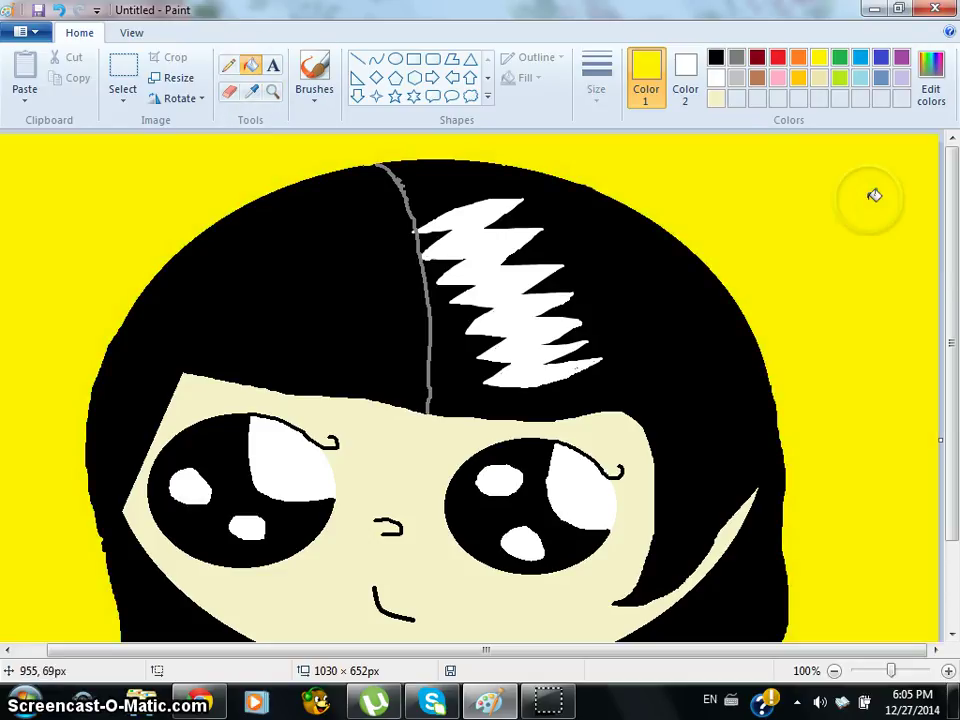
{"action": "left_click", "coordinate": [55, 10]}
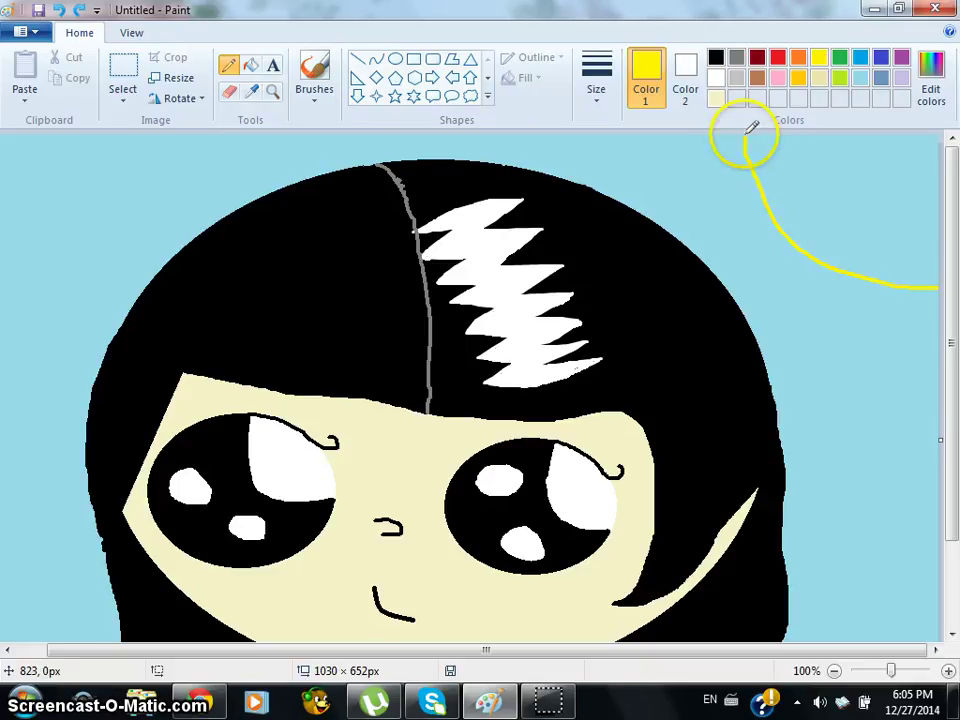
Fill the sun shape enclosed by the arc in the sky's corner with yellow.
{"action": "left_click", "coordinate": [680, 163]}
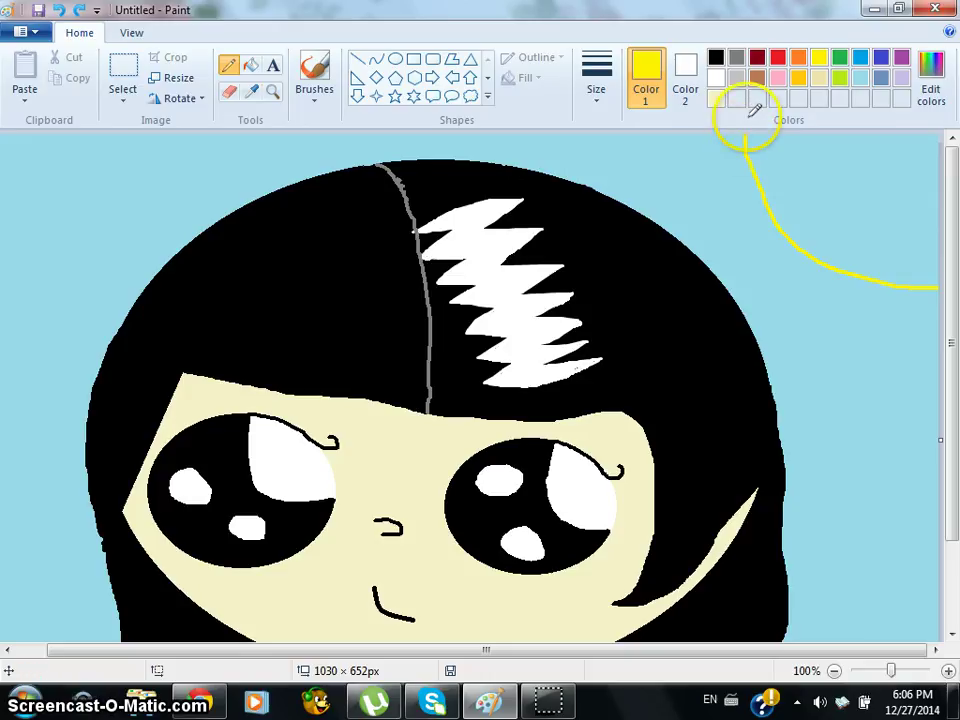
{"action": "left_click", "coordinate": [250, 65]}
{"action": "left_click", "coordinate": [850, 215]}
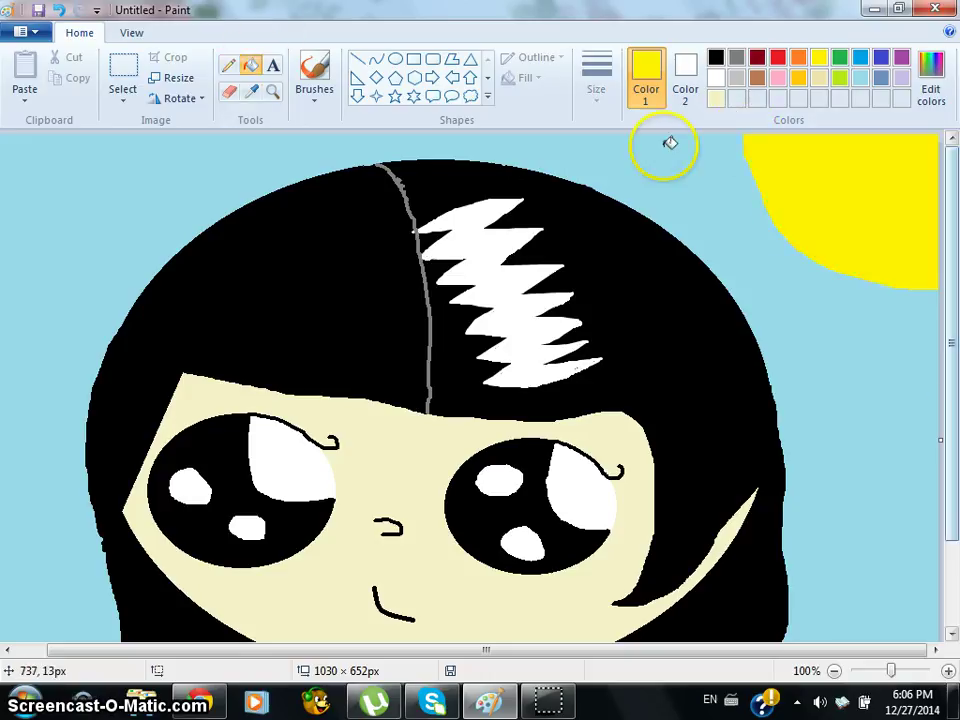
Draw six short yellow pencil rays spaced around the sun's curved edge.
{"action": "mouse_move", "coordinate": [951, 321]}
{"action": "left_mouse_down"}
{"action": "mouse_move", "coordinate": [955, 395]}
{"action": "mouse_move", "coordinate": [953, 300]}
{"action": "mouse_move", "coordinate": [957, 370]}
{"action": "mouse_move", "coordinate": [945, 424]}
{"action": "mouse_move", "coordinate": [951, 322]}
{"action": "left_mouse_up"}
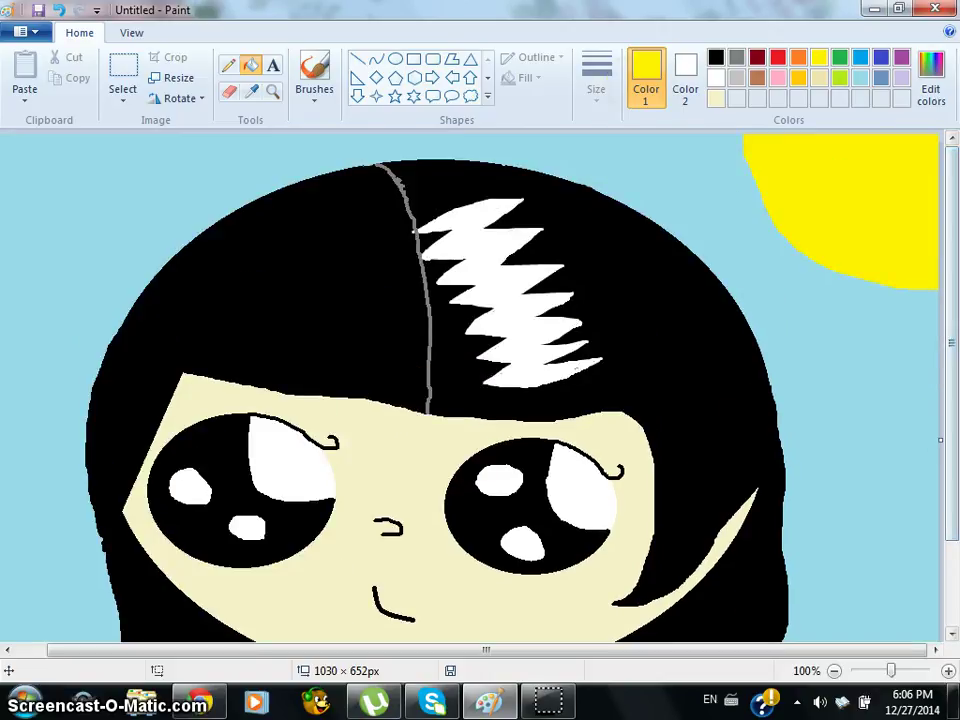
{"action": "left_click", "coordinate": [357, 58]}
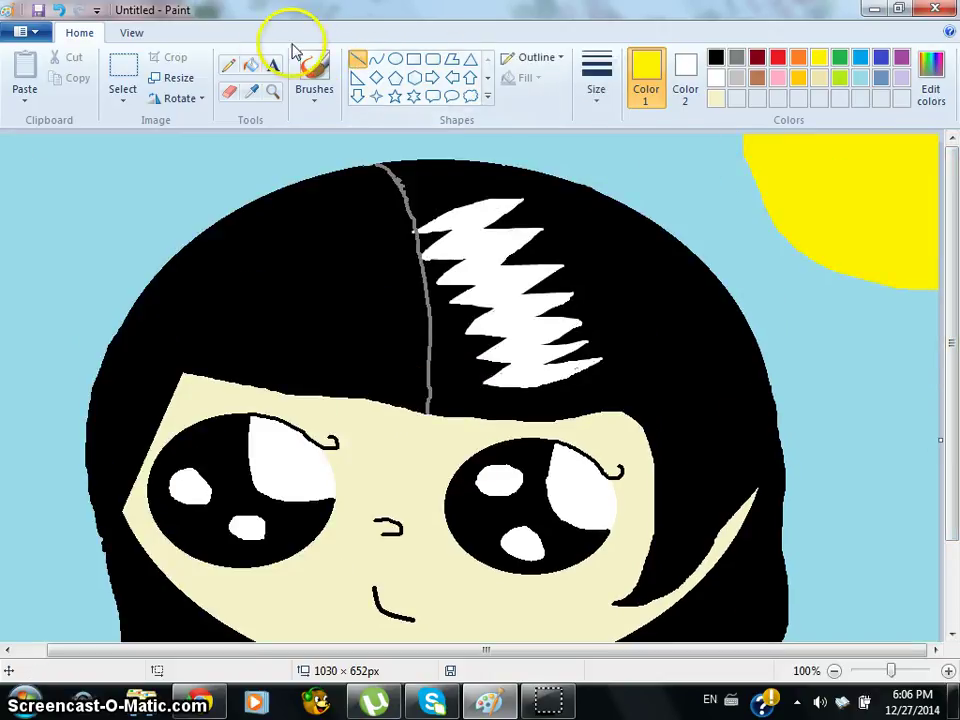
{"action": "left_click", "coordinate": [228, 64]}
{"action": "left_click_drag", "start_coordinate": [653, 170], "coordinate": [728, 170]}
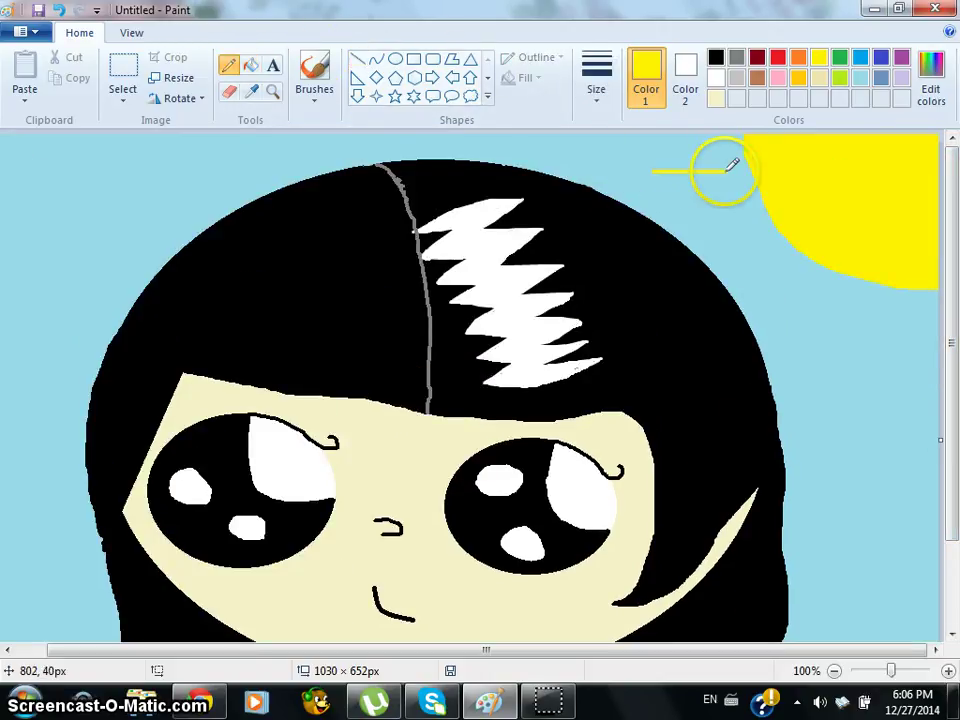
{"action": "left_click_drag", "start_coordinate": [690, 229], "coordinate": [753, 213]}
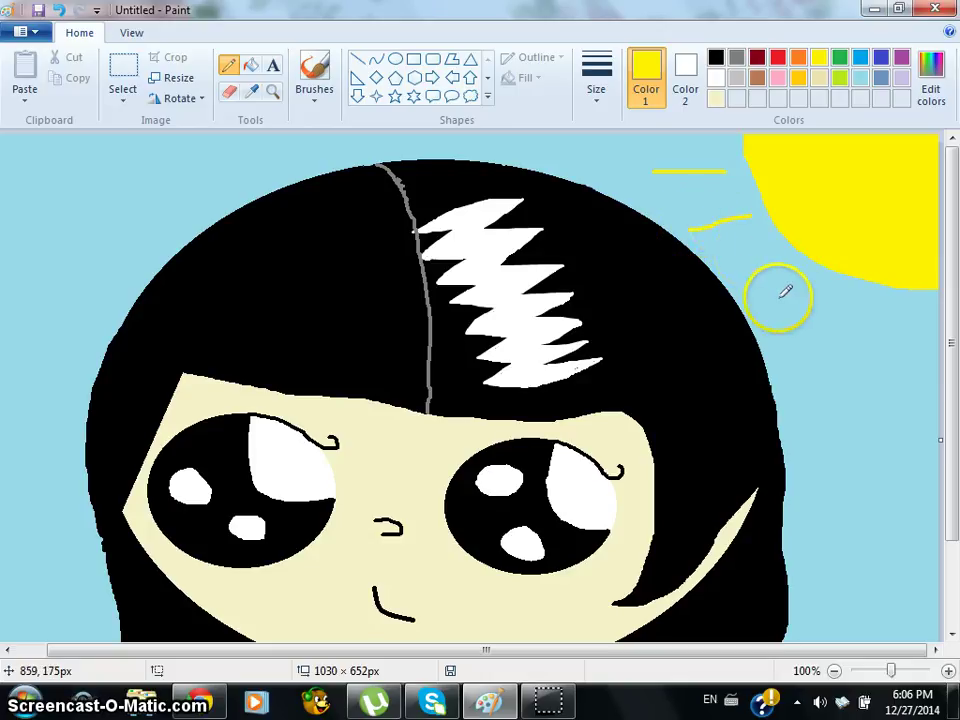
{"action": "left_click_drag", "start_coordinate": [748, 283], "coordinate": [770, 262]}
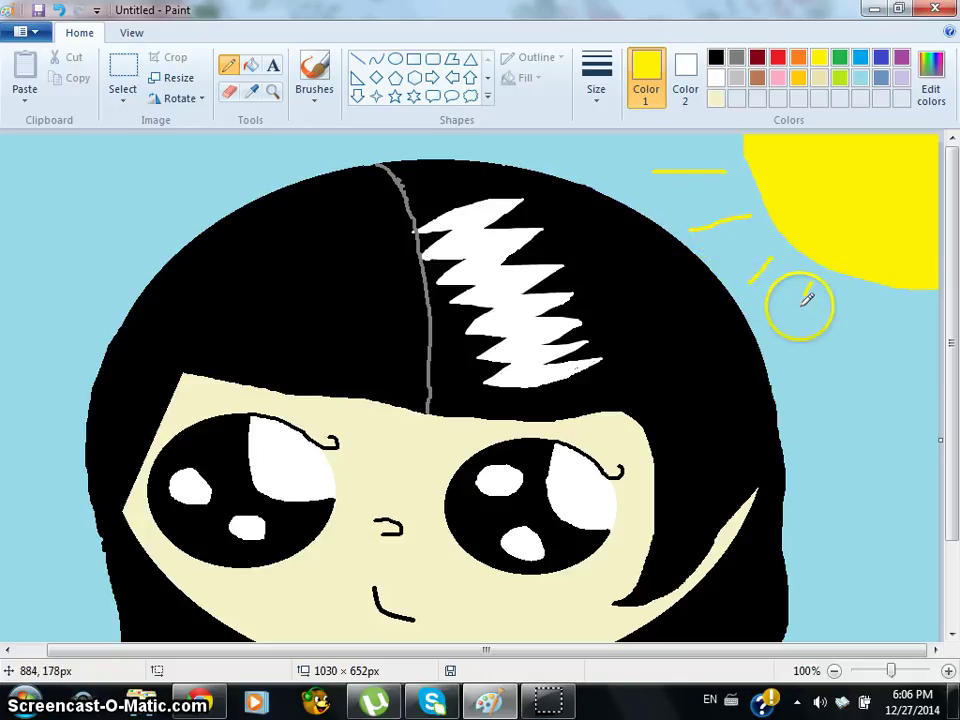
{"action": "left_click_drag", "start_coordinate": [806, 300], "coordinate": [796, 323]}
{"action": "left_click_drag", "start_coordinate": [872, 326], "coordinate": [868, 355]}
{"action": "left_click_drag", "start_coordinate": [913, 313], "coordinate": [921, 378]}
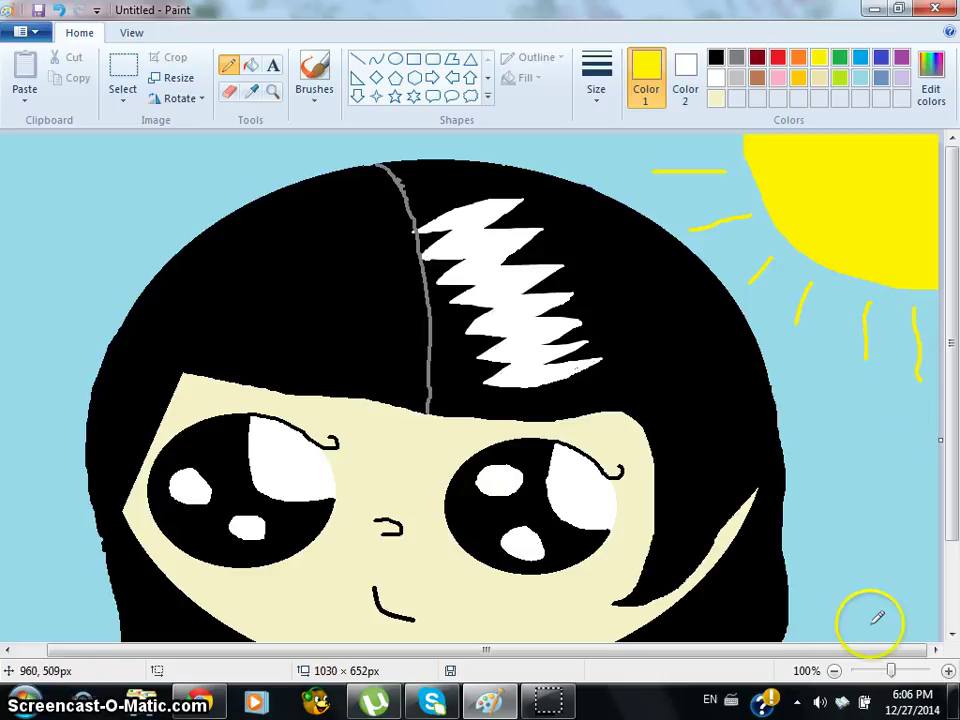
Save the finished picture of the girl with the sun and sky.
{"action": "left_click", "coordinate": [835, 671]}
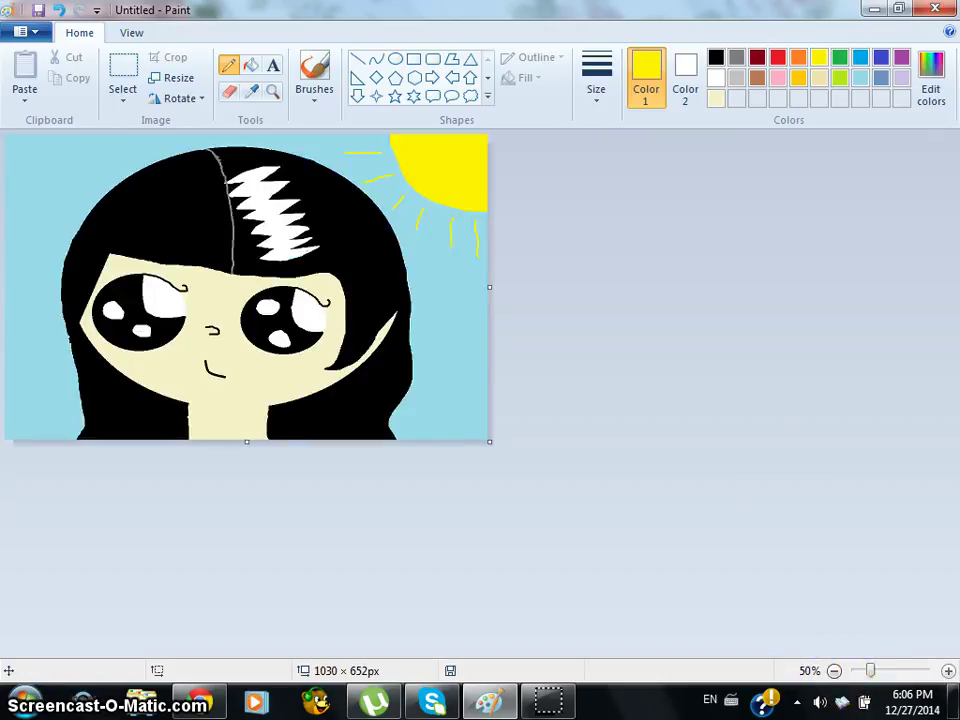
{"action": "left_click", "coordinate": [948, 671]}
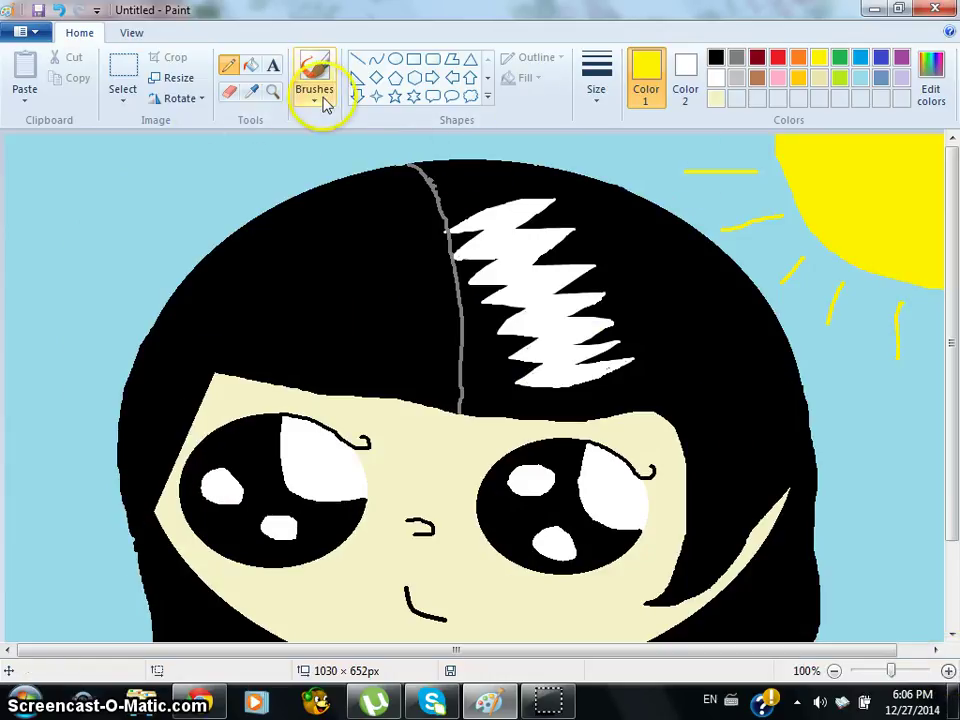
{"action": "left_click", "coordinate": [834, 671]}
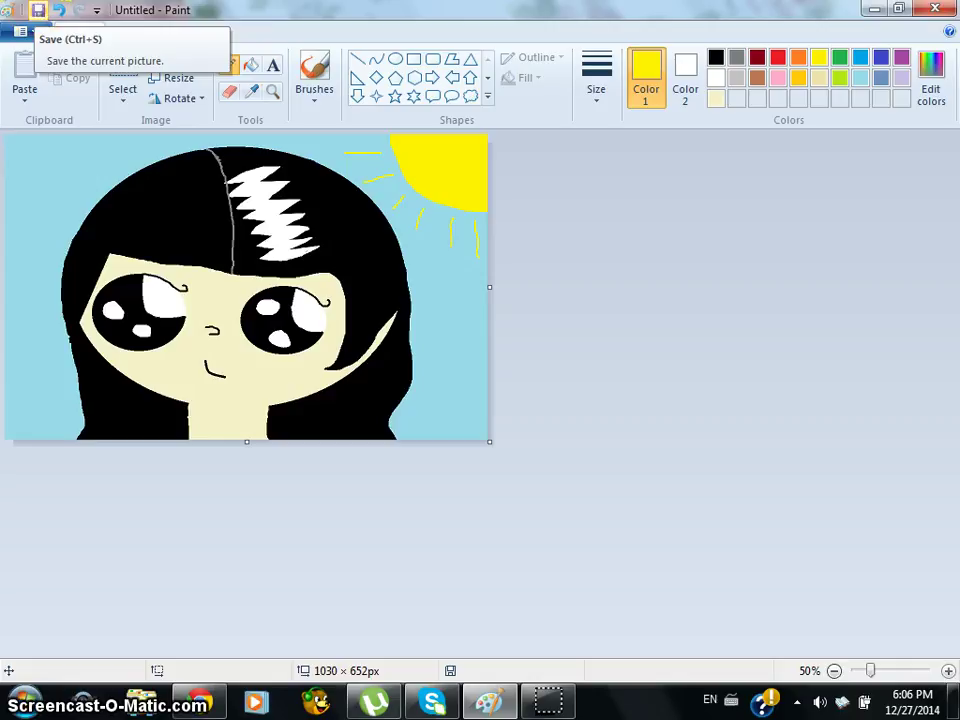
{"action": "left_click", "coordinate": [33, 11]}
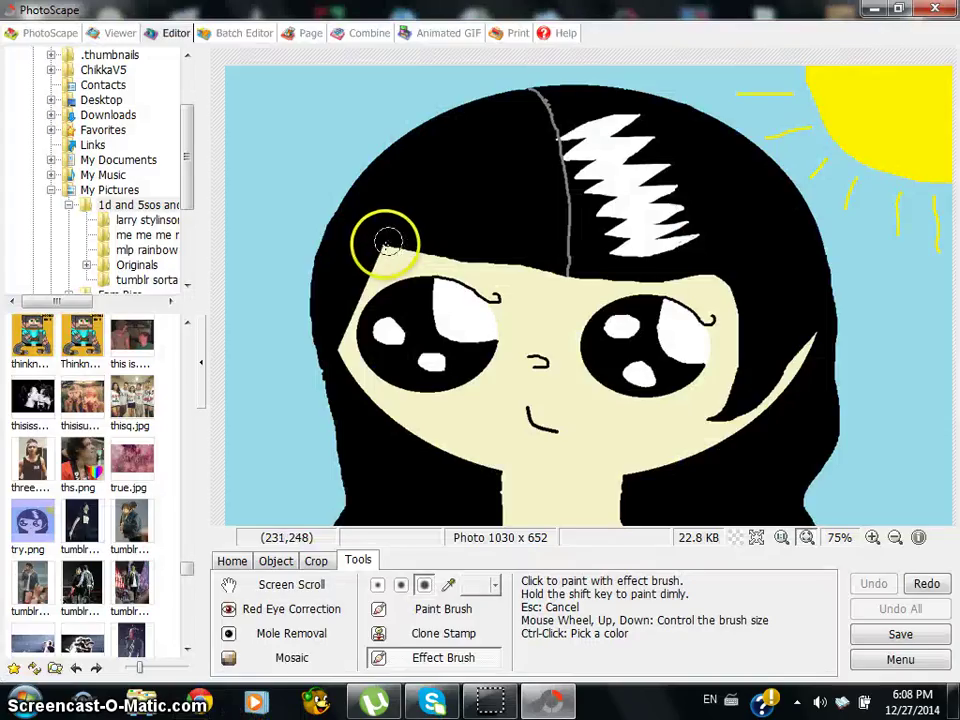
In PhotoScape, shade the skin below the fringe, beside the right hair strand and along the neck's right edge with the Darken - High Effect Brush.
{"action": "left_click", "coordinate": [410, 253]}
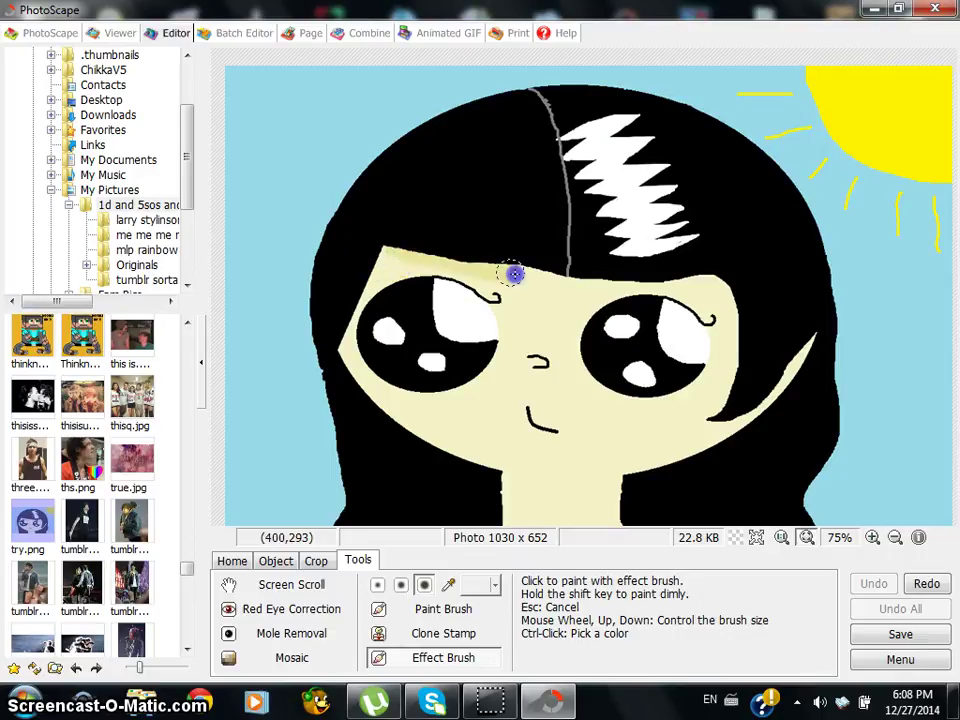
{"action": "mouse_move", "coordinate": [697, 284]}
{"action": "left_mouse_down"}
{"action": "mouse_move", "coordinate": [724, 276]}
{"action": "mouse_move", "coordinate": [731, 295]}
{"action": "left_mouse_up"}
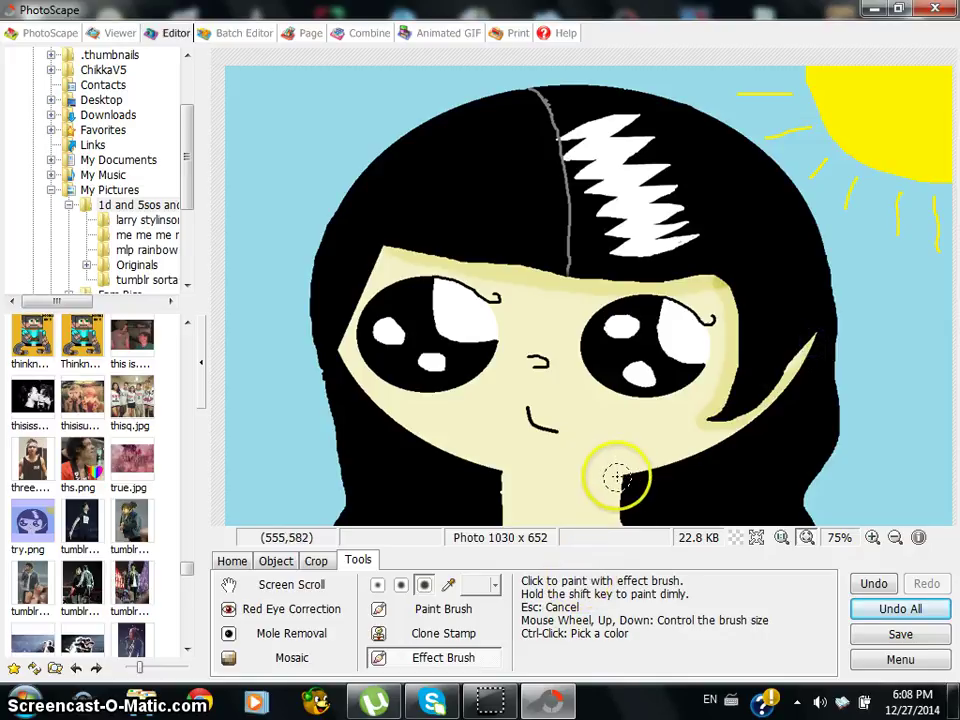
{"action": "left_click", "coordinate": [616, 518]}
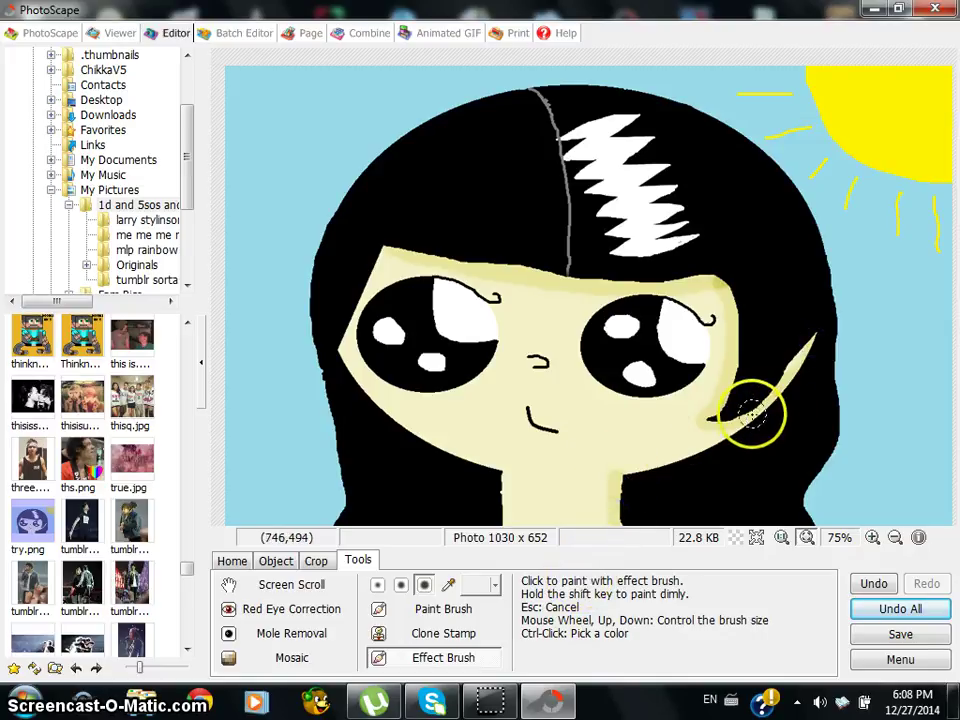
Try darkening along the right jawline and across the top of the neck, and undo the stroke.
{"action": "left_click", "coordinate": [729, 438]}
{"action": "left_click_drag", "start_coordinate": [614, 474], "coordinate": [506, 480]}
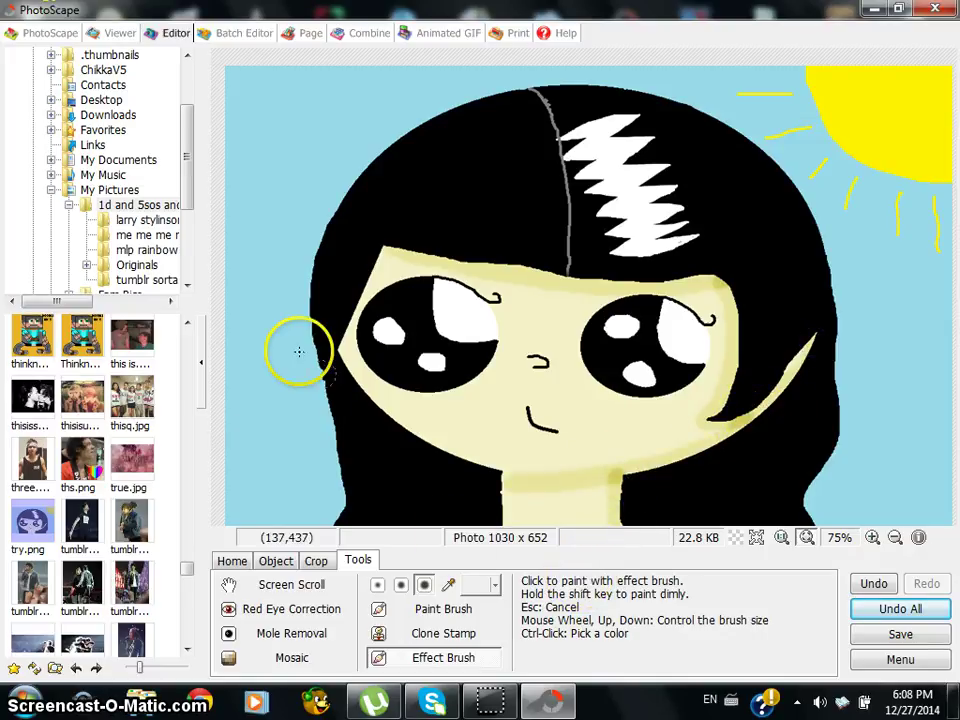
{"action": "left_click", "coordinate": [870, 583]}
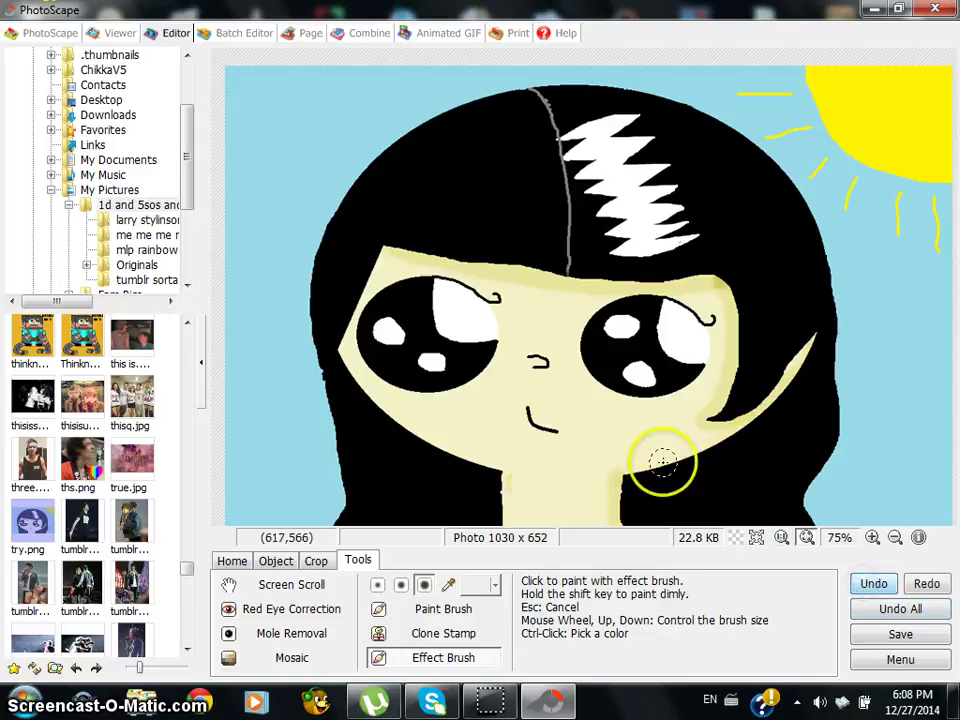
Darken the skin along the right jawline from the hair strand's tip towards the neck.
{"action": "left_click", "coordinate": [745, 426]}
{"action": "left_click_drag", "start_coordinate": [719, 441], "coordinate": [692, 452]}
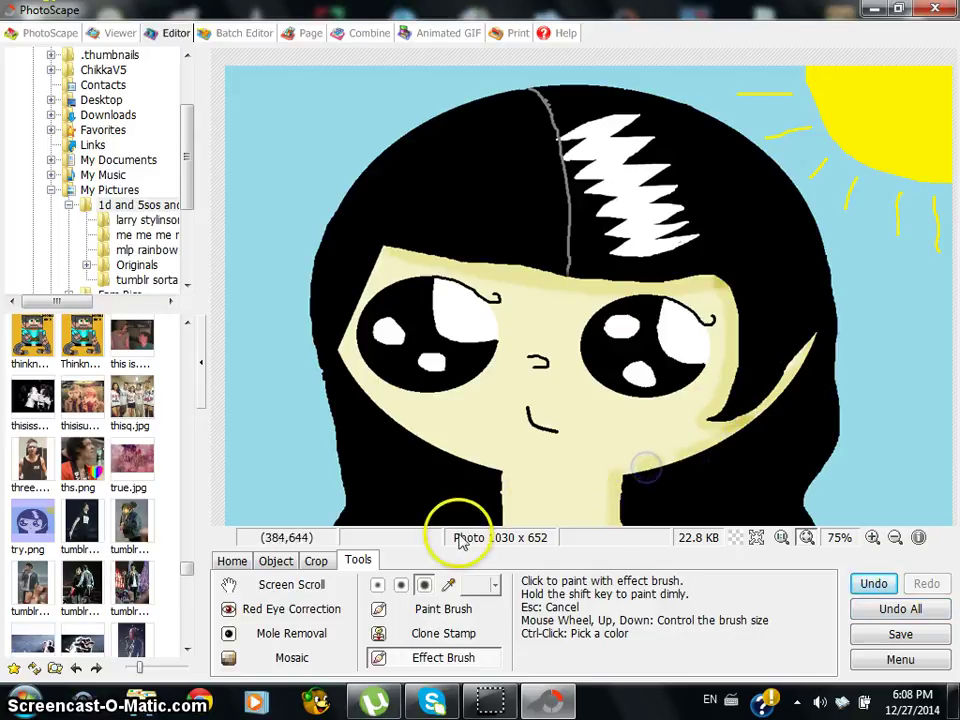
Try darkening spots across the top of the neck and along the left side of the face, and undo them.
{"action": "left_click", "coordinate": [543, 481]}
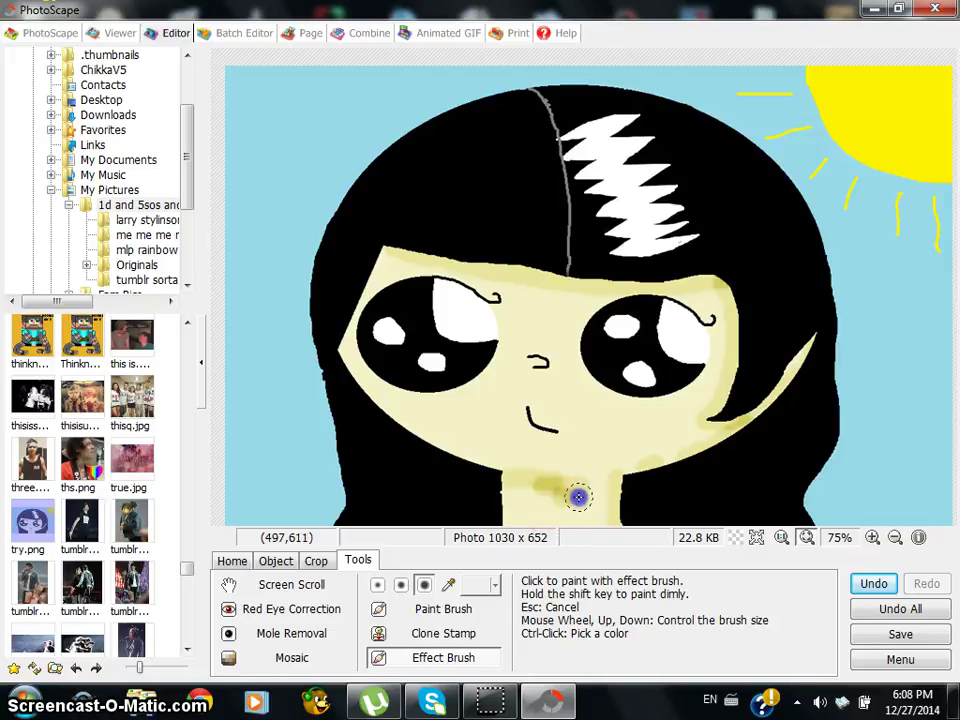
{"action": "left_click", "coordinate": [375, 261]}
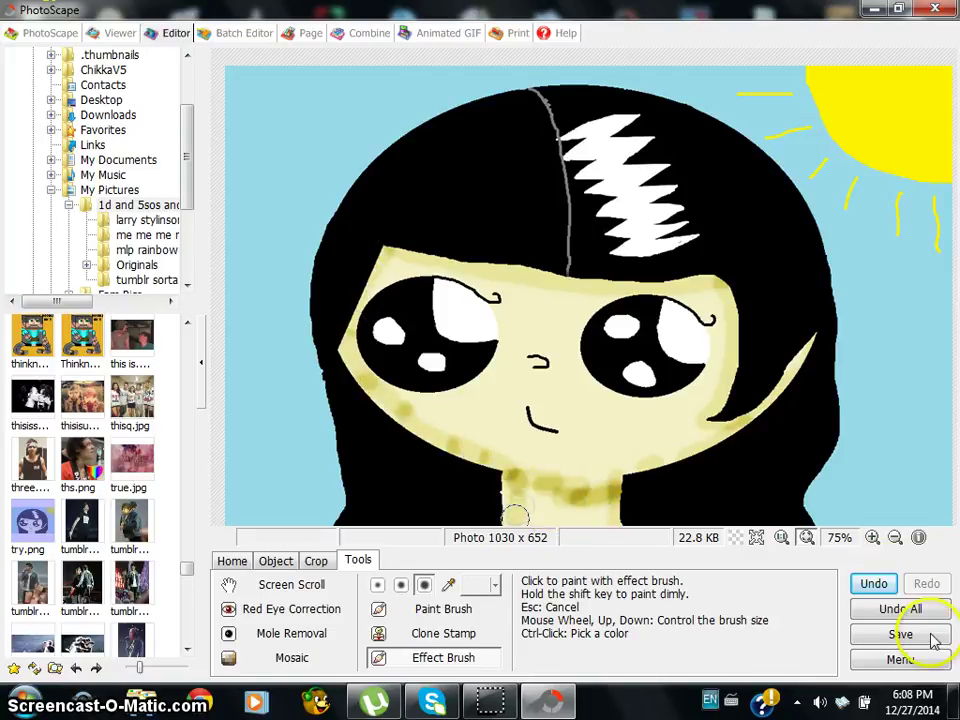
{"action": "left_click", "coordinate": [872, 584]}
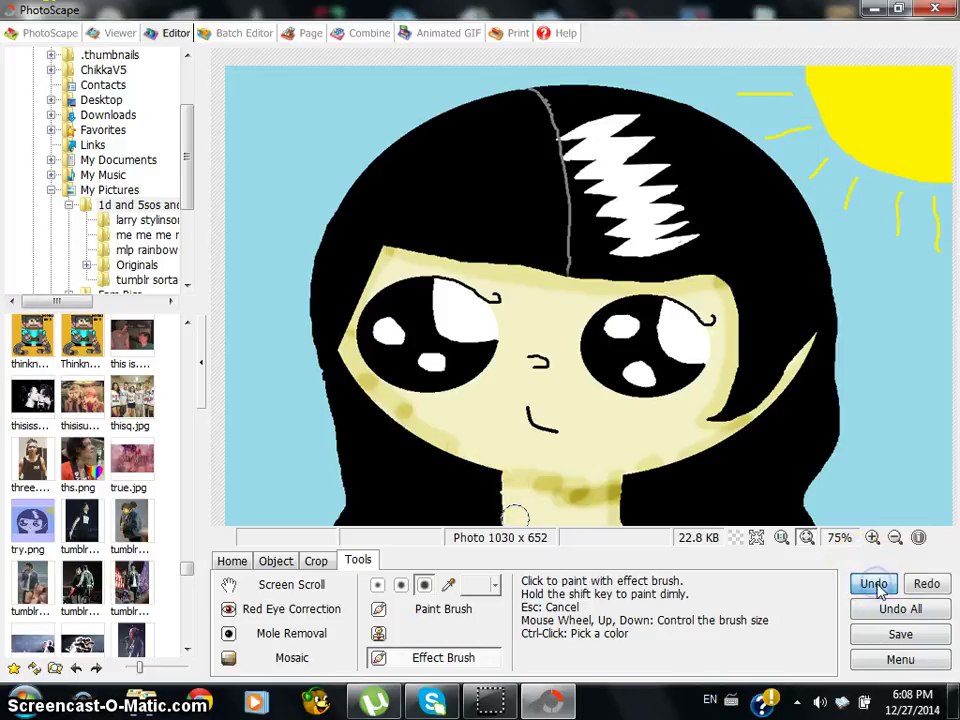
{"action": "left_click", "coordinate": [875, 586]}
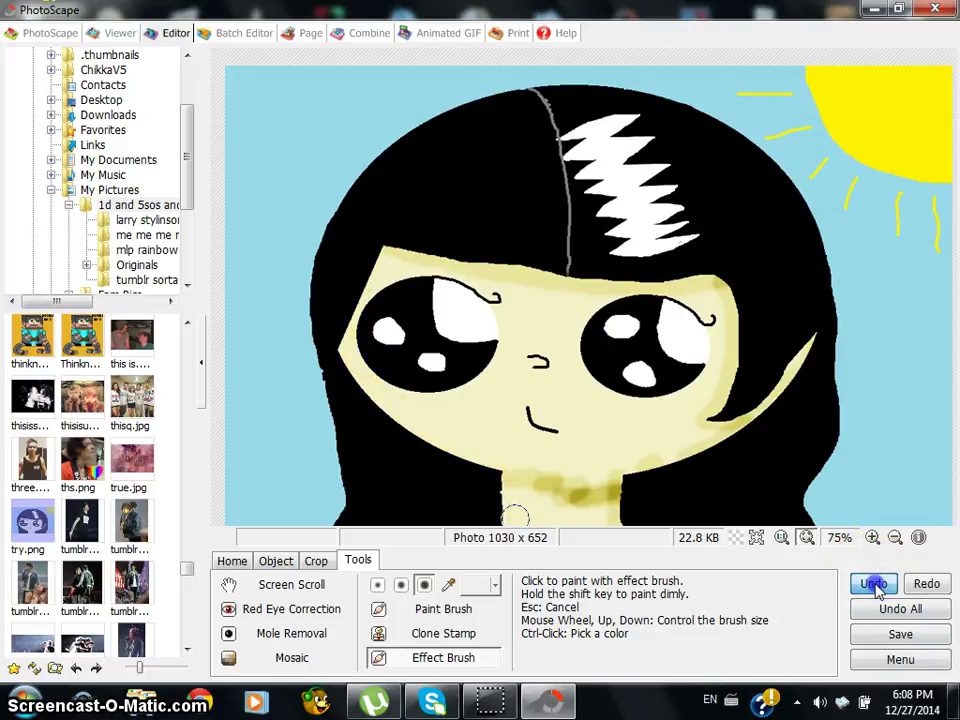
{"action": "left_click", "coordinate": [875, 586]}
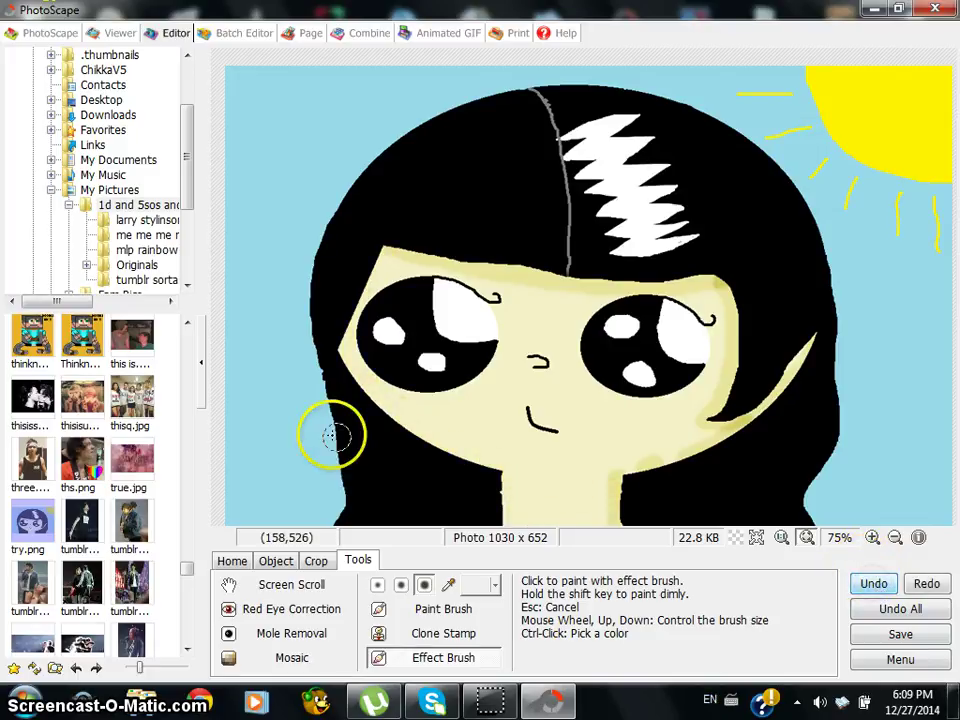
Darken the neck's left edge and the skin along the left side of the face.
{"action": "left_click", "coordinate": [509, 499]}
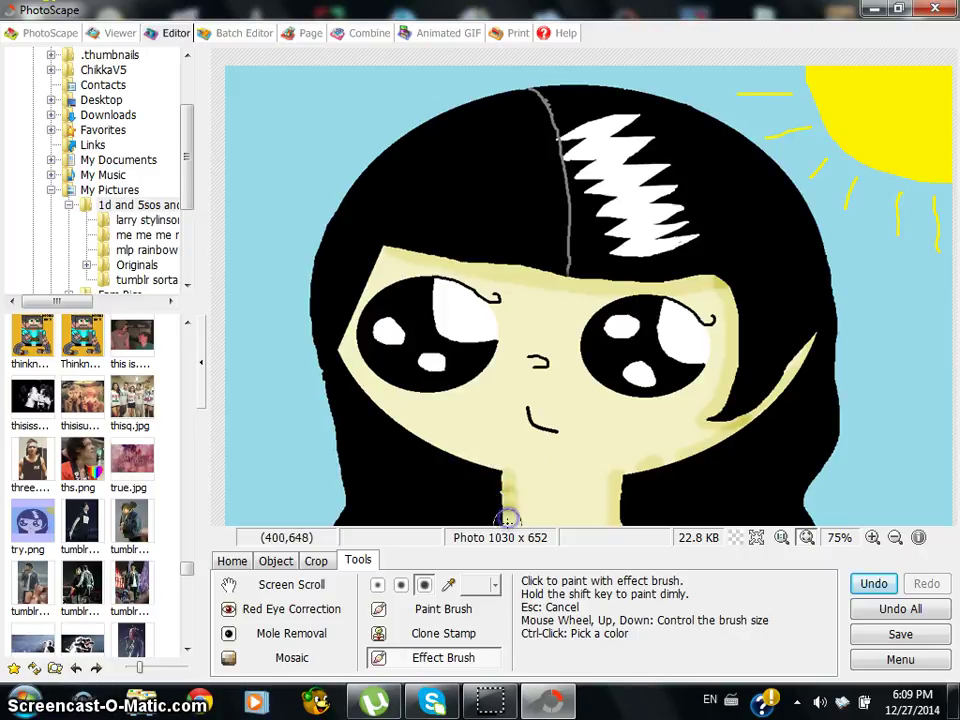
{"action": "left_click", "coordinate": [372, 272]}
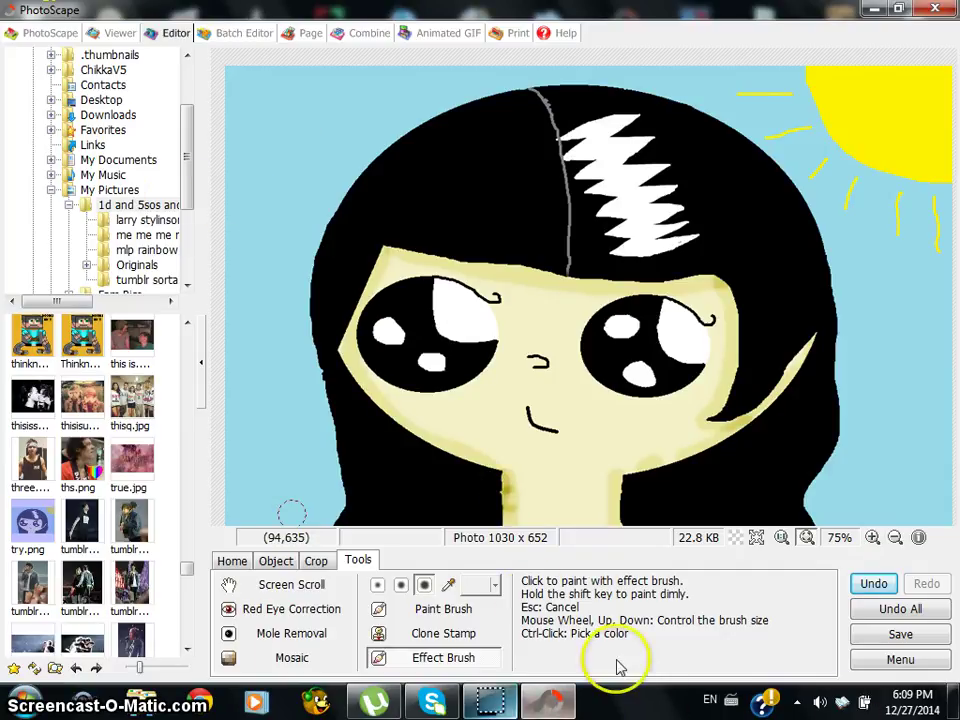
Set the Effect Brush to Deepen - High and brush along the left edge of the face.
{"action": "left_click", "coordinate": [454, 657]}
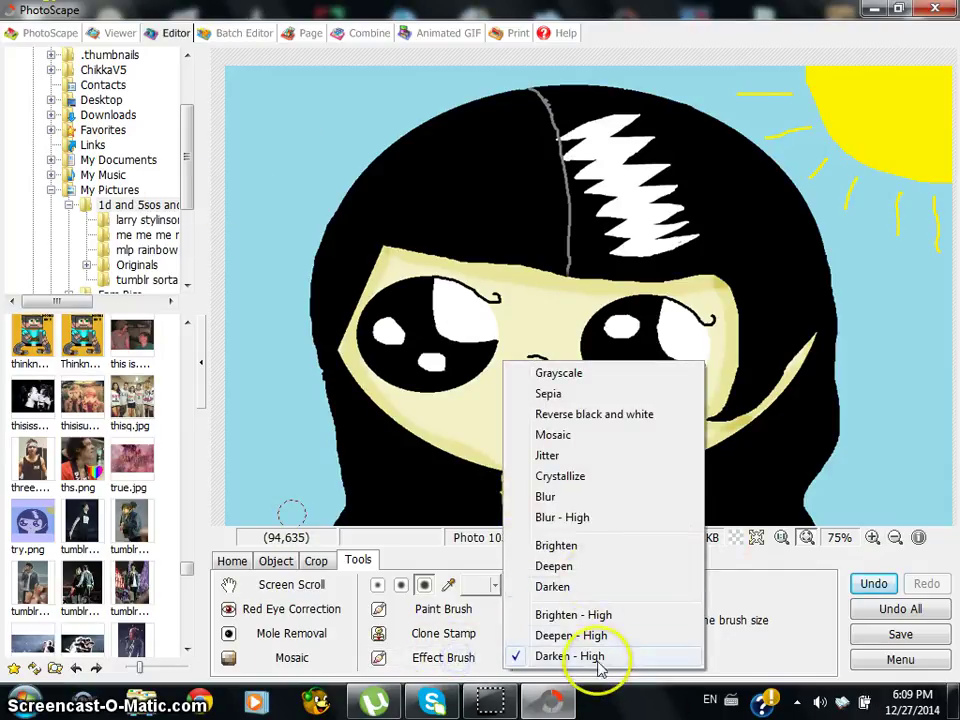
{"action": "left_click", "coordinate": [625, 635]}
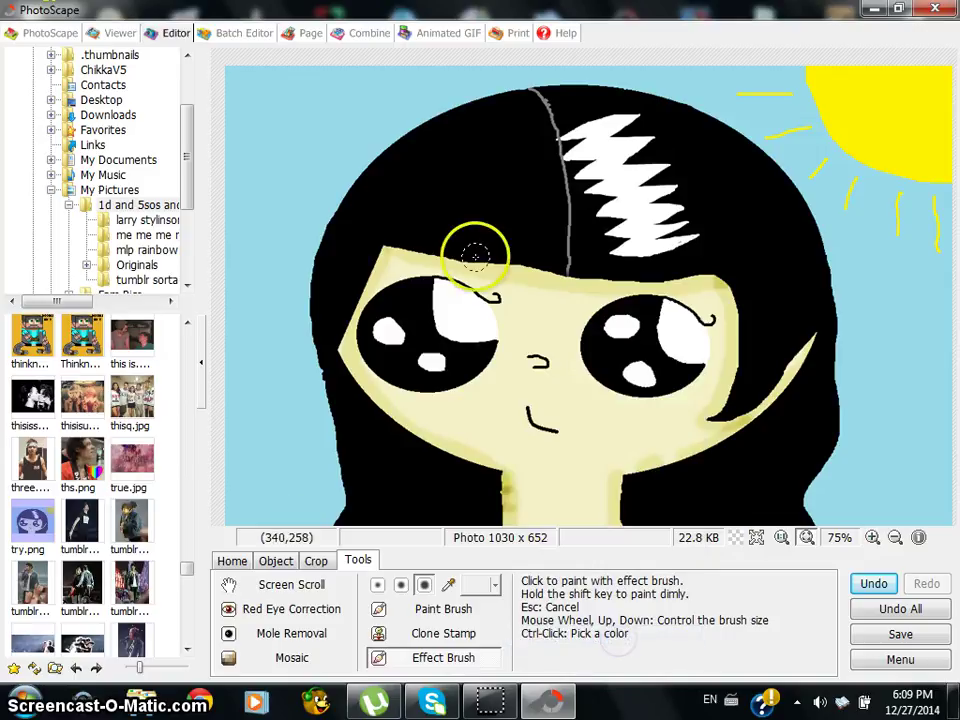
{"action": "left_click_drag", "start_coordinate": [373, 250], "coordinate": [333, 350]}
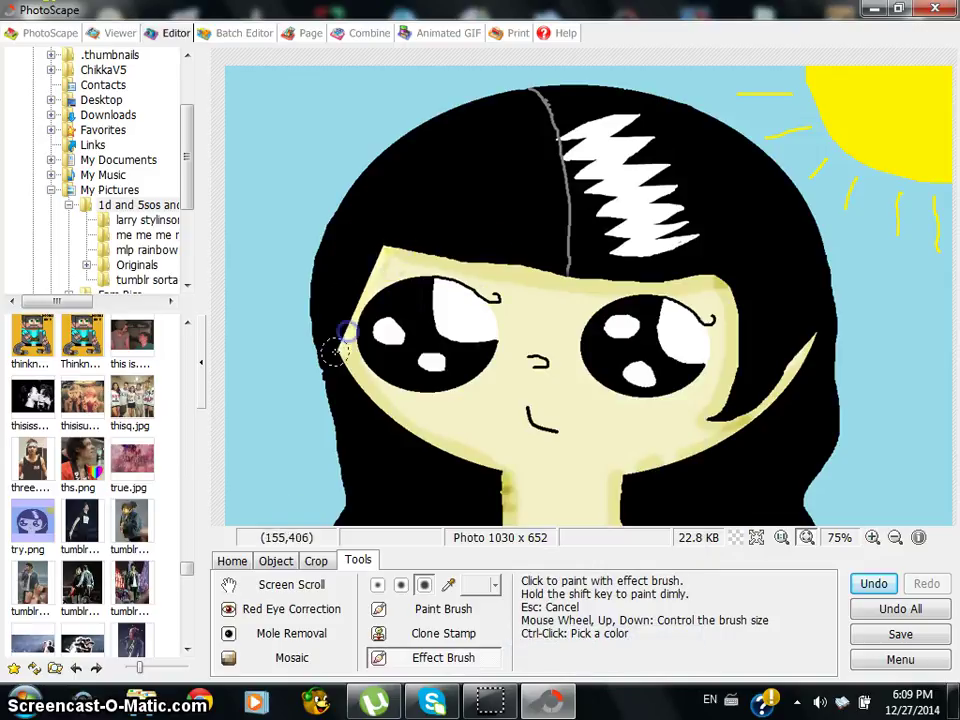
Try deepening the left jaw and neck shading with the Effect Brush, and undo the neck strokes.
{"action": "mouse_move", "coordinate": [345, 419]}
{"action": "left_mouse_down"}
{"action": "mouse_move", "coordinate": [410, 434]}
{"action": "mouse_move", "coordinate": [437, 475]}
{"action": "mouse_move", "coordinate": [413, 427]}
{"action": "mouse_move", "coordinate": [465, 465]}
{"action": "mouse_move", "coordinate": [524, 488]}
{"action": "mouse_move", "coordinate": [504, 475]}
{"action": "mouse_move", "coordinate": [526, 530]}
{"action": "mouse_move", "coordinate": [504, 466]}
{"action": "mouse_move", "coordinate": [514, 497]}
{"action": "left_mouse_up"}
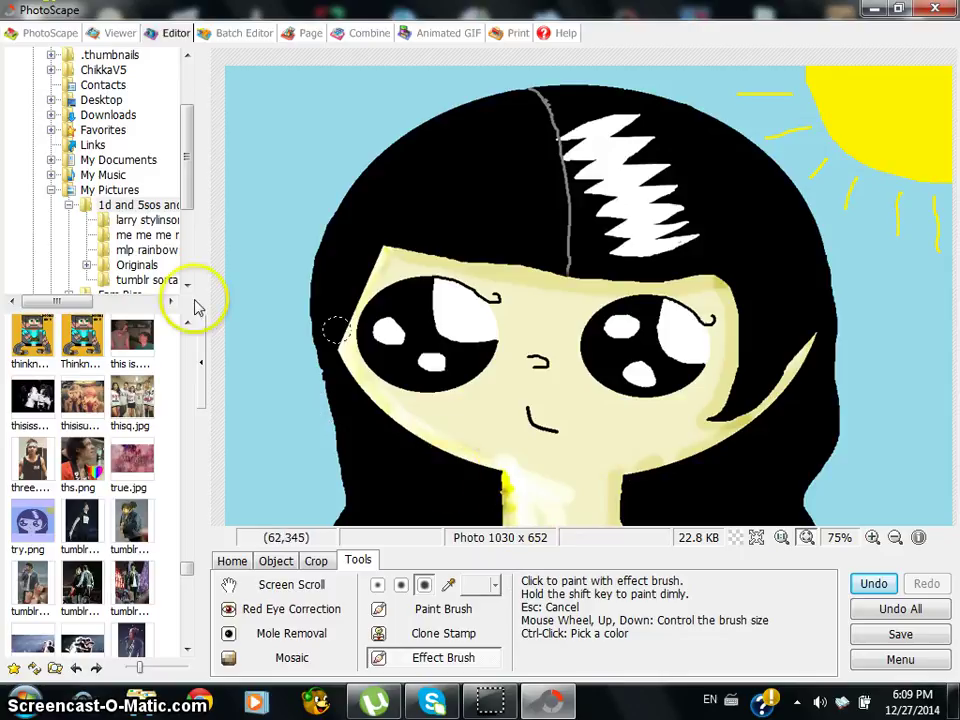
{"action": "left_click", "coordinate": [874, 584]}
{"action": "left_click", "coordinate": [874, 584]}
{"action": "left_click", "coordinate": [874, 584]}
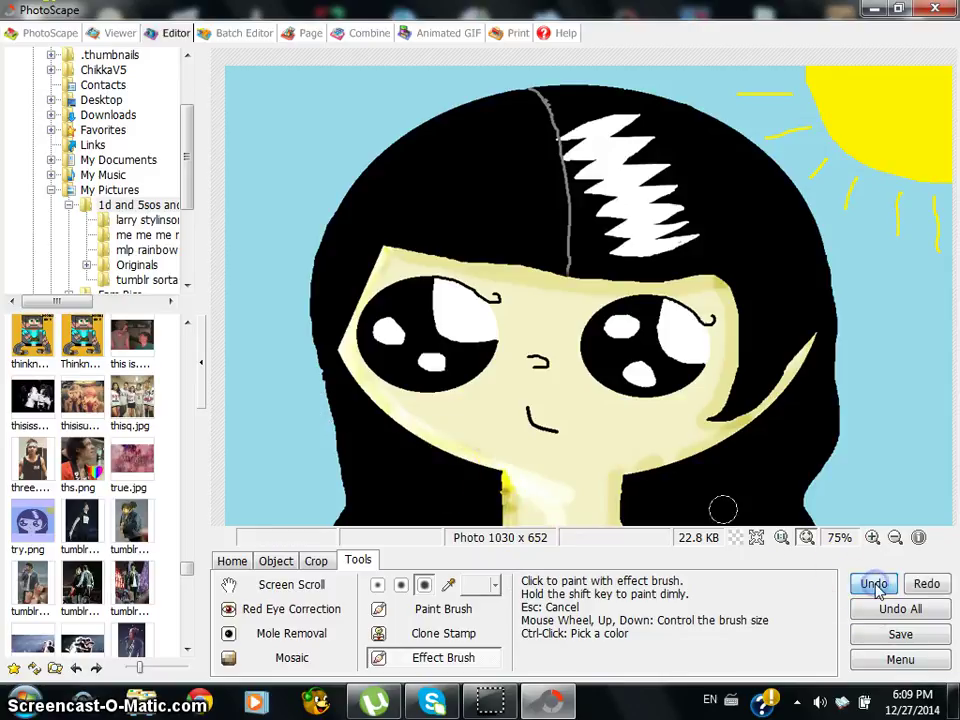
{"action": "left_click", "coordinate": [874, 584]}
Deepen the skin shading along the left jawline, the neck, the right jawline and the right side of the face.
{"action": "left_click", "coordinate": [443, 446]}
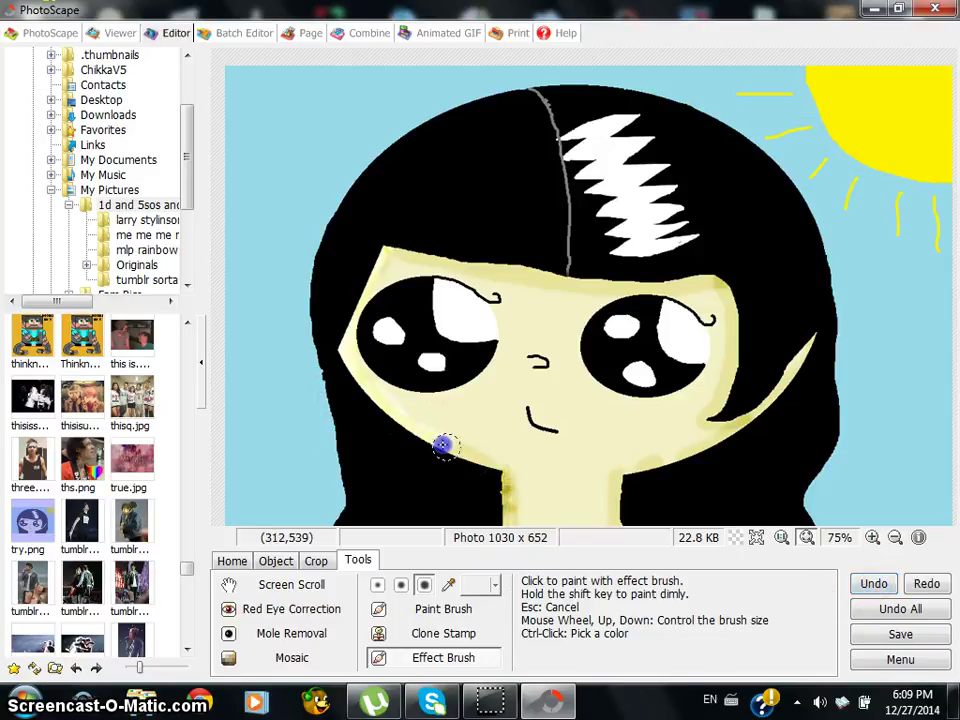
{"action": "left_click", "coordinate": [525, 521]}
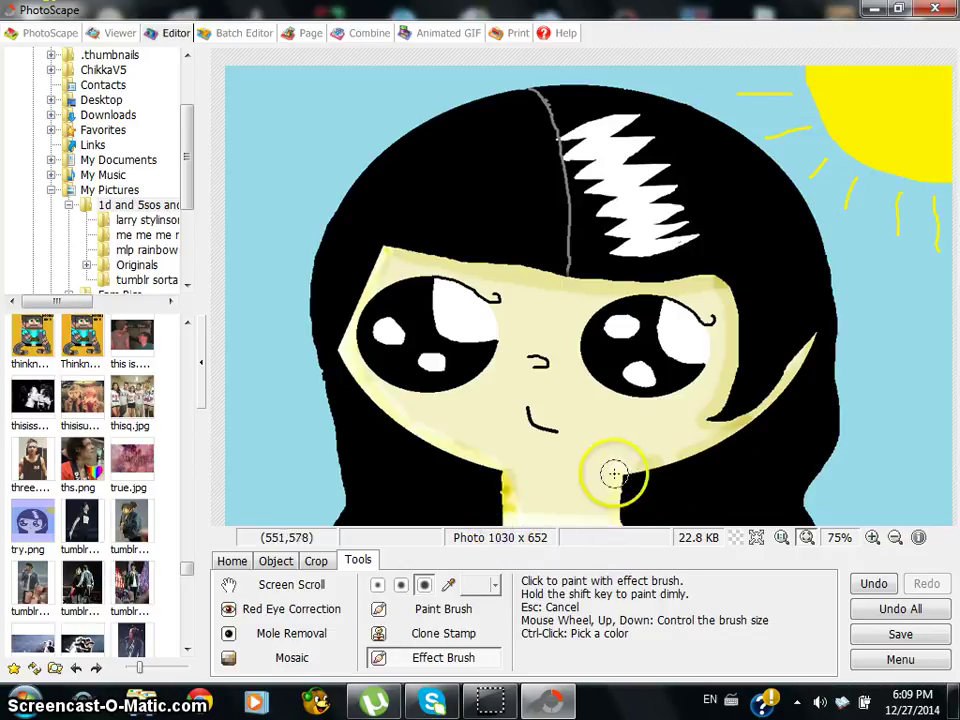
{"action": "left_click", "coordinate": [651, 457]}
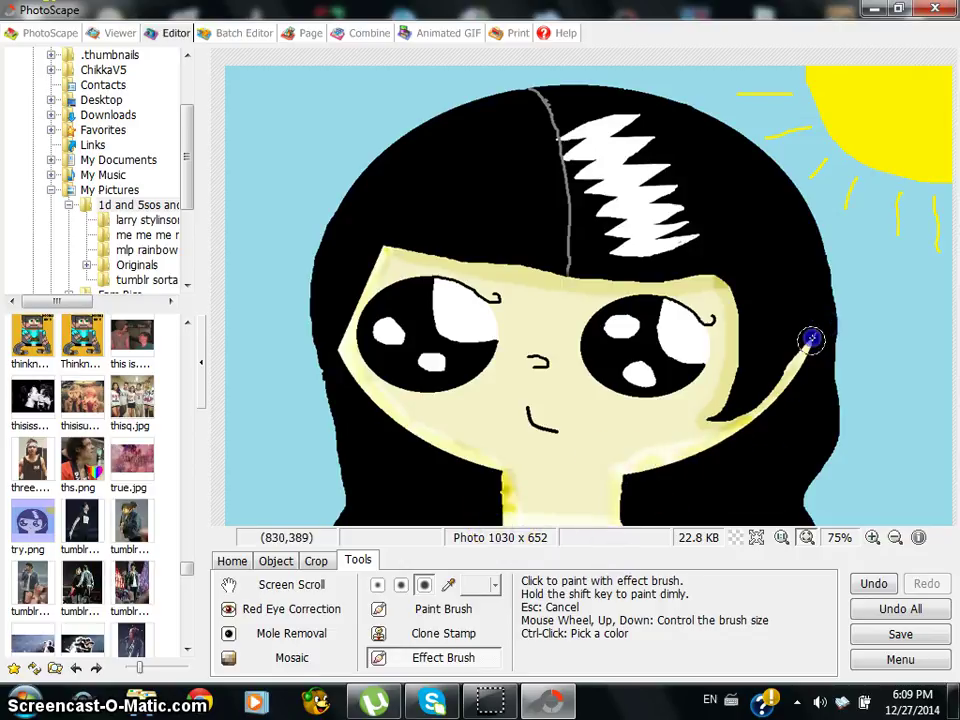
{"action": "left_click", "coordinate": [723, 348]}
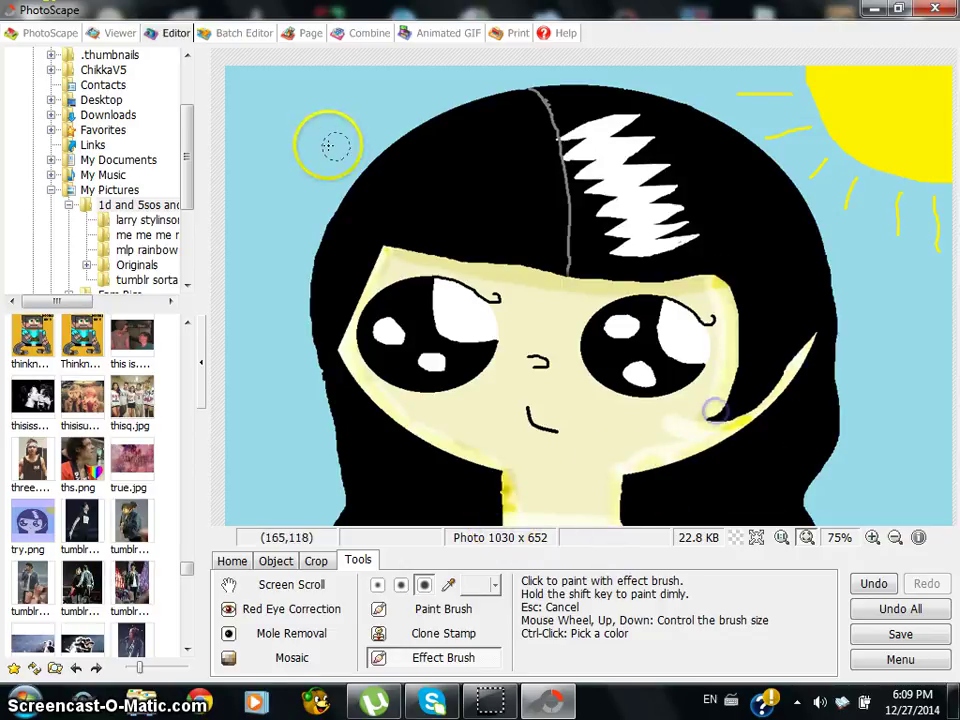
Deepen the skin shading below the fringe and along the face's left edge, and brush over the white zigzag highlight.
{"action": "left_click", "coordinate": [392, 251]}
{"action": "left_click", "coordinate": [573, 283]}
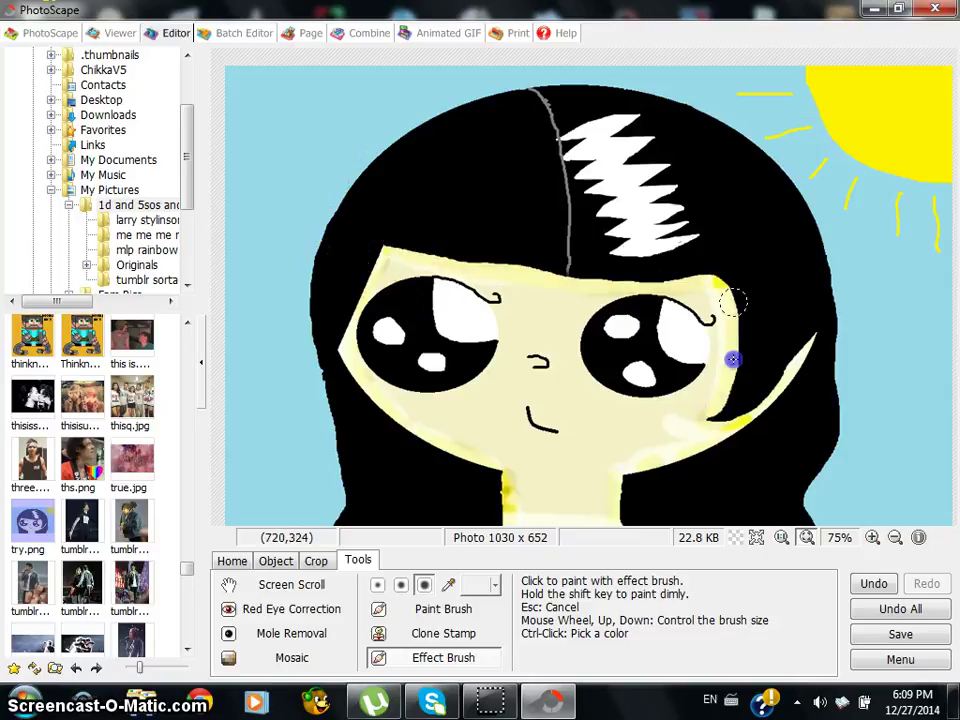
{"action": "left_click", "coordinate": [373, 312]}
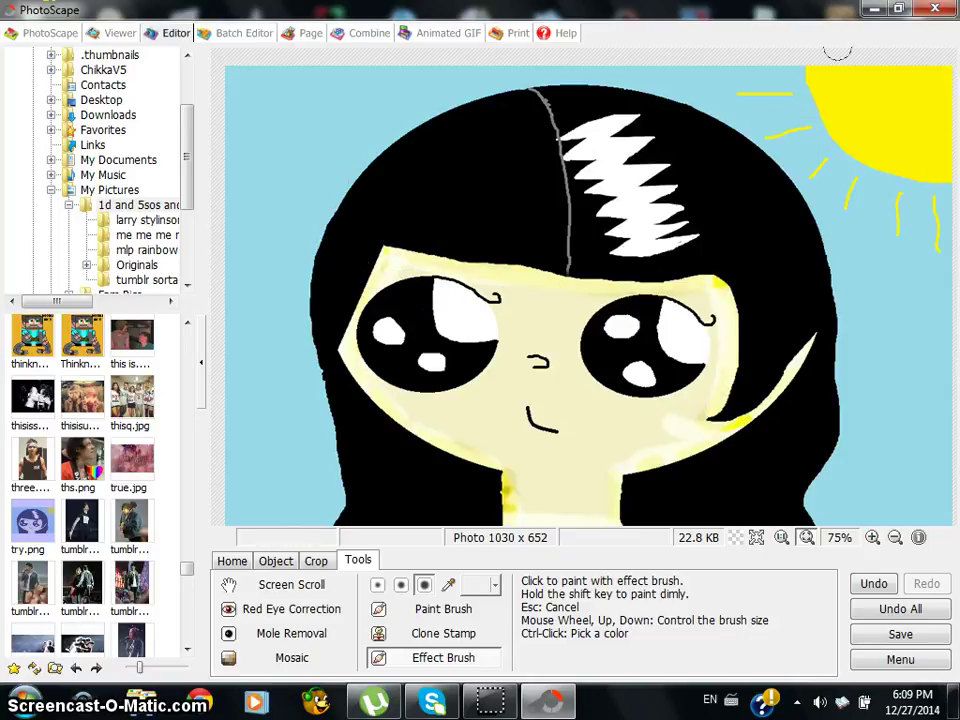
{"action": "left_click", "coordinate": [618, 128]}
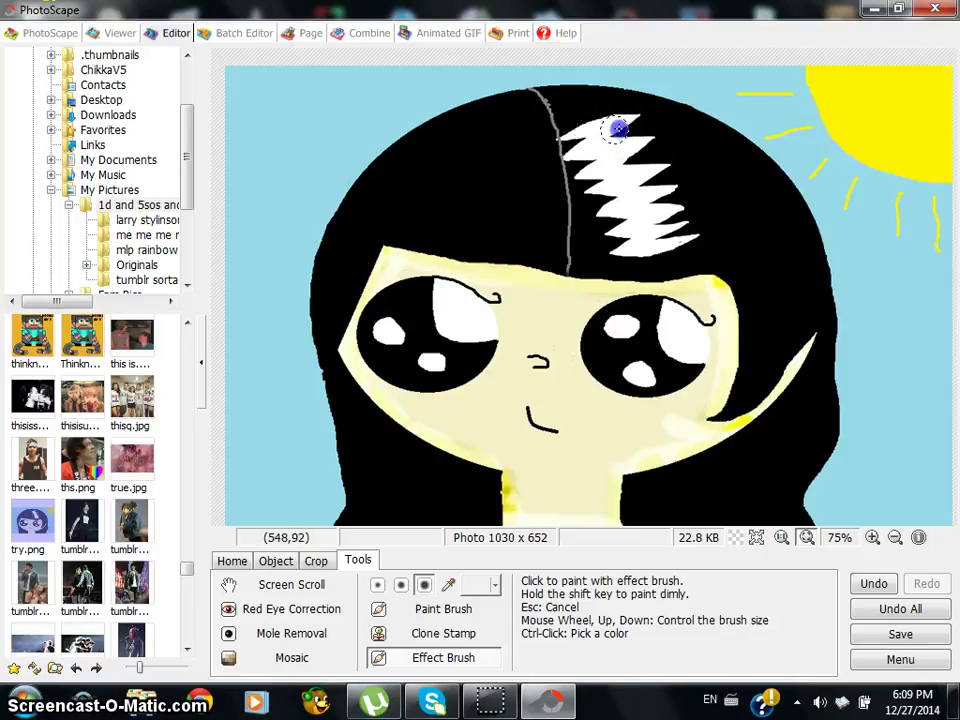
Brush a bright blue glow onto the sky along the left outline of the hair with the Deepen - High effect.
{"action": "left_click", "coordinate": [527, 86]}
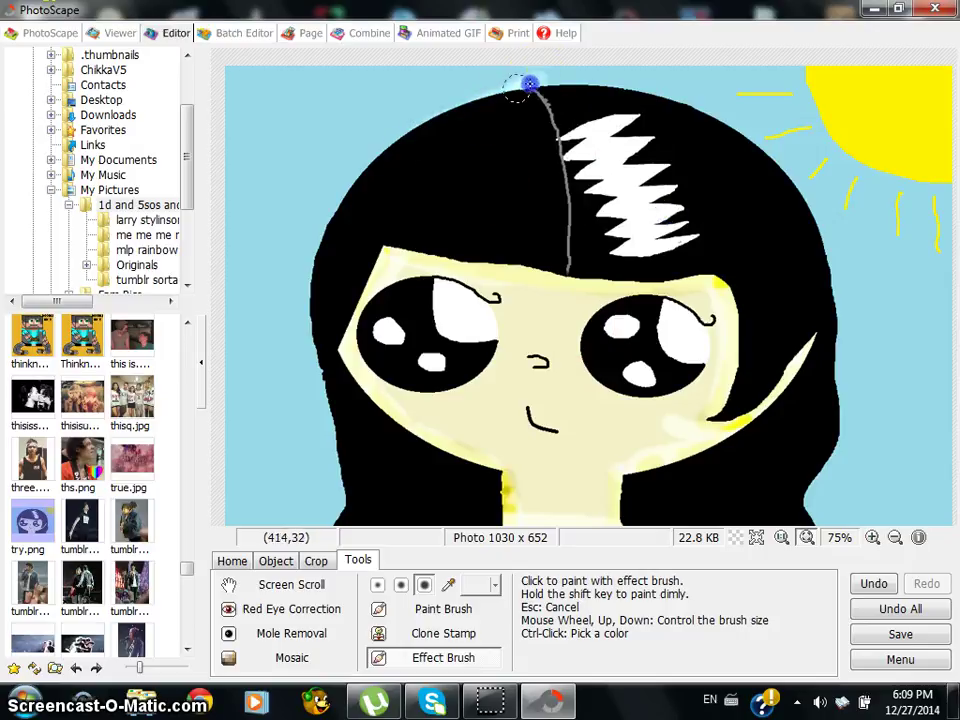
{"action": "left_click", "coordinate": [523, 82]}
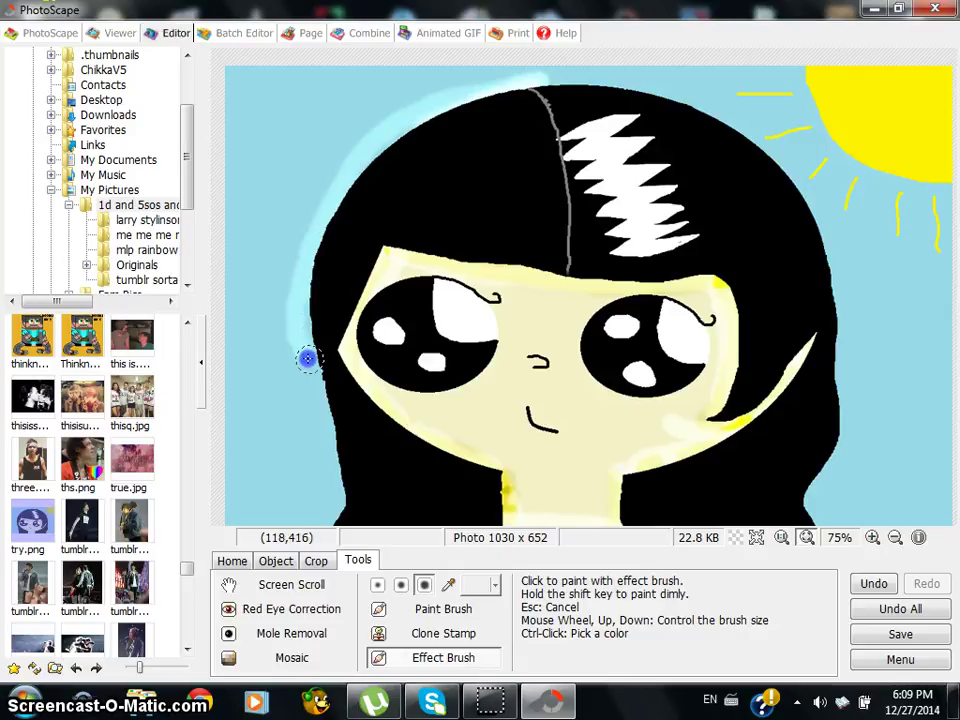
{"action": "left_click_drag", "start_coordinate": [332, 432], "coordinate": [332, 511]}
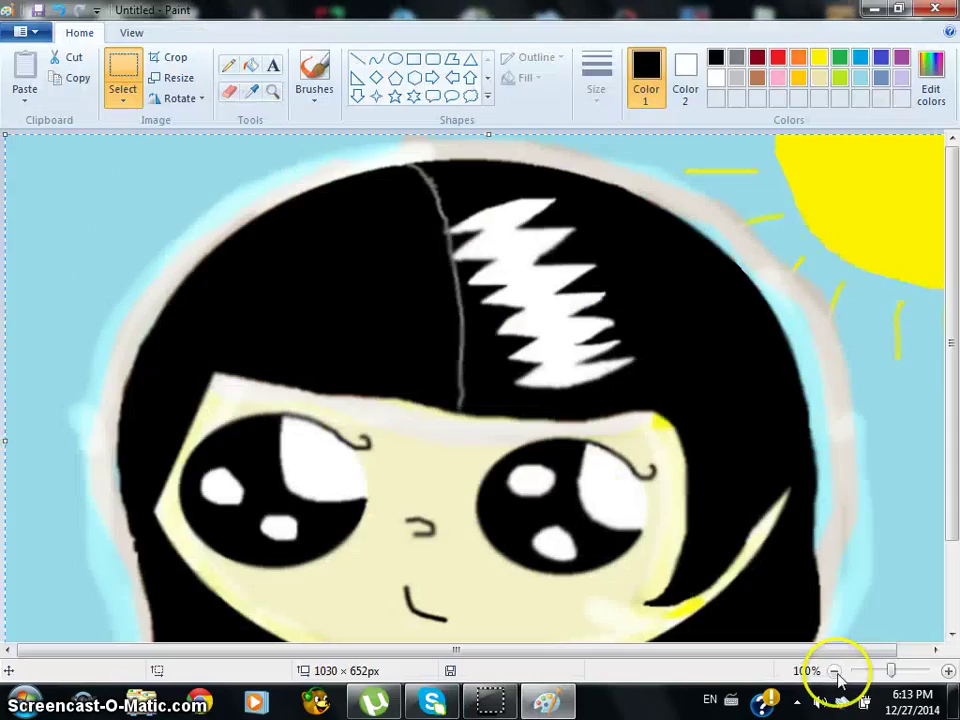
{"action": "left_click", "coordinate": [834, 670]}
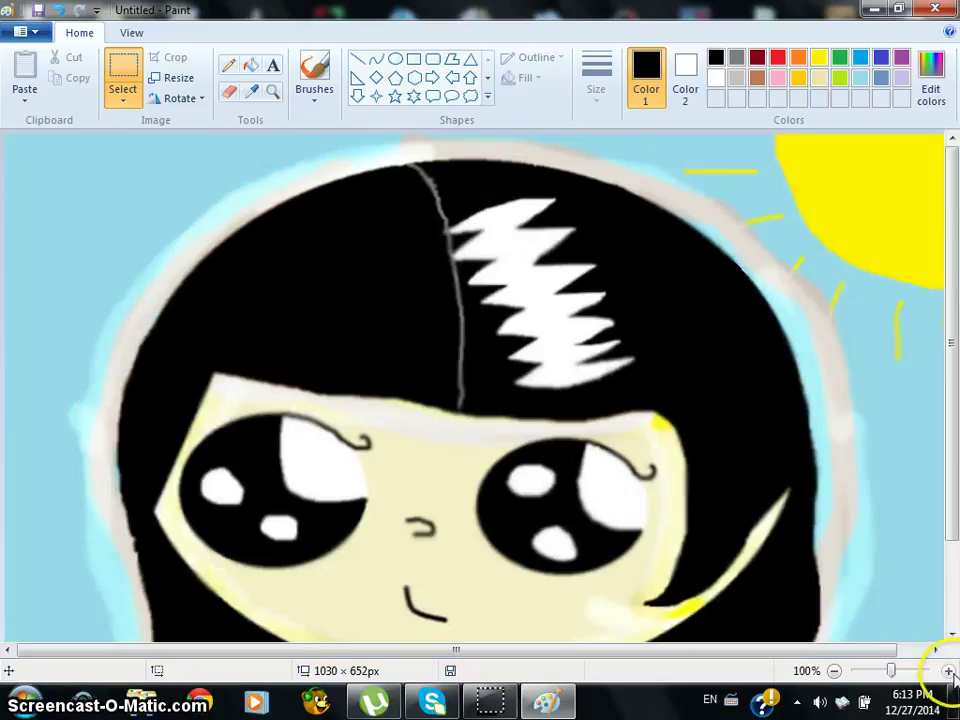
{"action": "left_click", "coordinate": [947, 671]}
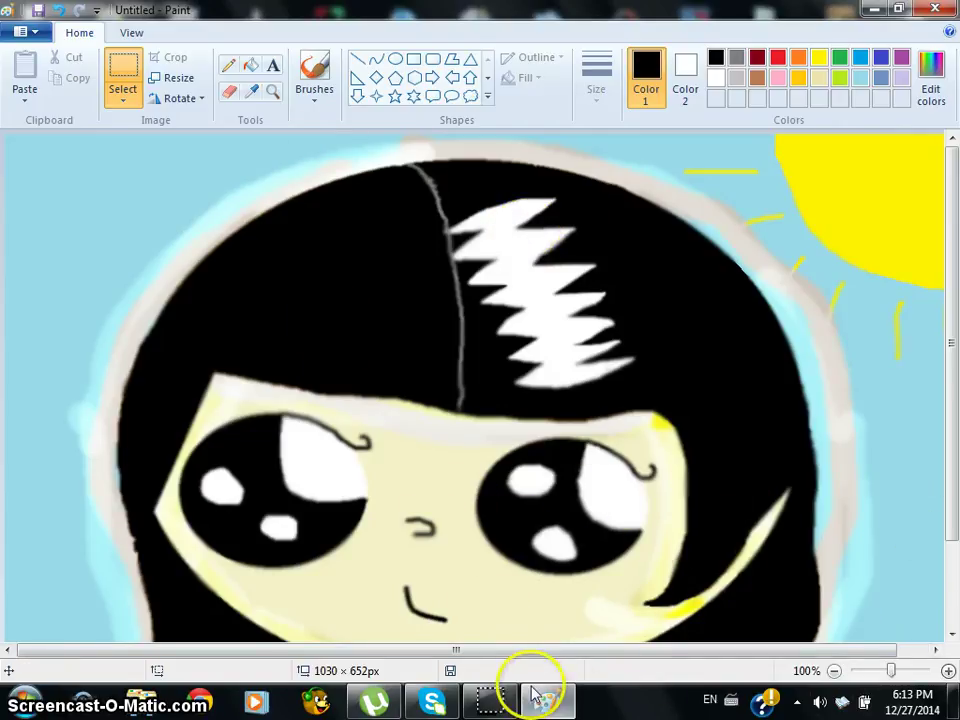
{"action": "mouse_move", "coordinate": [477, 702]}
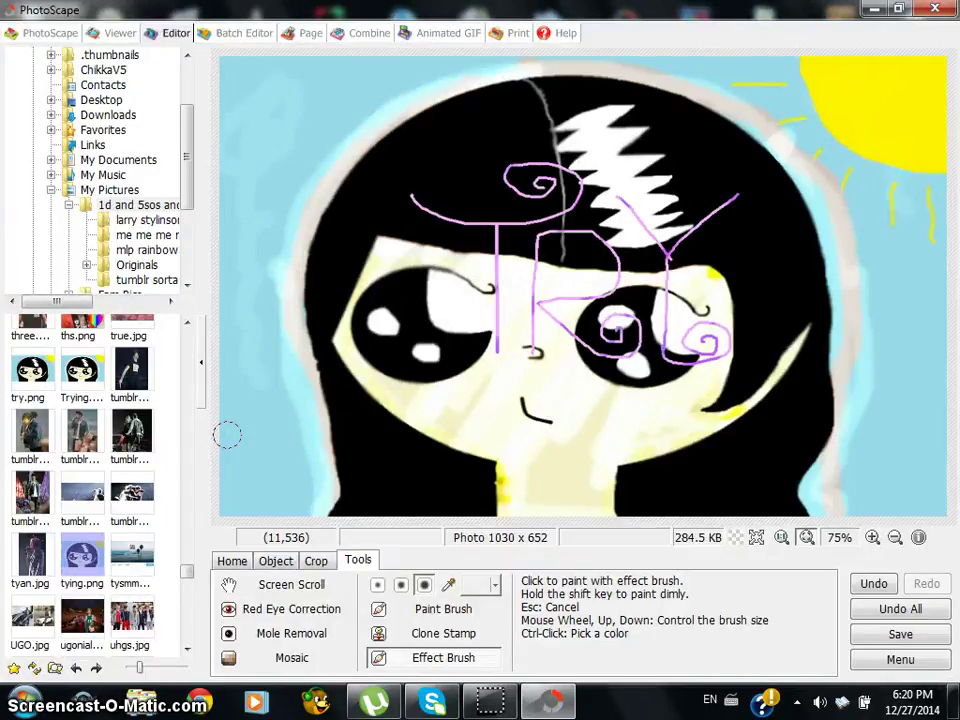
Brush over the face and neck skin and the left end of the letter T's crossbar with the Deepen - High effect.
{"action": "left_click", "coordinate": [395, 660]}
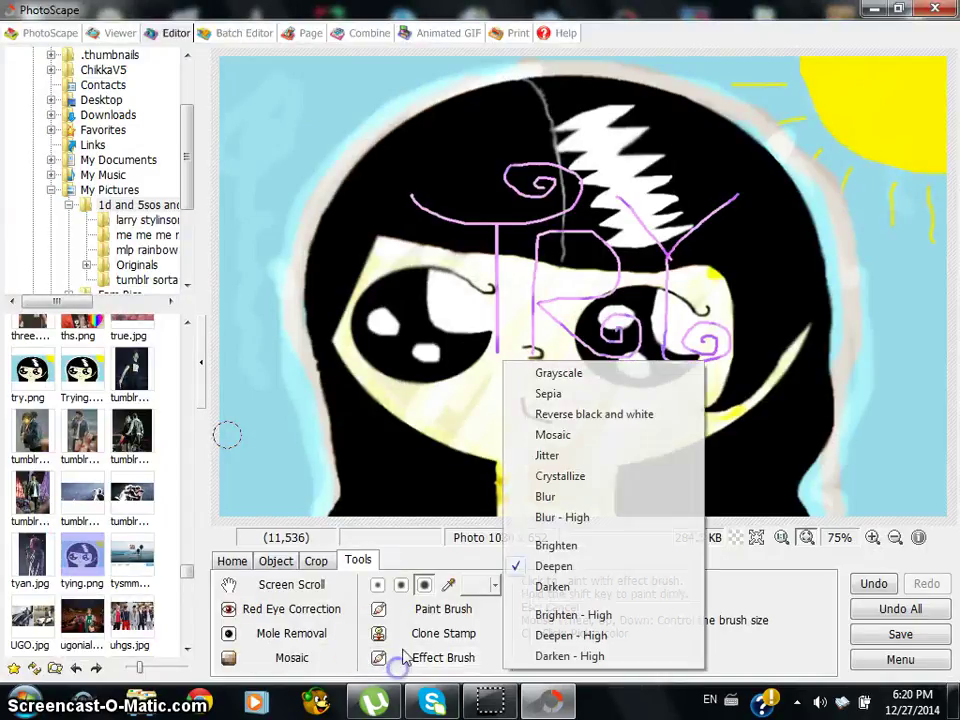
{"action": "left_click", "coordinate": [568, 636]}
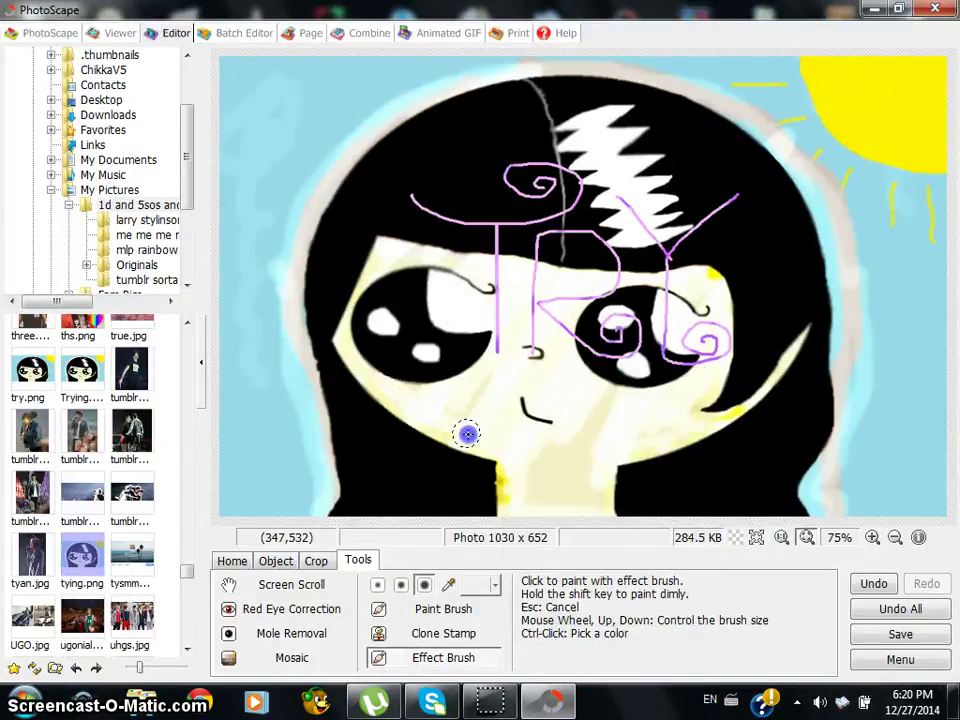
{"action": "mouse_move", "coordinate": [467, 433]}
{"action": "left_mouse_down"}
{"action": "mouse_move", "coordinate": [496, 464]}
{"action": "mouse_move", "coordinate": [452, 403]}
{"action": "mouse_move", "coordinate": [497, 442]}
{"action": "mouse_move", "coordinate": [473, 393]}
{"action": "mouse_move", "coordinate": [504, 493]}
{"action": "mouse_move", "coordinate": [497, 424]}
{"action": "left_mouse_up"}
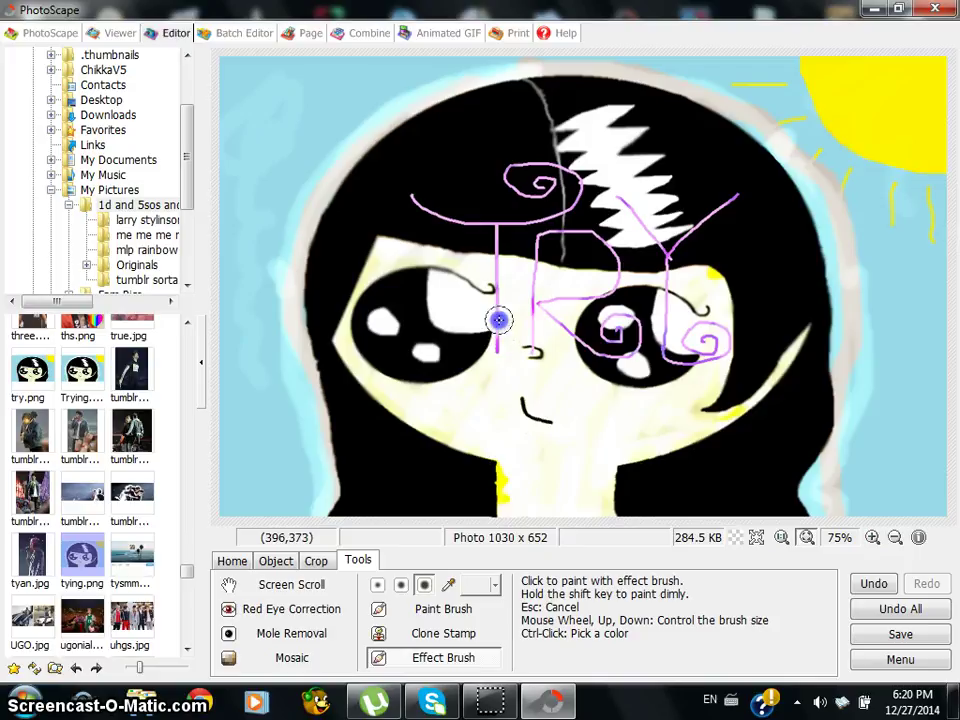
{"action": "scroll", "coordinate": [461, 221], "scroll_direction": "up", "scroll_amount": 5}
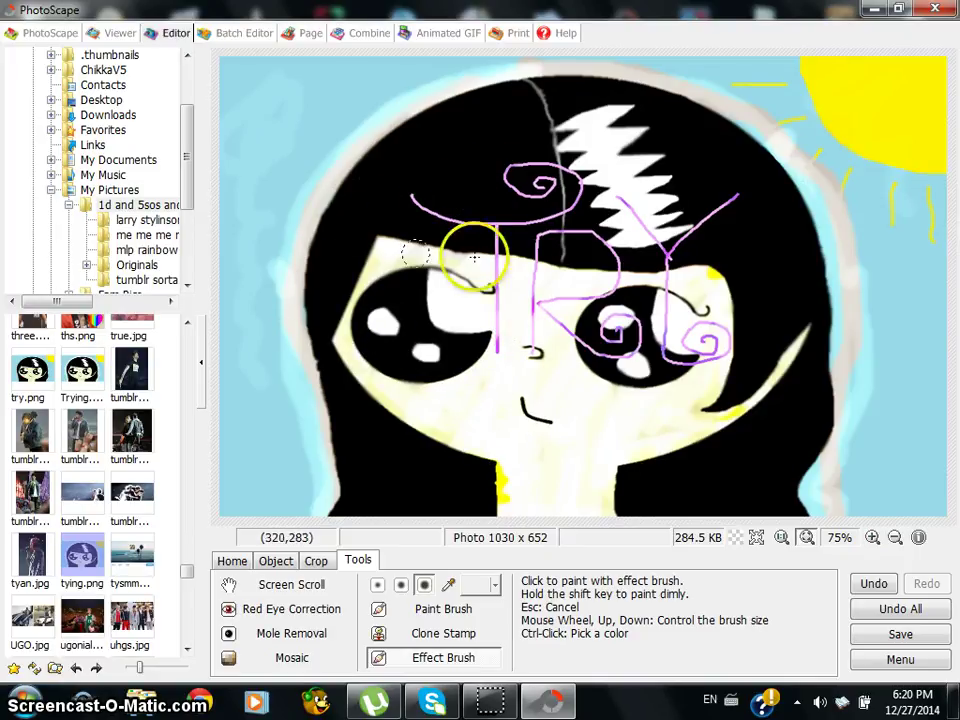
{"action": "mouse_move", "coordinate": [398, 200]}
{"action": "left_mouse_down"}
{"action": "mouse_move", "coordinate": [393, 193]}
{"action": "mouse_move", "coordinate": [411, 196]}
{"action": "left_mouse_up"}
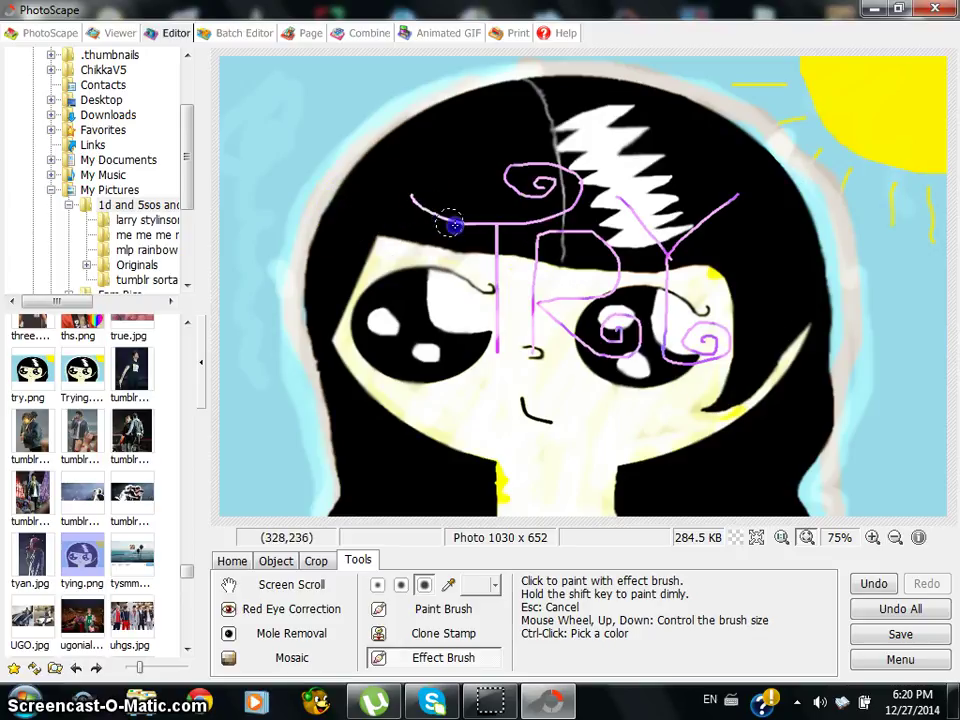
Lighten the left part of the letter T's crossbar and its stem with the Brighten - High effect.
{"action": "left_click", "coordinate": [456, 658]}
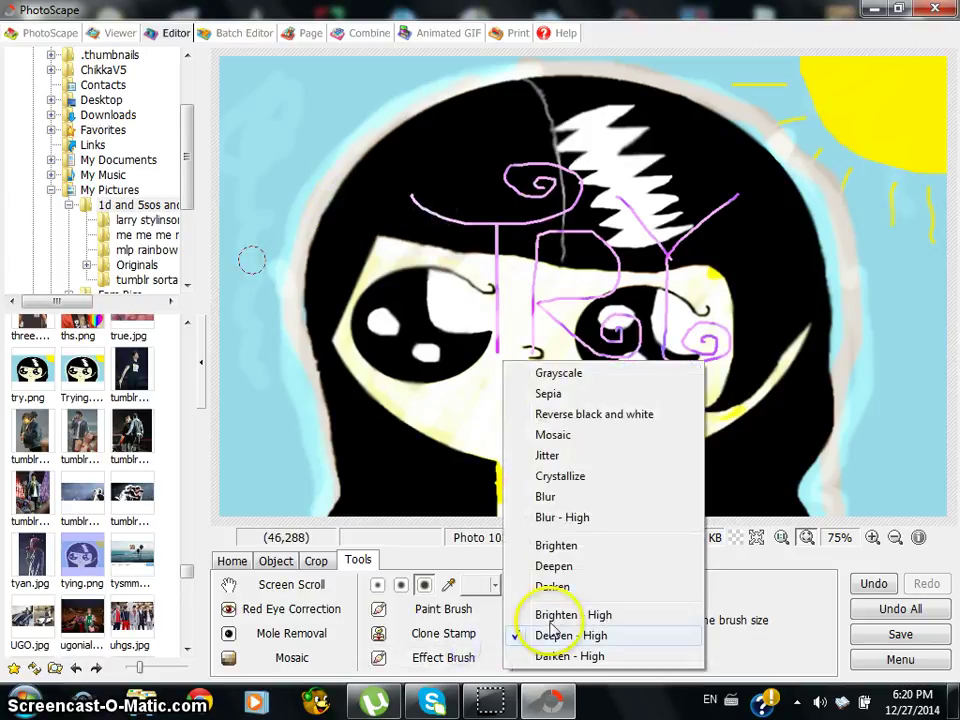
{"action": "left_click", "coordinate": [572, 617]}
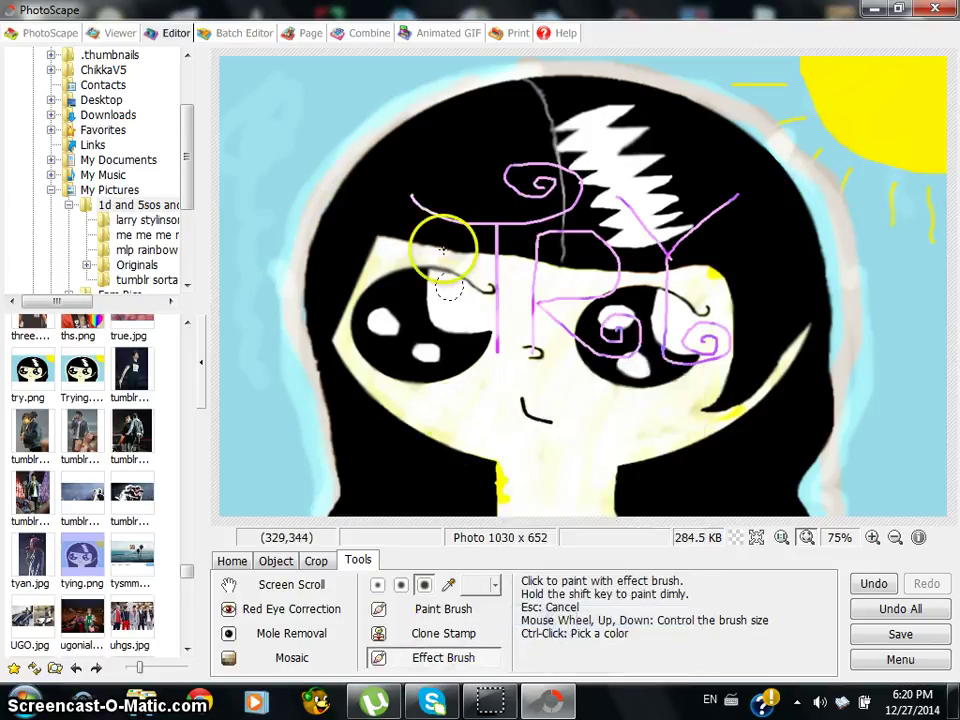
{"action": "mouse_move", "coordinate": [446, 236]}
{"action": "left_mouse_down"}
{"action": "mouse_move", "coordinate": [427, 205]}
{"action": "mouse_move", "coordinate": [403, 193]}
{"action": "mouse_move", "coordinate": [424, 210]}
{"action": "left_mouse_up"}
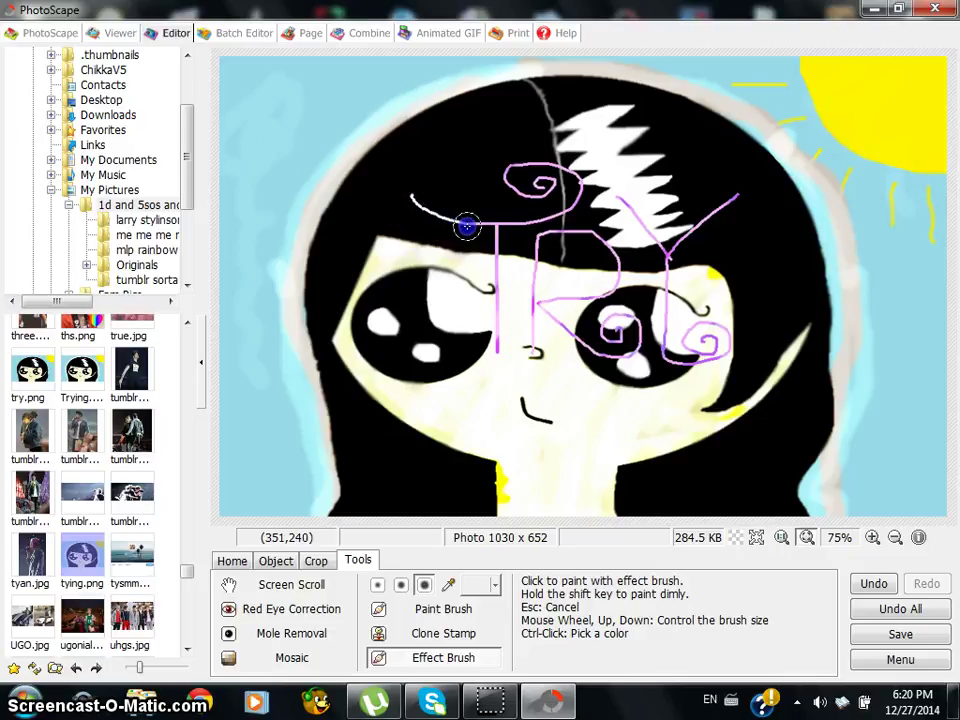
{"action": "mouse_move", "coordinate": [455, 249]}
{"action": "left_mouse_down"}
{"action": "mouse_move", "coordinate": [563, 205]}
{"action": "mouse_move", "coordinate": [552, 183]}
{"action": "mouse_move", "coordinate": [407, 289]}
{"action": "mouse_move", "coordinate": [496, 268]}
{"action": "left_mouse_up"}
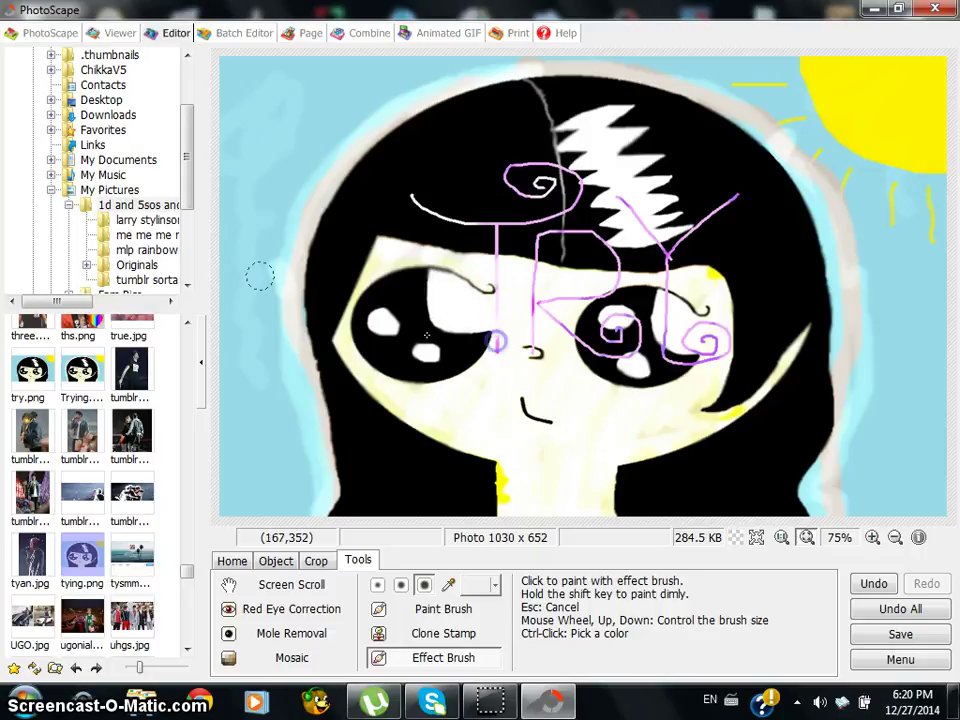
Go over the letter T's stem again and the upright of the letter R with the Brighten - High effect.
{"action": "left_click", "coordinate": [438, 652]}
{"action": "left_click", "coordinate": [545, 615]}
{"action": "left_click_drag", "start_coordinate": [499, 236], "coordinate": [498, 295]}
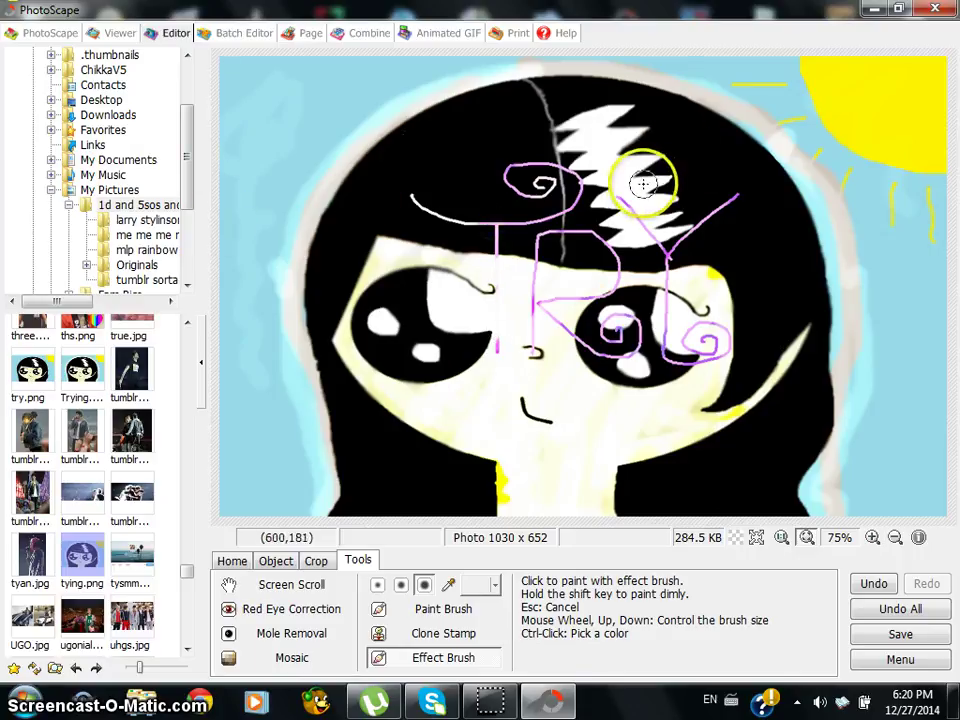
{"action": "mouse_move", "coordinate": [527, 308]}
{"action": "left_mouse_down"}
{"action": "mouse_move", "coordinate": [541, 200]}
{"action": "mouse_move", "coordinate": [541, 237]}
{"action": "left_mouse_up"}
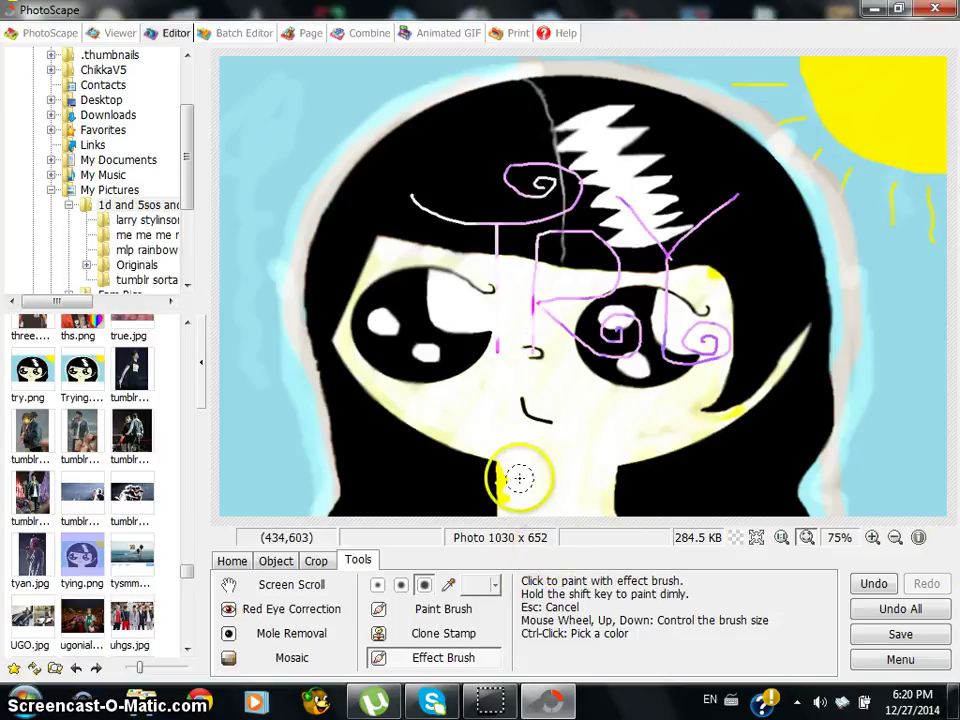
Brush light blue streaks onto the sky along the picture's left side and in its lower-right corner with the Effect Brush.
{"action": "scroll", "coordinate": [430, 272], "scroll_direction": "down", "scroll_amount": 3}
{"action": "left_click", "coordinate": [450, 260]}
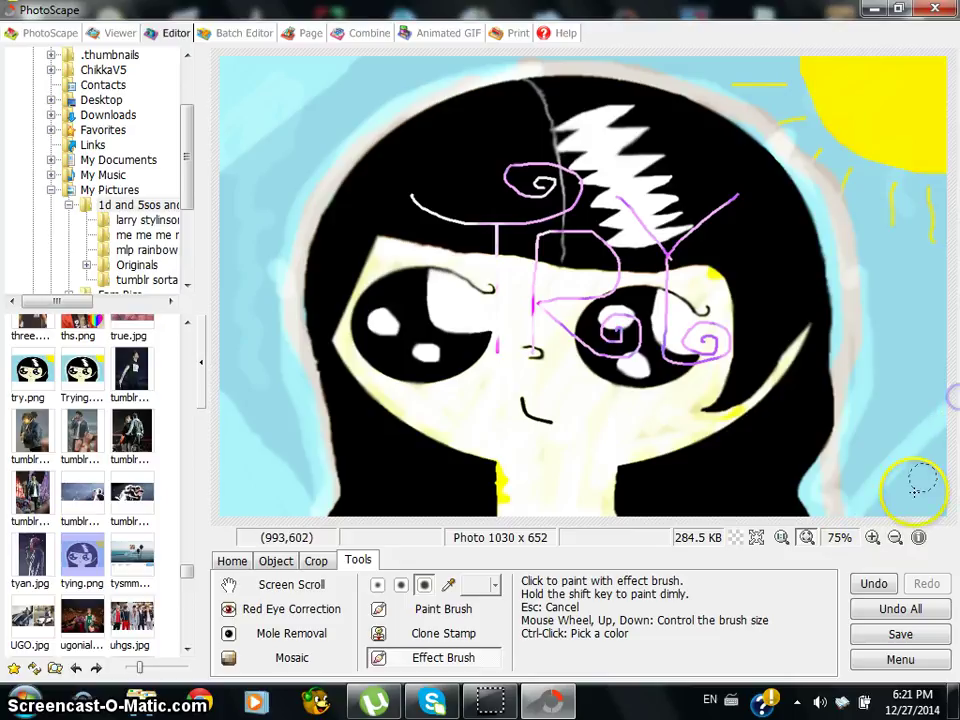
{"action": "mouse_move", "coordinate": [919, 482]}
{"action": "left_mouse_down"}
{"action": "mouse_move", "coordinate": [874, 523]}
{"action": "mouse_move", "coordinate": [839, 516]}
{"action": "mouse_move", "coordinate": [905, 462]}
{"action": "left_mouse_up"}
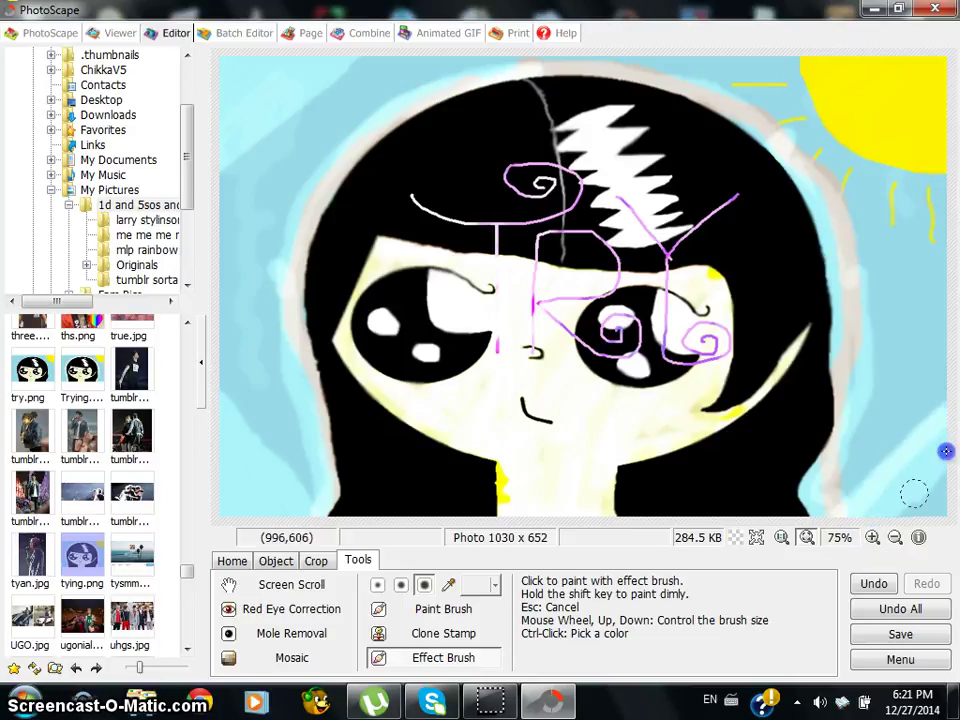